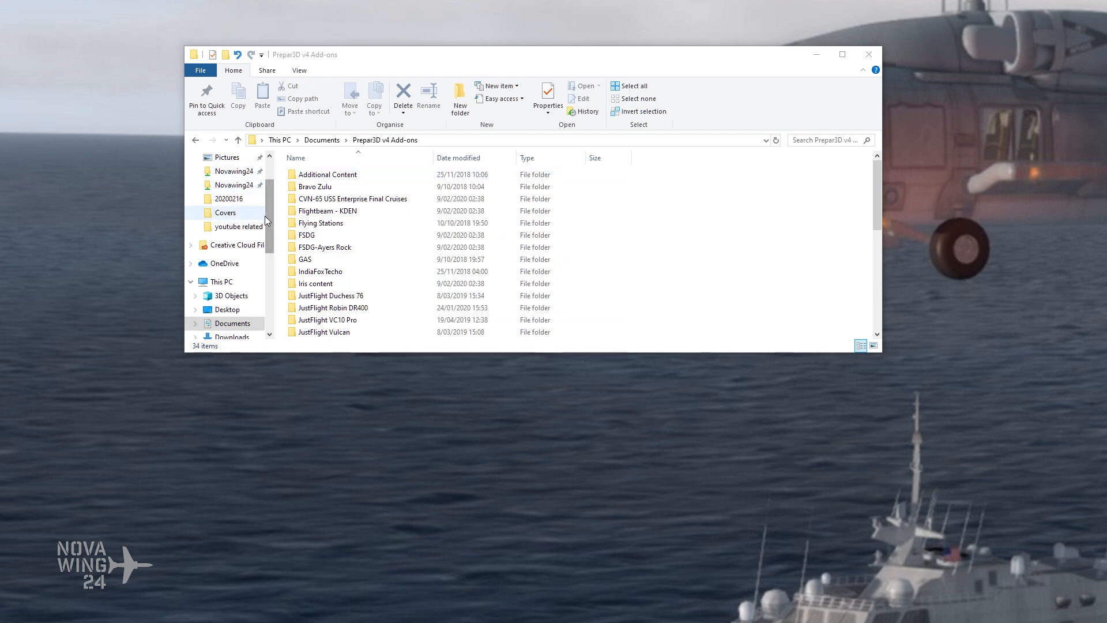
# Step: Collapse the This PC and Quick access sections in the folder tree of the Prepar3D v4 Add-ons window
pyautogui.click(190, 281)
pyautogui.scroll(2, 217, 185)
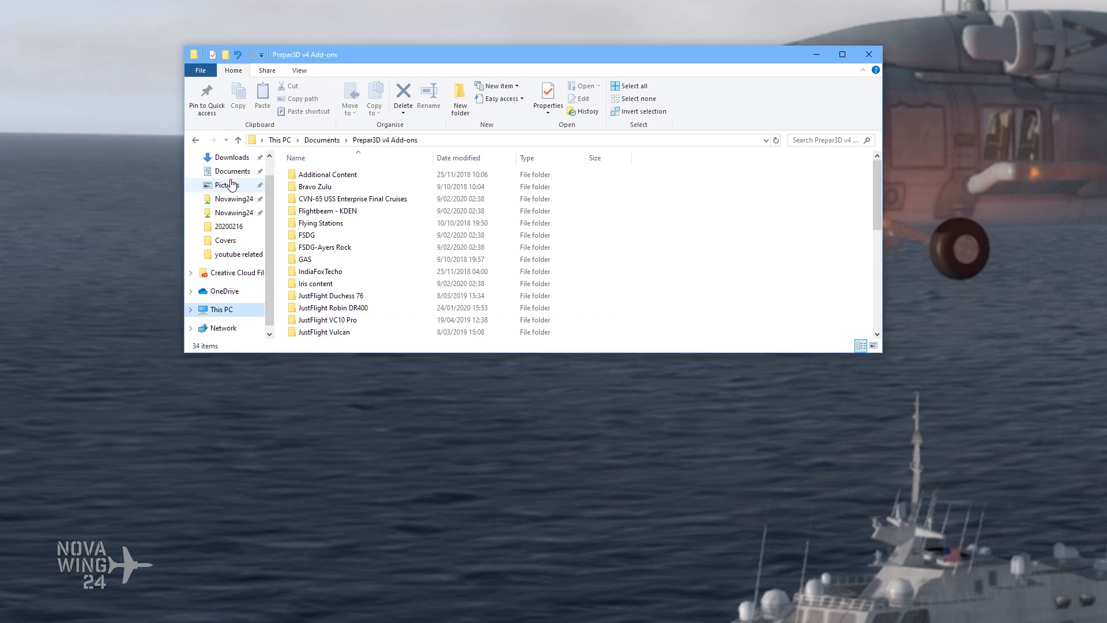
pyautogui.click(190, 166)
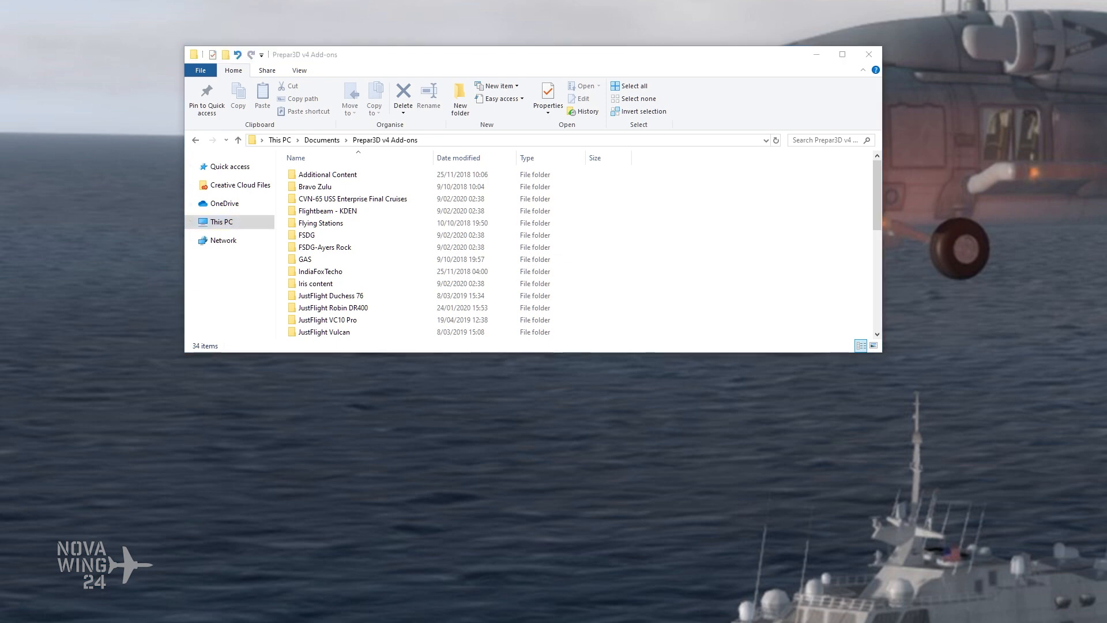
# Step: Place the P3Dv4 folder window over the Add-ons window and reopen P3Dv4 from the root of the Flight 2 (F:) drive
pyautogui.moveTo(1106, 135); pyautogui.dragTo(364, 92)
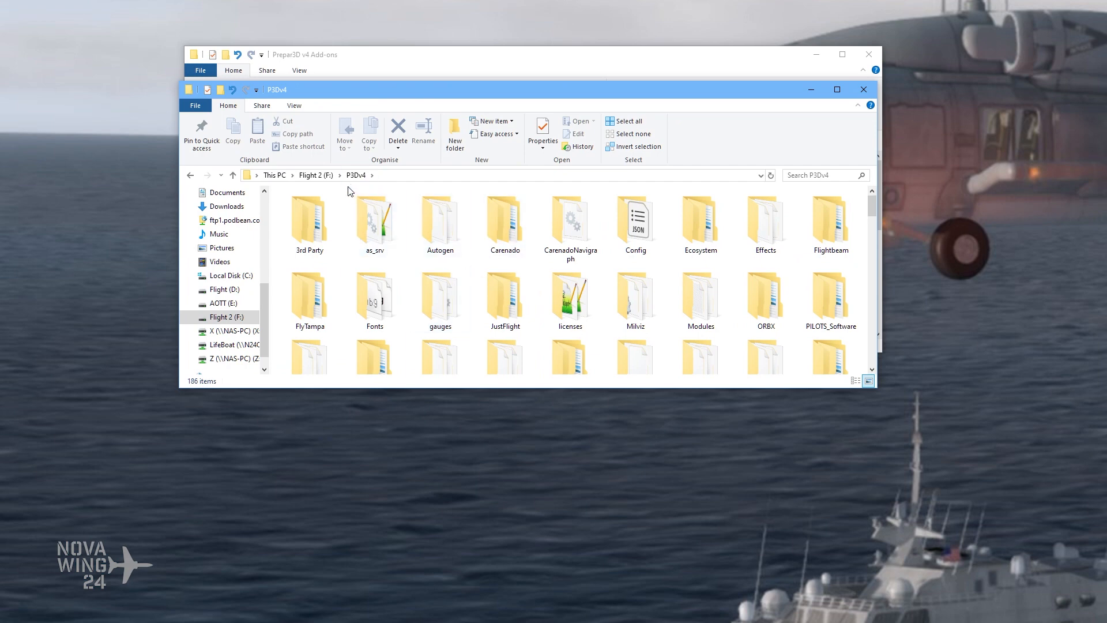
pyautogui.click(321, 176)
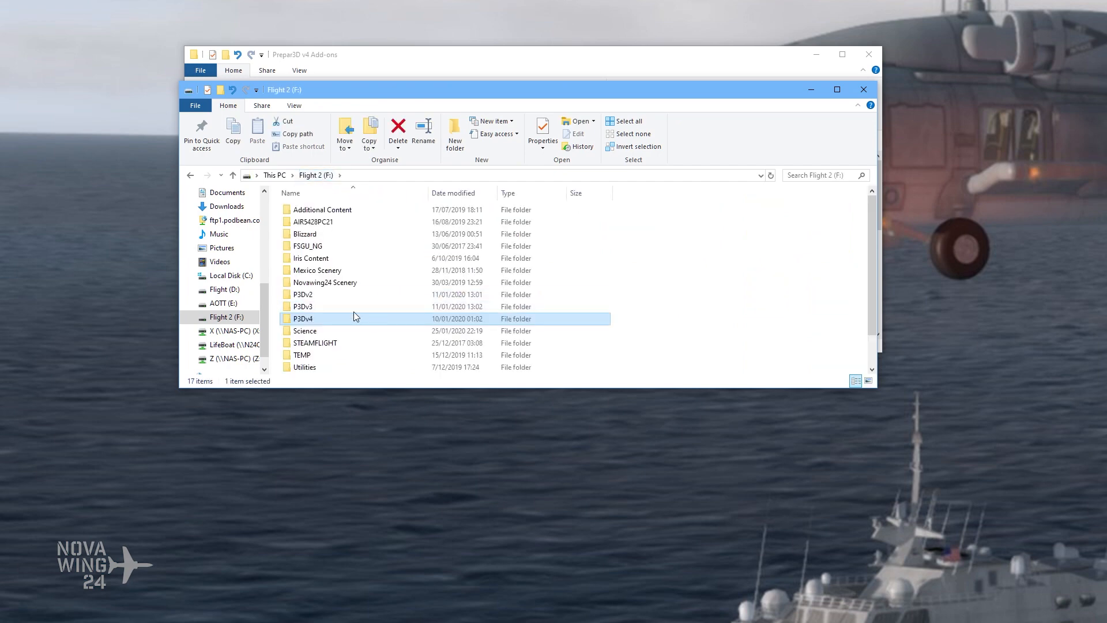
pyautogui.doubleClick(324, 320)
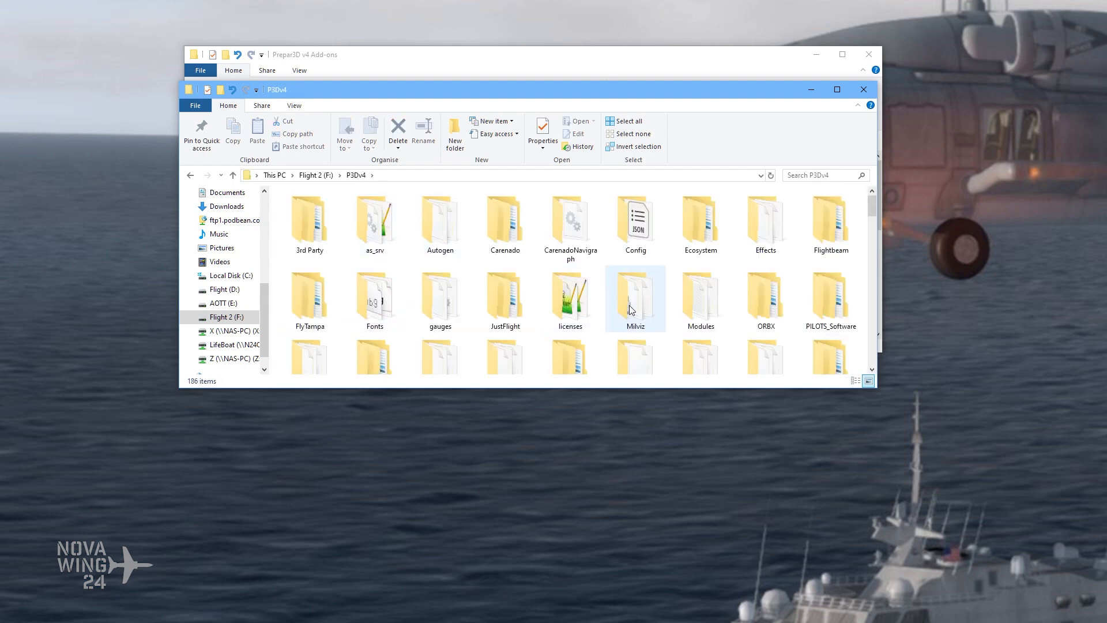
# Step: Look over the P3Dv4 subfolders and open its SimObjects > Airplanes folder
pyautogui.scroll(-1, 611, 305)
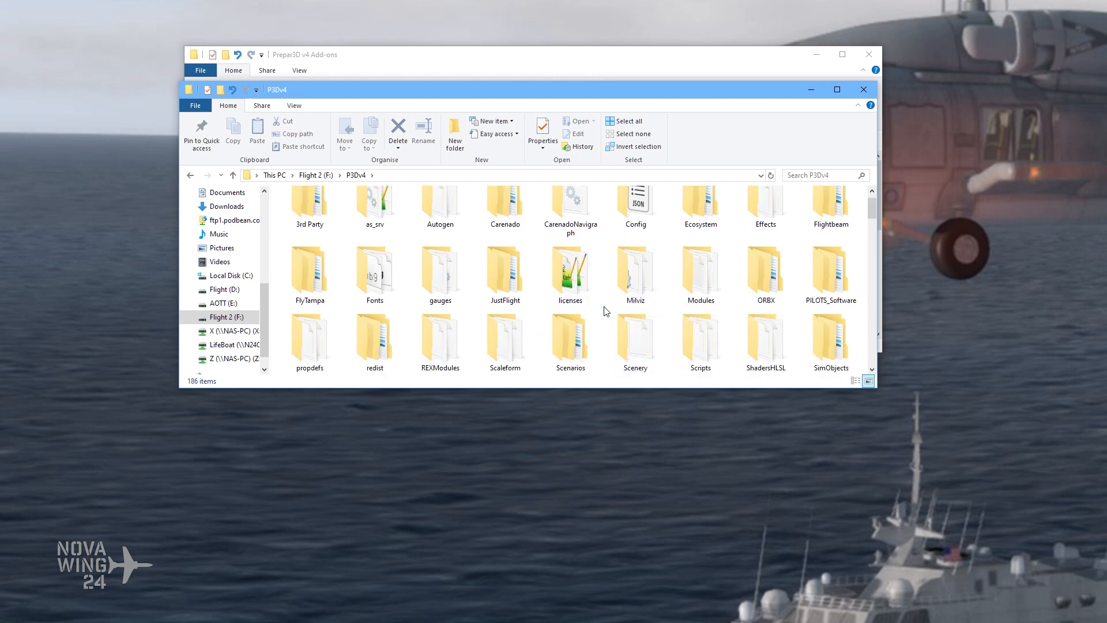
pyautogui.scroll(1, 633, 314)
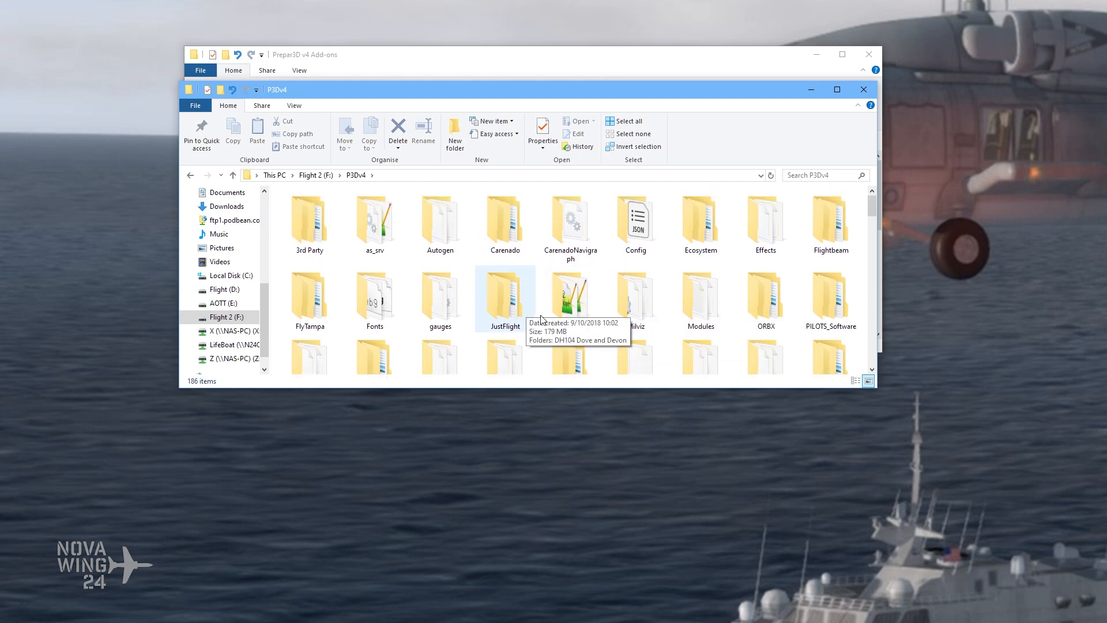
pyautogui.moveTo(551, 322)
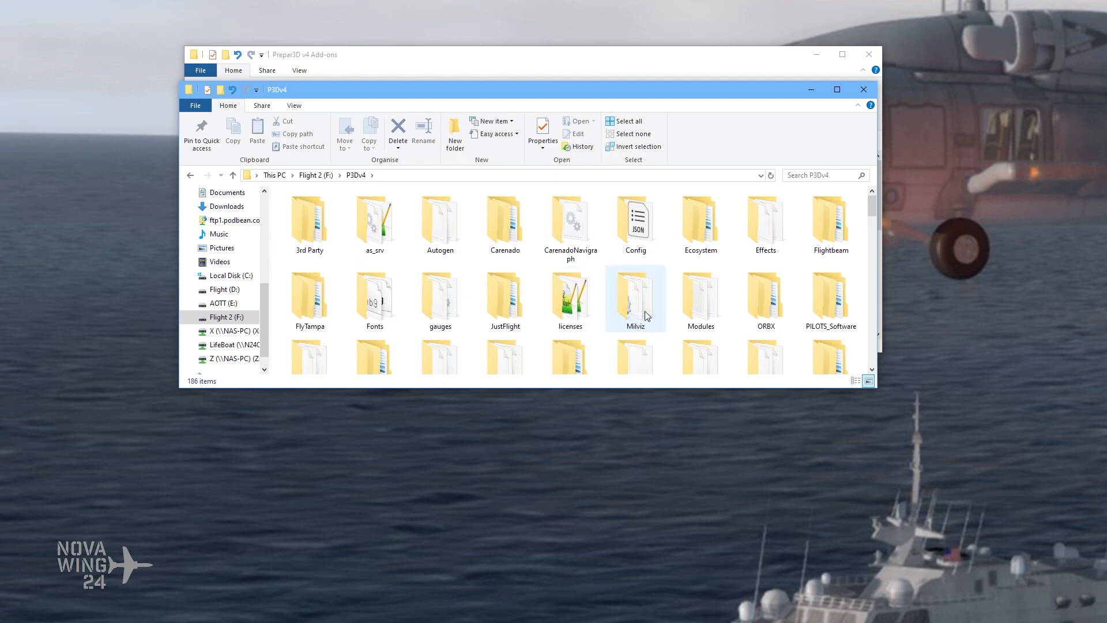
pyautogui.moveTo(645, 313)
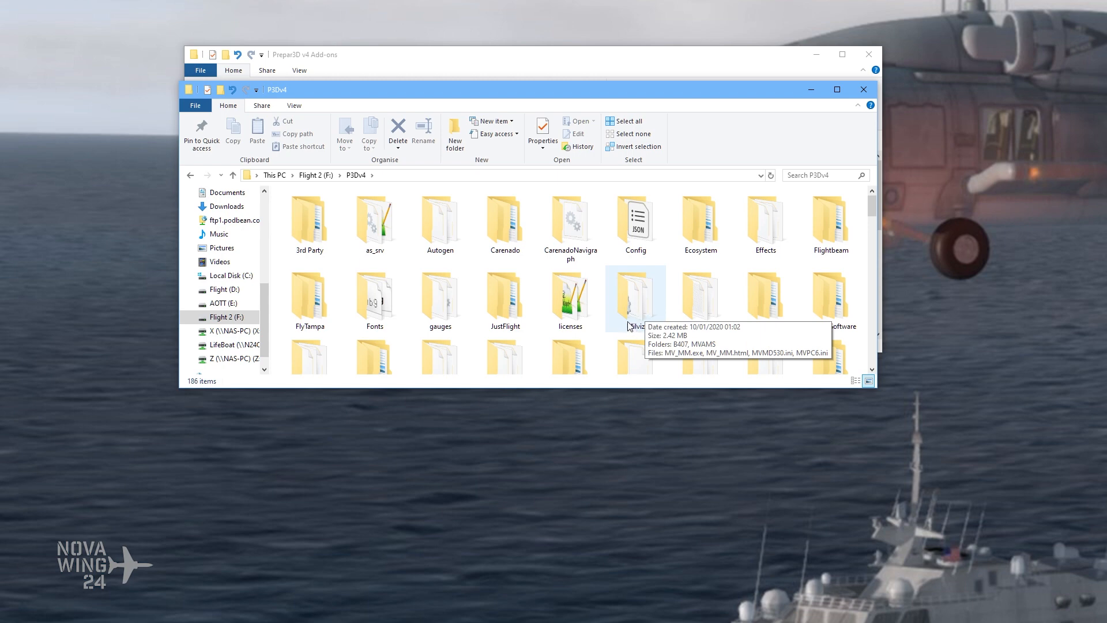
pyautogui.scroll(-2, 638, 304)
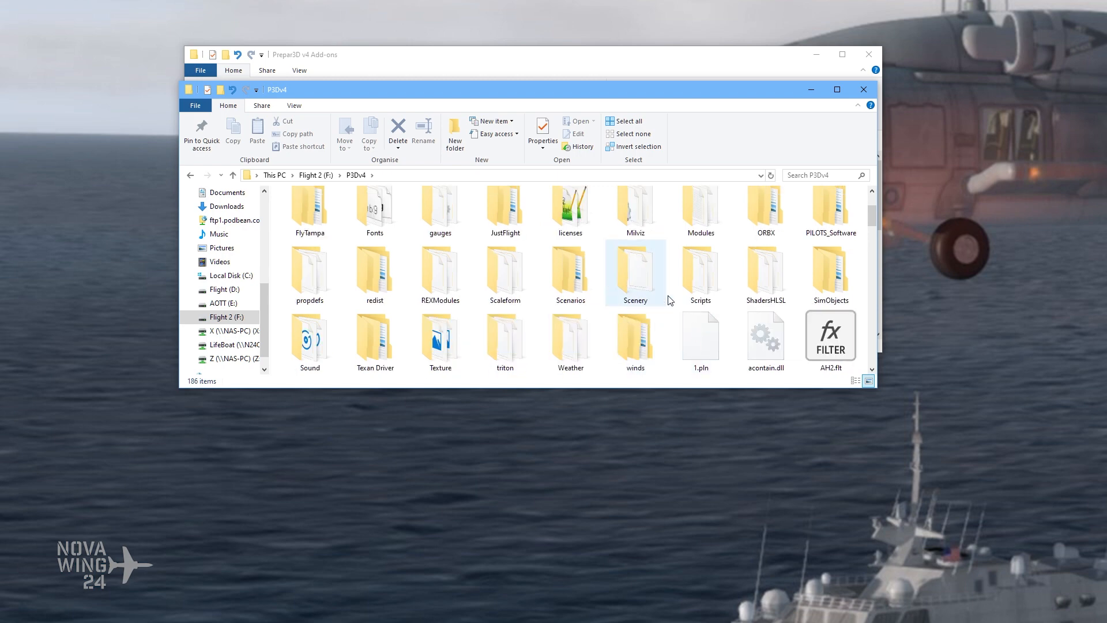
pyautogui.doubleClick(826, 272)
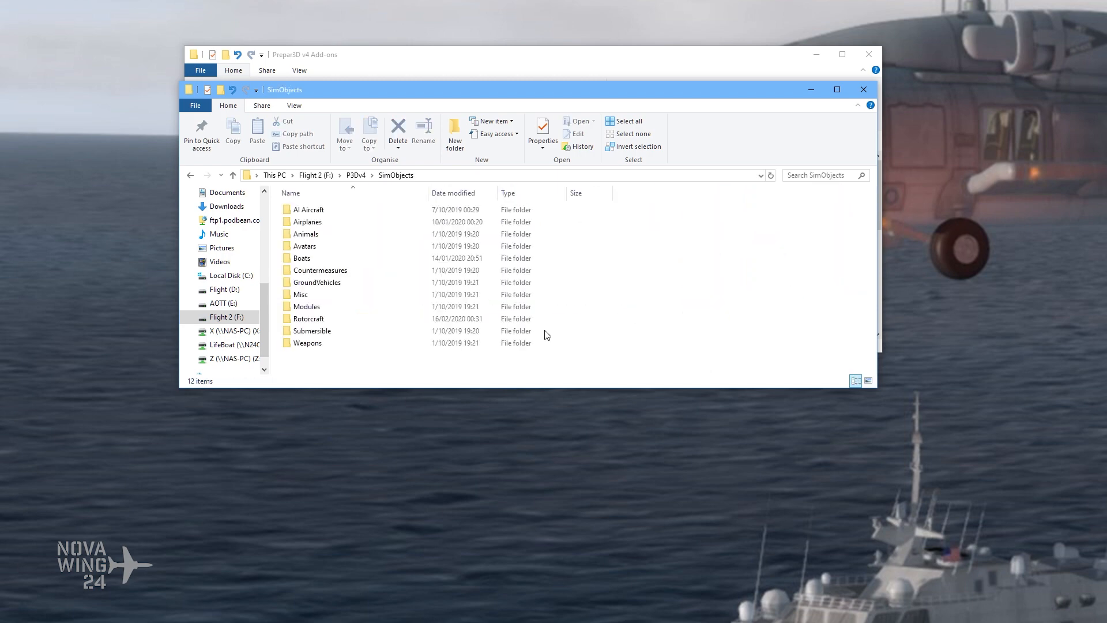
pyautogui.doubleClick(324, 221)
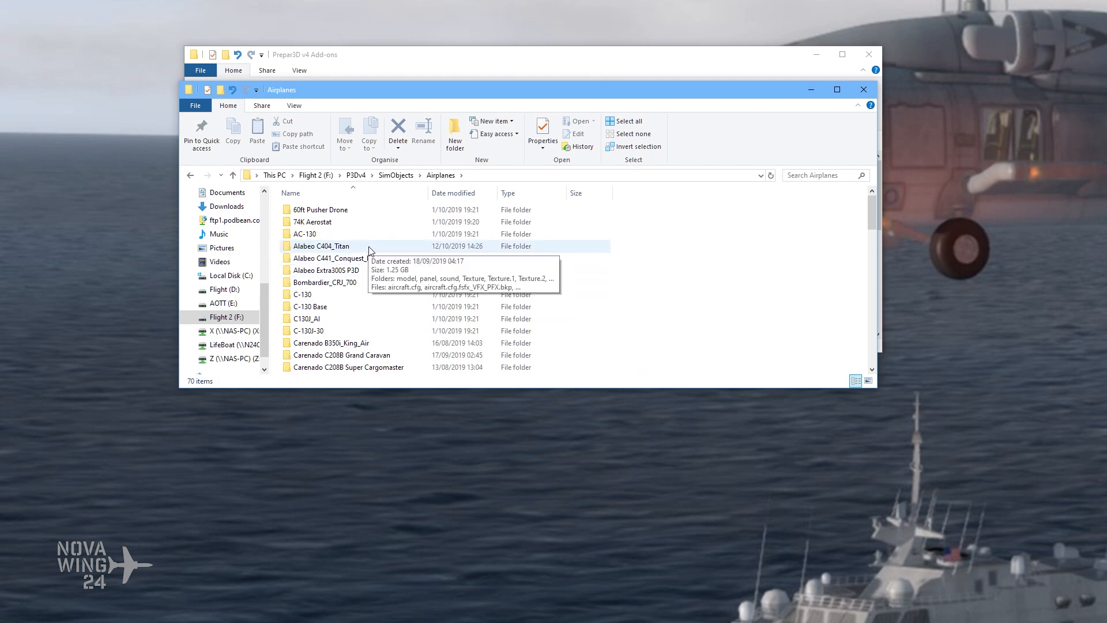
# Step: Examine the list of aircraft folders installed in the simulator's Airplanes folder
pyautogui.scroll(-2, 381, 266)
pyautogui.scroll(-5, 405, 296)
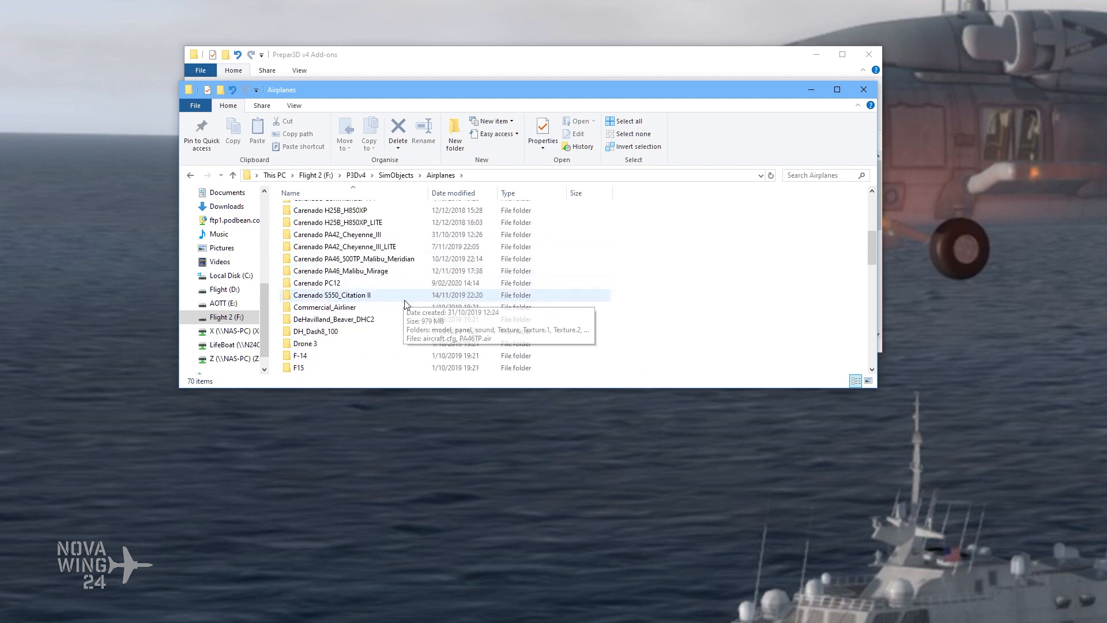
pyautogui.scroll(-4, 401, 275)
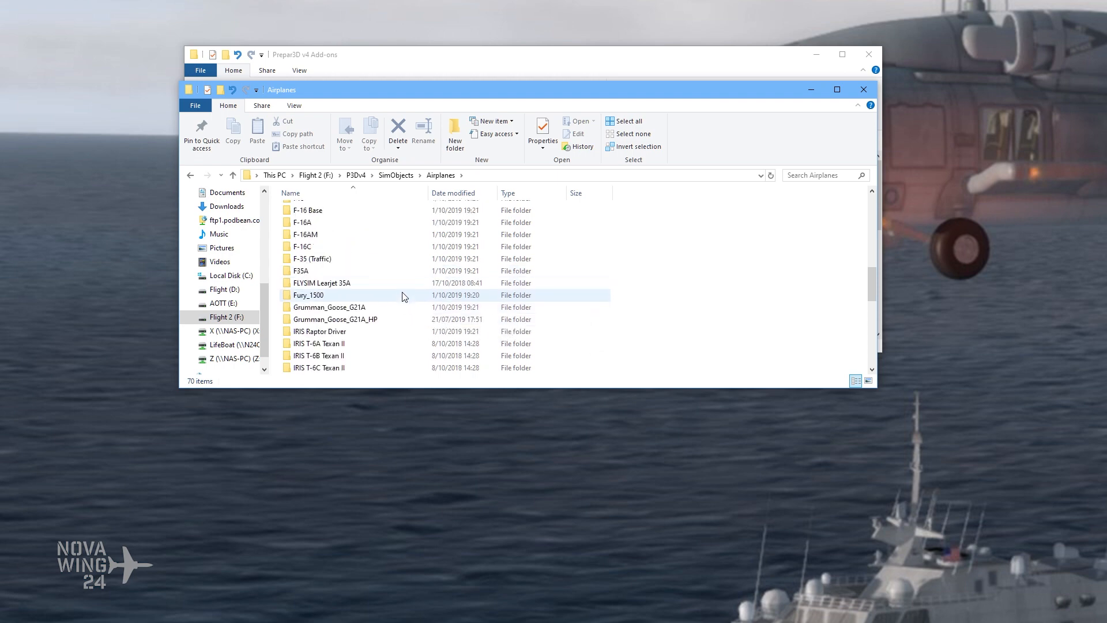
pyautogui.scroll(-1, 369, 274)
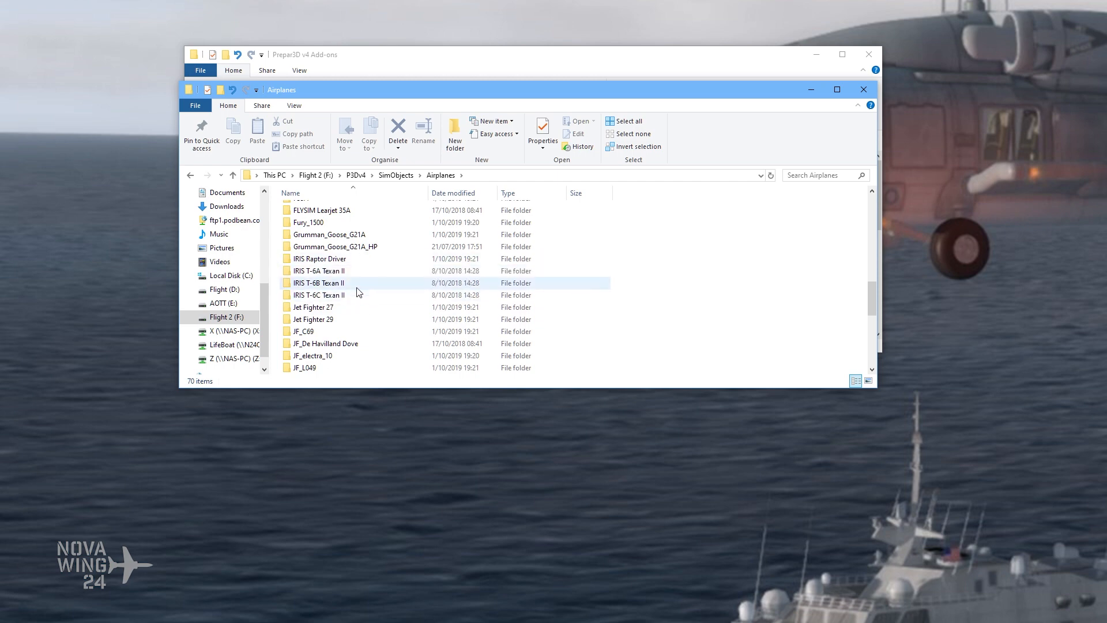
pyautogui.scroll(-2, 374, 306)
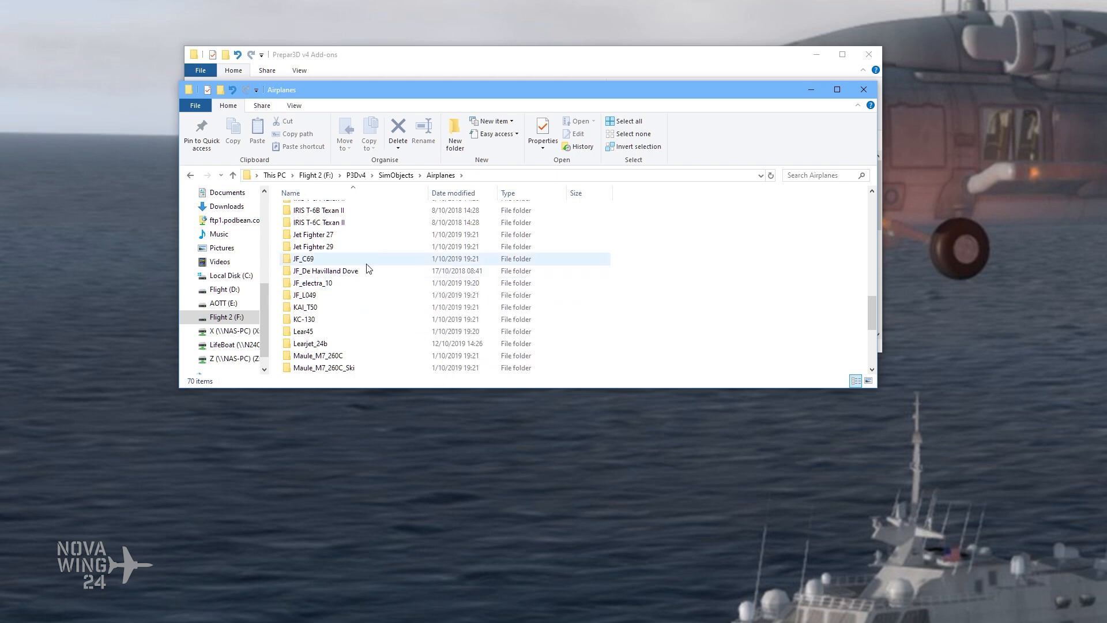
pyautogui.scroll(-3, 372, 295)
pyautogui.scroll(-2, 391, 299)
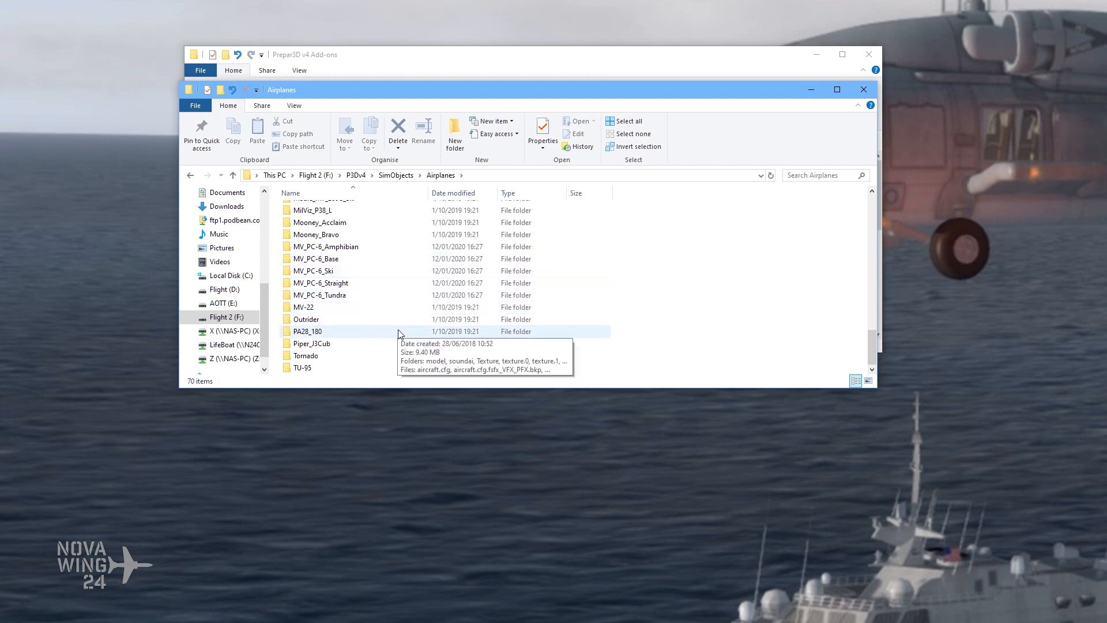
pyautogui.scroll(1, 398, 253)
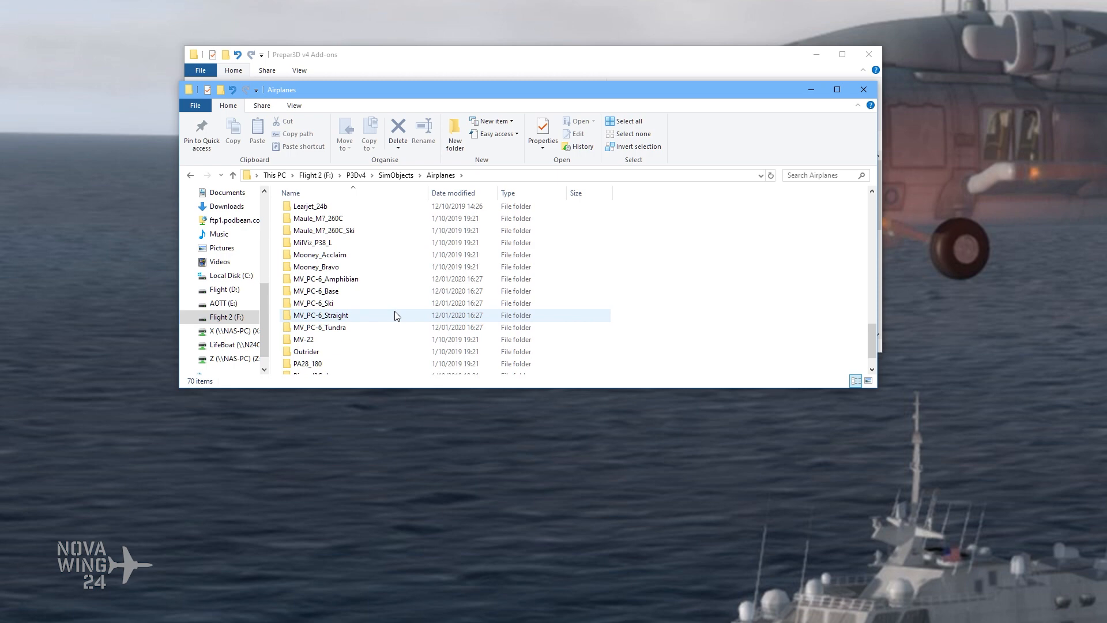
pyautogui.moveTo(396, 315)
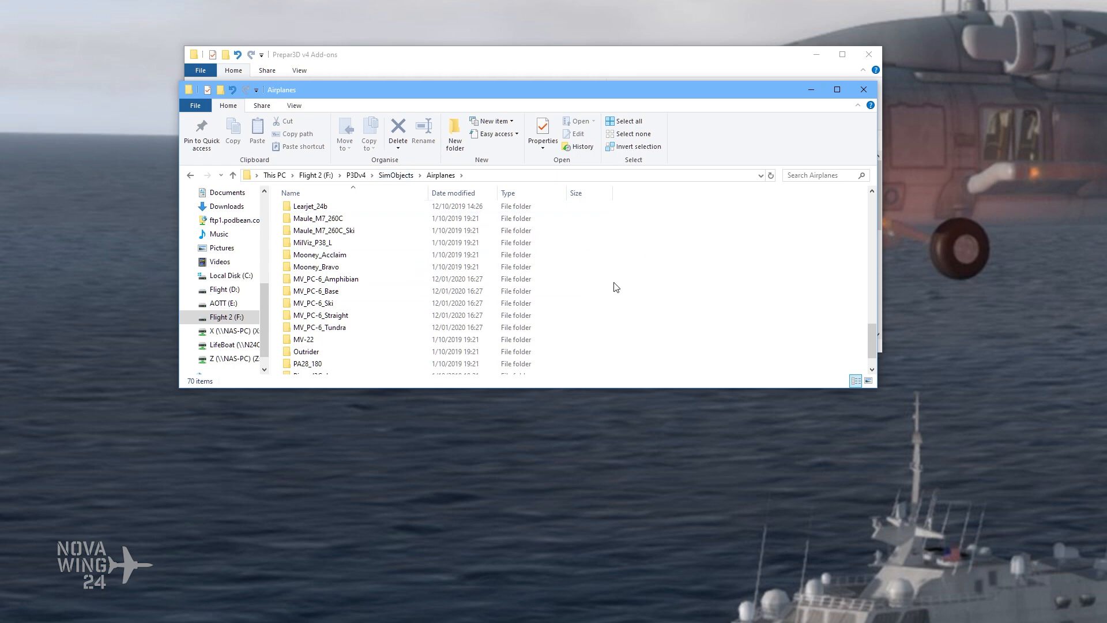
# Step: Move the Airplanes window lower to uncover the Add-ons window and display its folders as large icons
pyautogui.moveTo(585, 98); pyautogui.dragTo(538, 144)
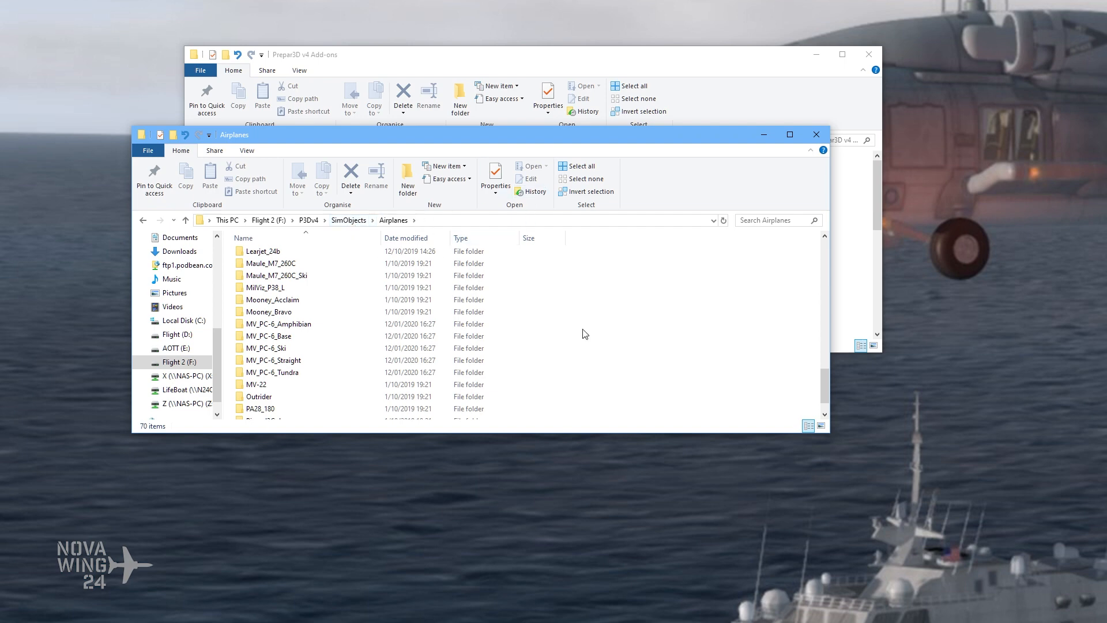
pyautogui.click(822, 426)
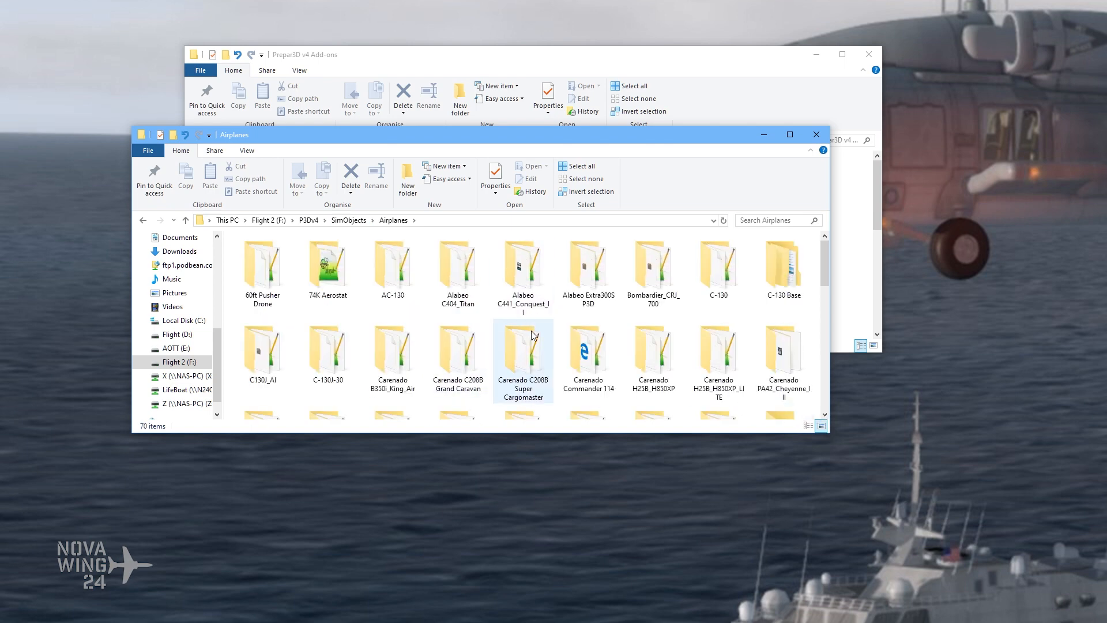
pyautogui.moveTo(531, 316)
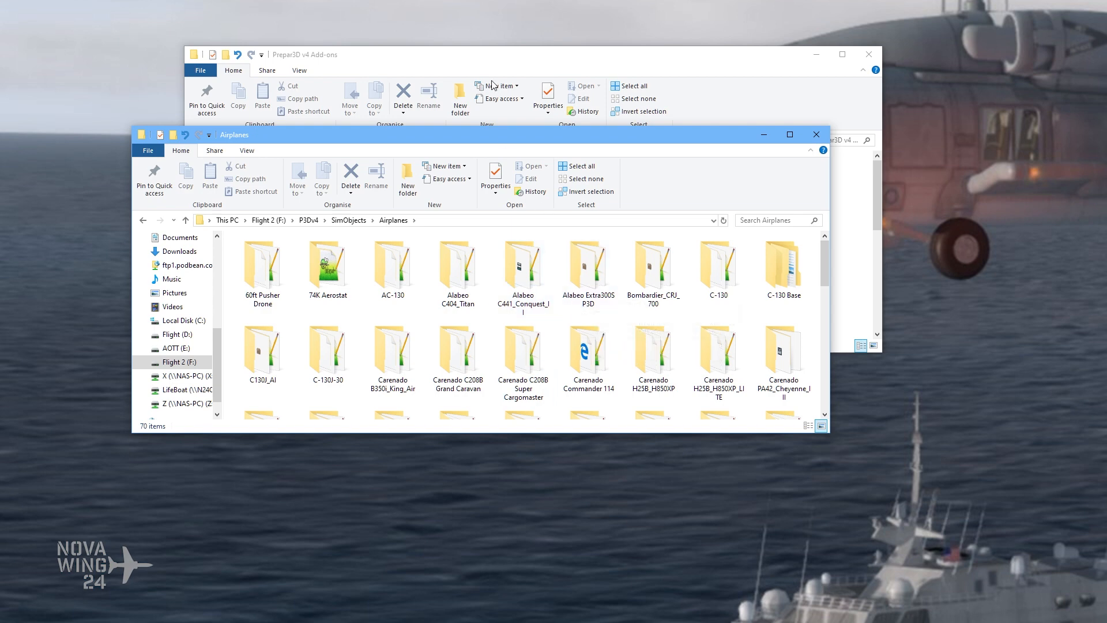
# Step: Bring the Prepar3D v4 Add-ons window to the front and display its folders as large icons
pyautogui.click(433, 59)
pyautogui.click(873, 345)
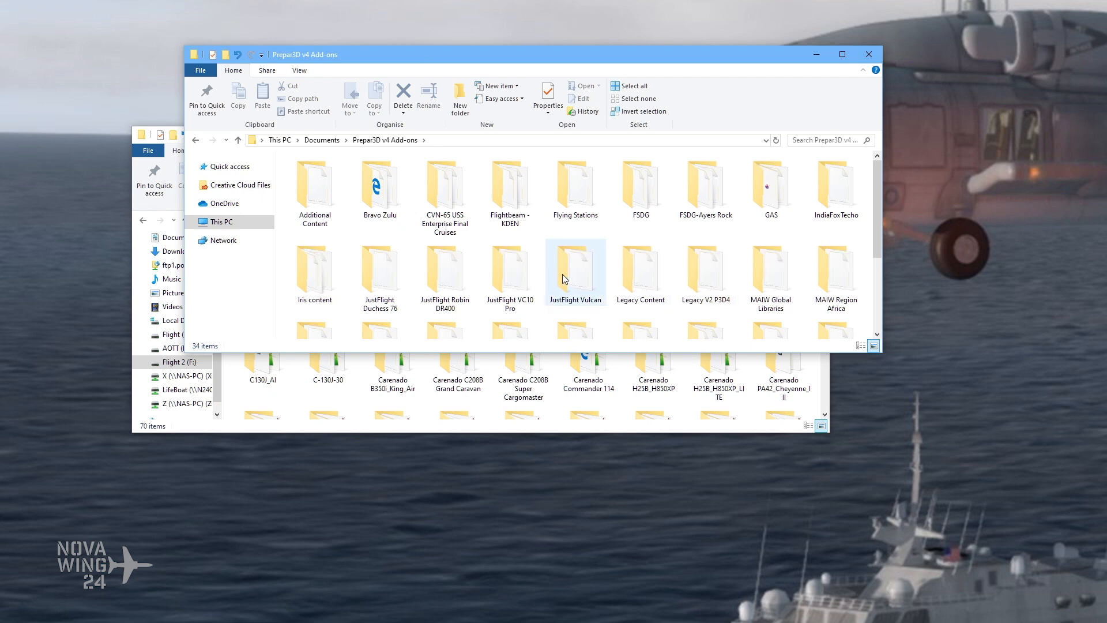
pyautogui.moveTo(563, 279)
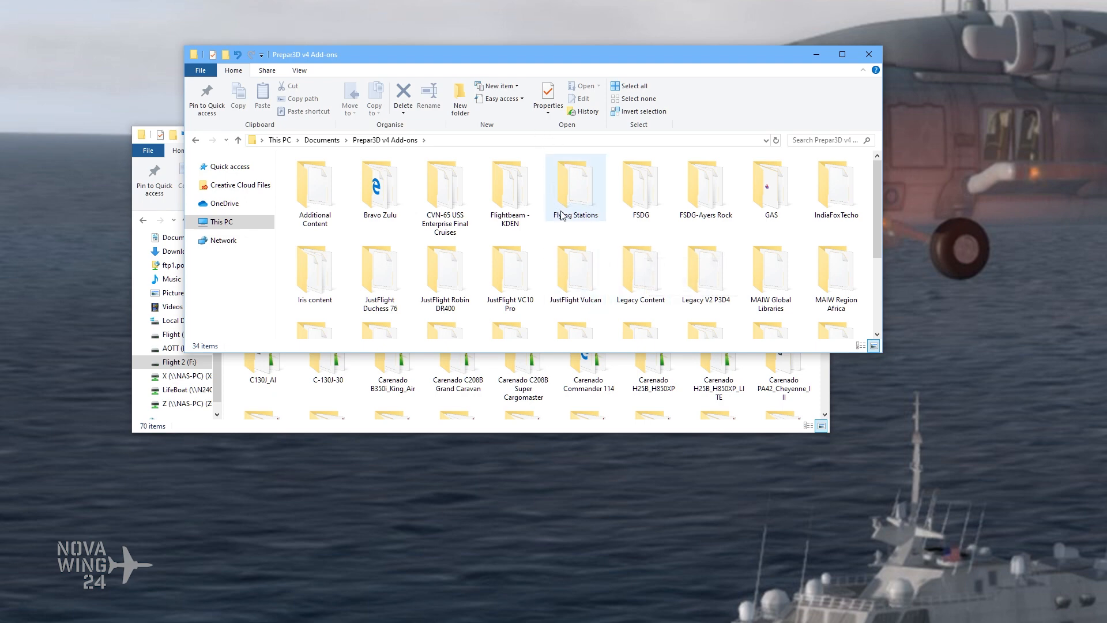
pyautogui.moveTo(561, 214)
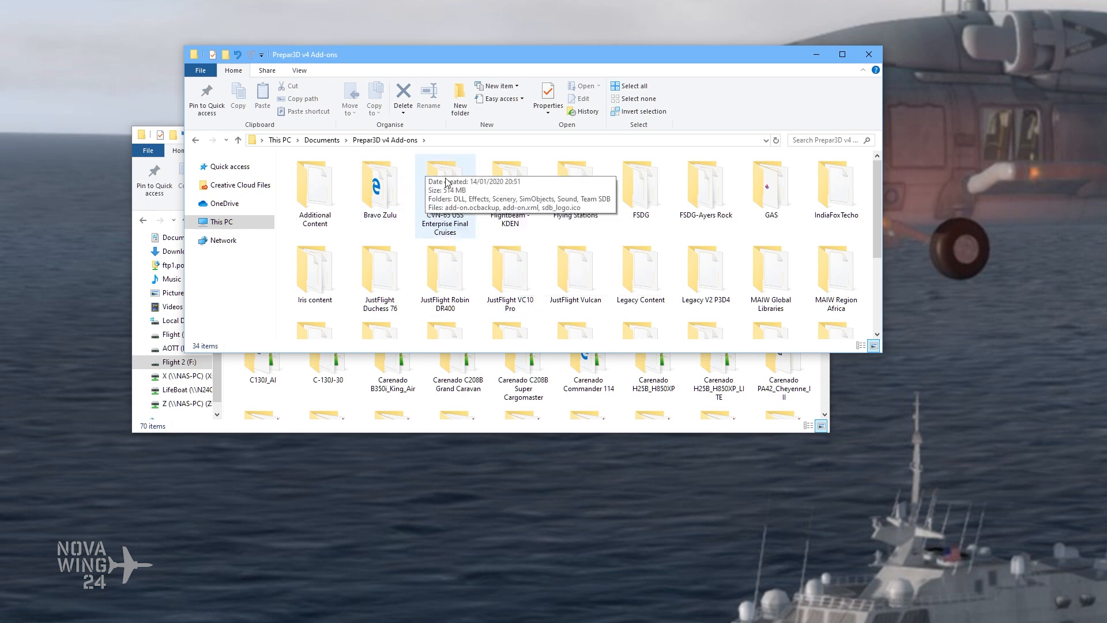
# Step: View the contents of the JustFlight VC10 Pro and RFN Gauge add-on folders, returning to Prepar3D v4 Add-ons after each
pyautogui.doubleClick(510, 271)
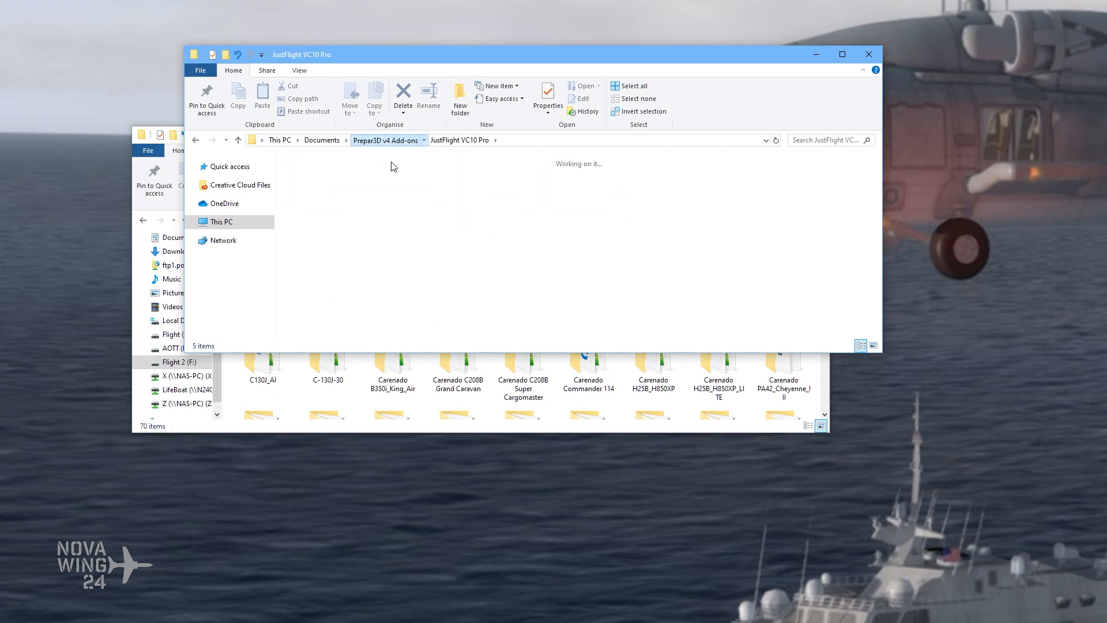
pyautogui.click(386, 141)
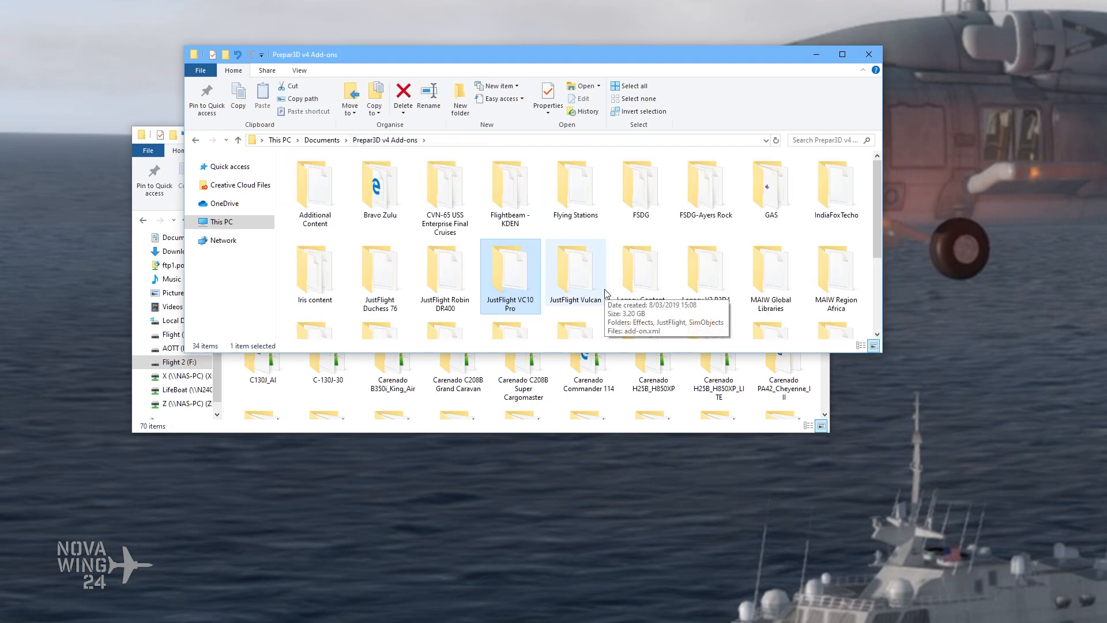
pyautogui.scroll(-1, 654, 278)
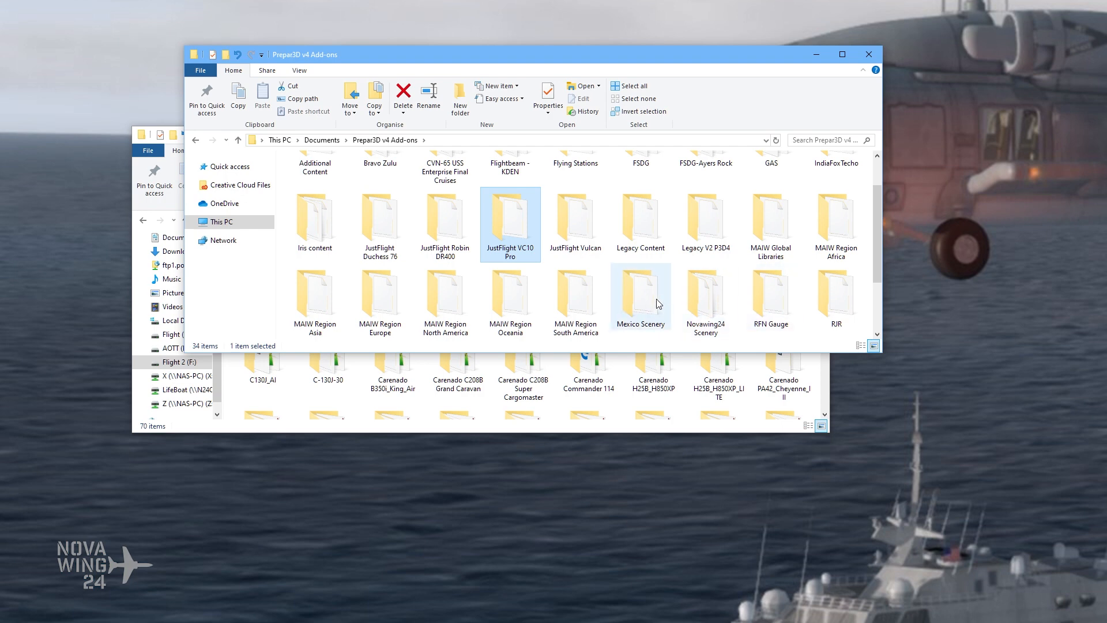
pyautogui.doubleClick(762, 295)
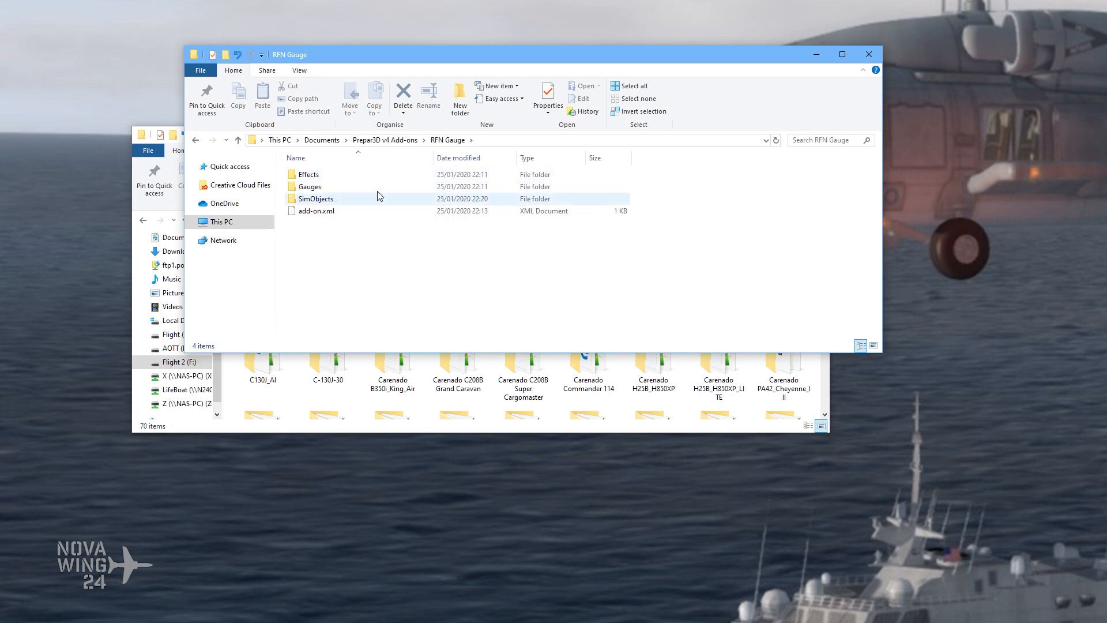
pyautogui.click(395, 140)
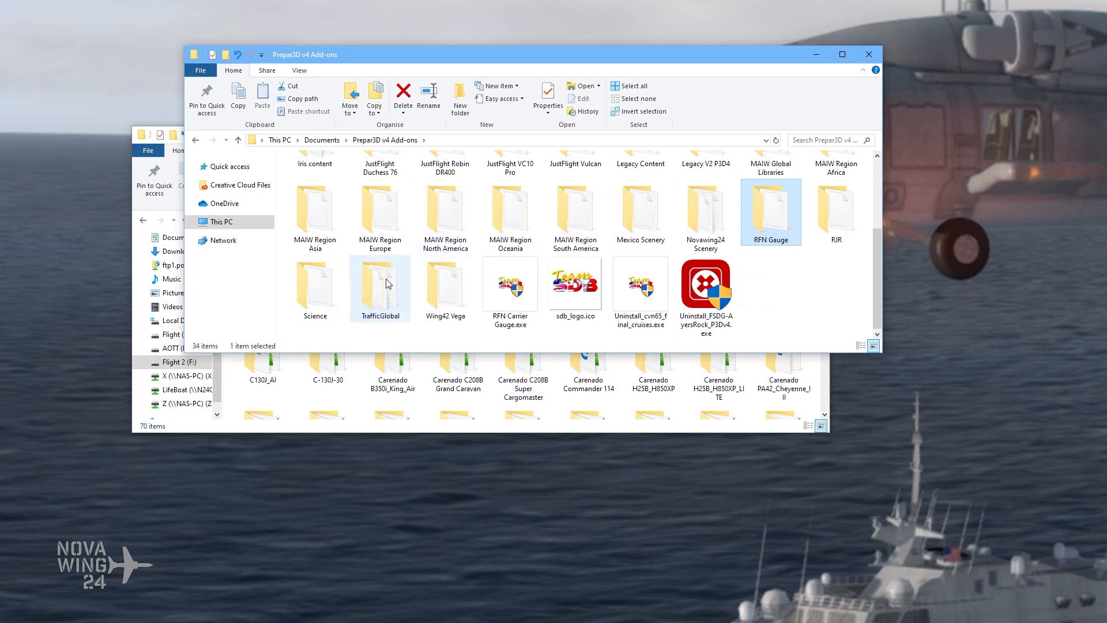
pyautogui.scroll(2, 507, 229)
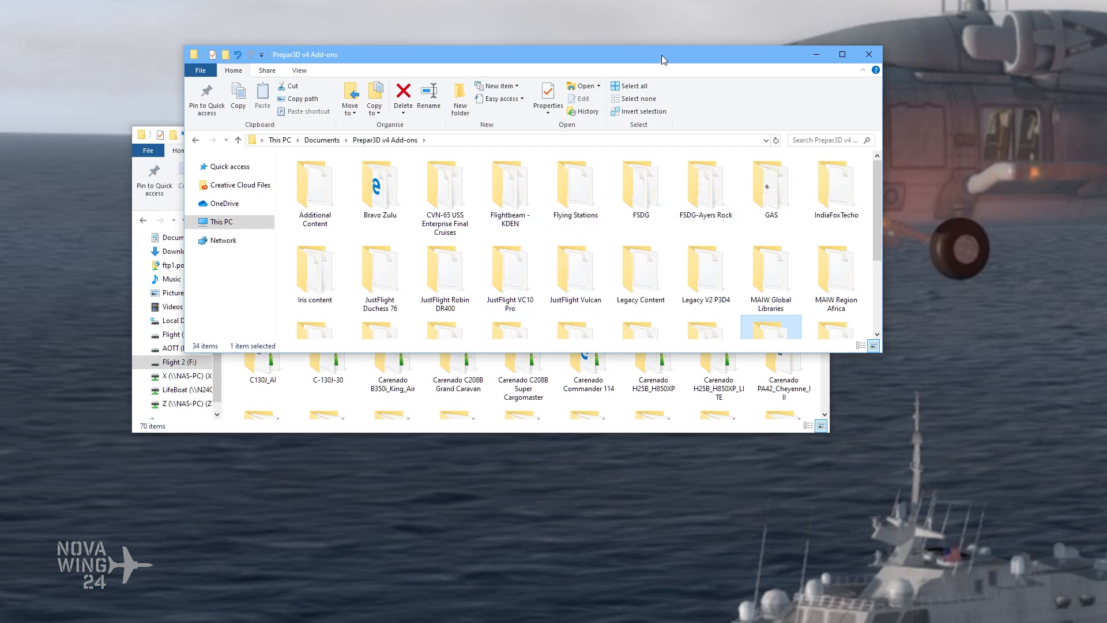
# Step: Position the gaf_nomad_22b download folder window over the Prepar3D v4 Add-ons window and bring its Quick access section into view
pyautogui.moveTo(662, 54); pyautogui.dragTo(665, 54)
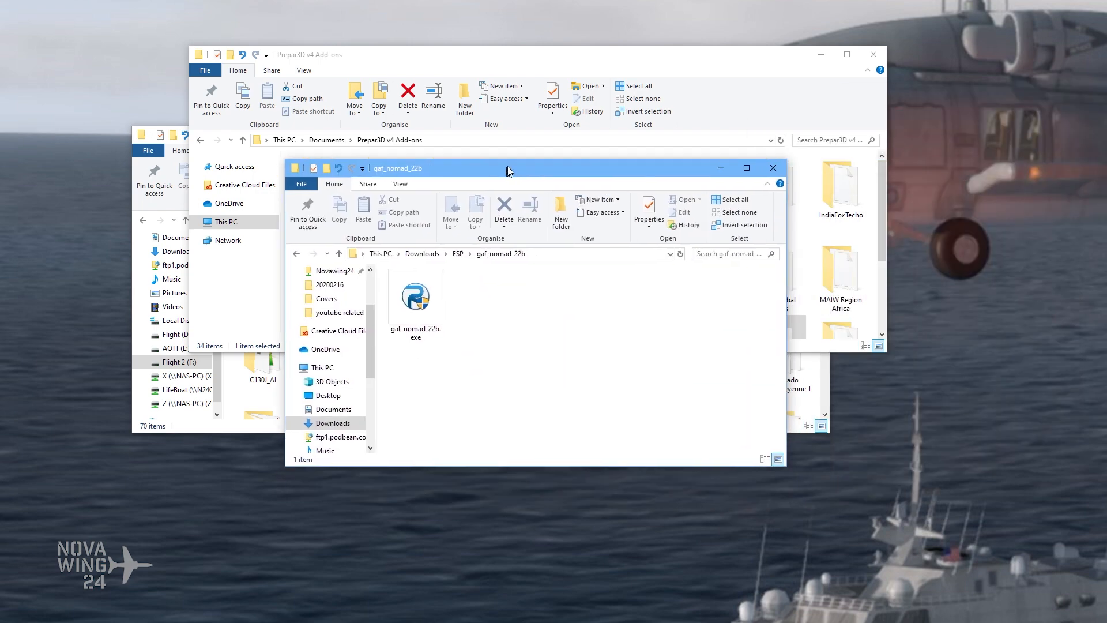
pyautogui.moveTo(489, 137); pyautogui.dragTo(555, 136)
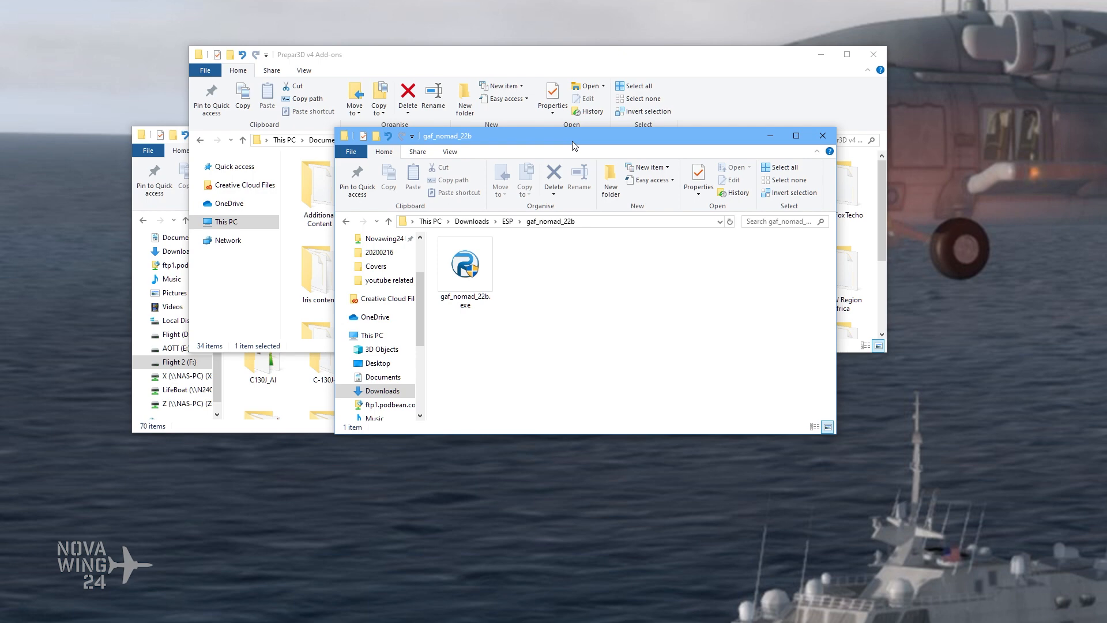
pyautogui.moveTo(520, 140); pyautogui.dragTo(404, 34)
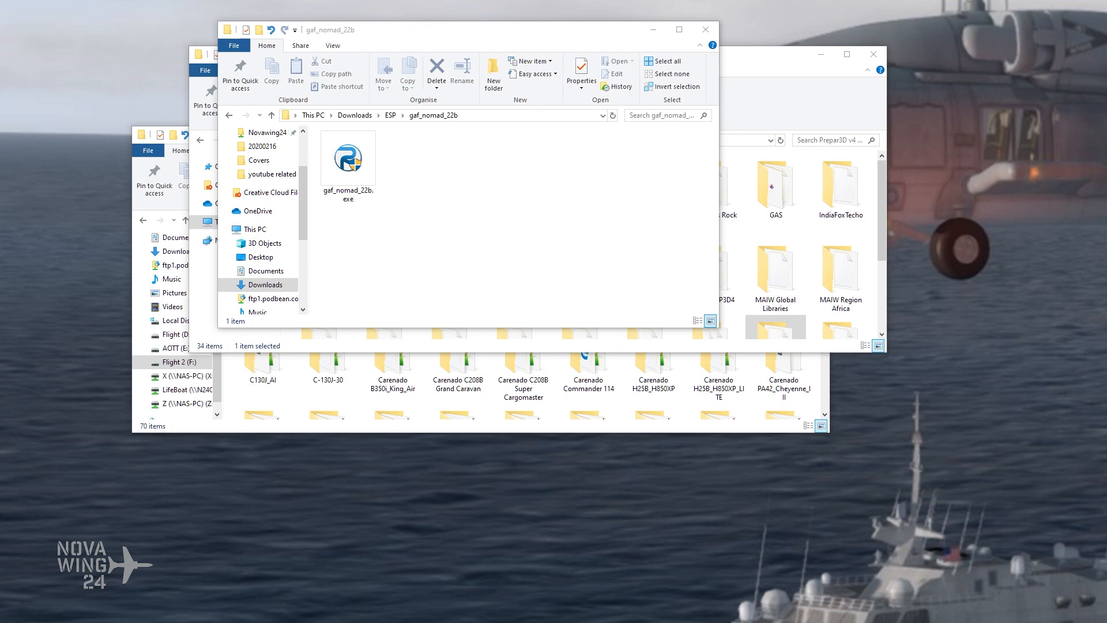
pyautogui.moveTo(303, 174); pyautogui.dragTo(302, 140)
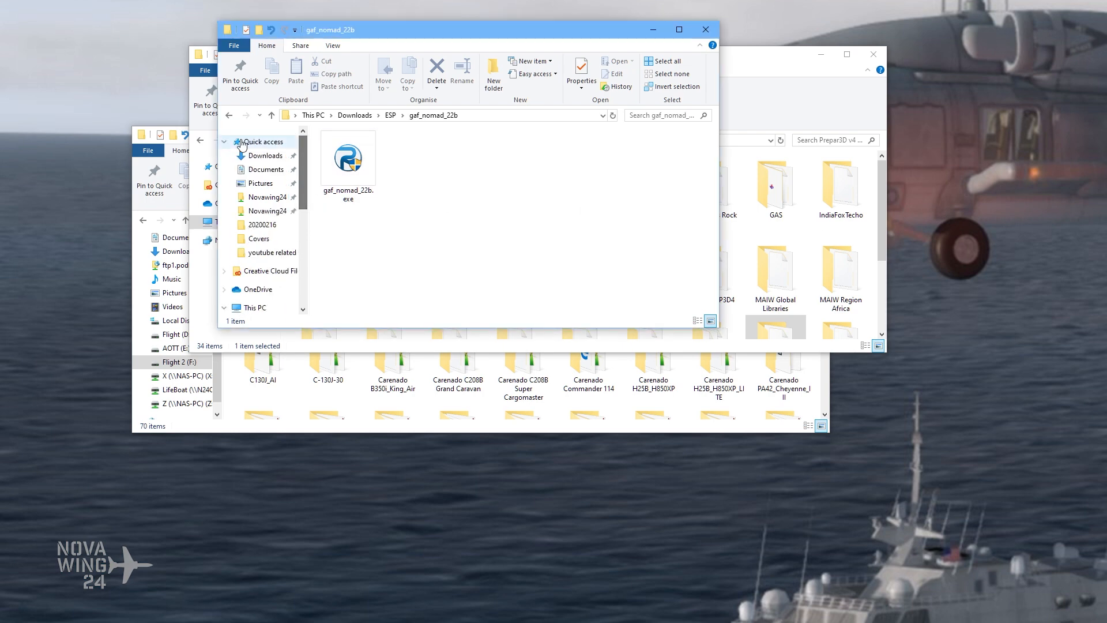
# Step: Collapse Quick access and This PC in the gaf_nomad_22b window's folder tree and reposition the TEMP folder window
pyautogui.click(224, 142)
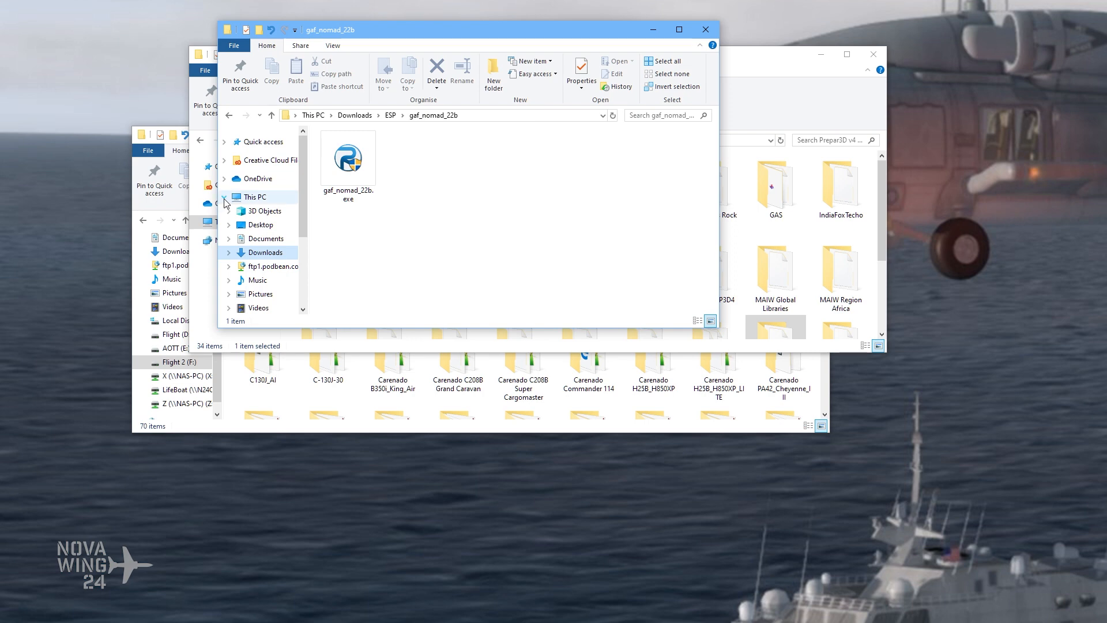
pyautogui.click(225, 196)
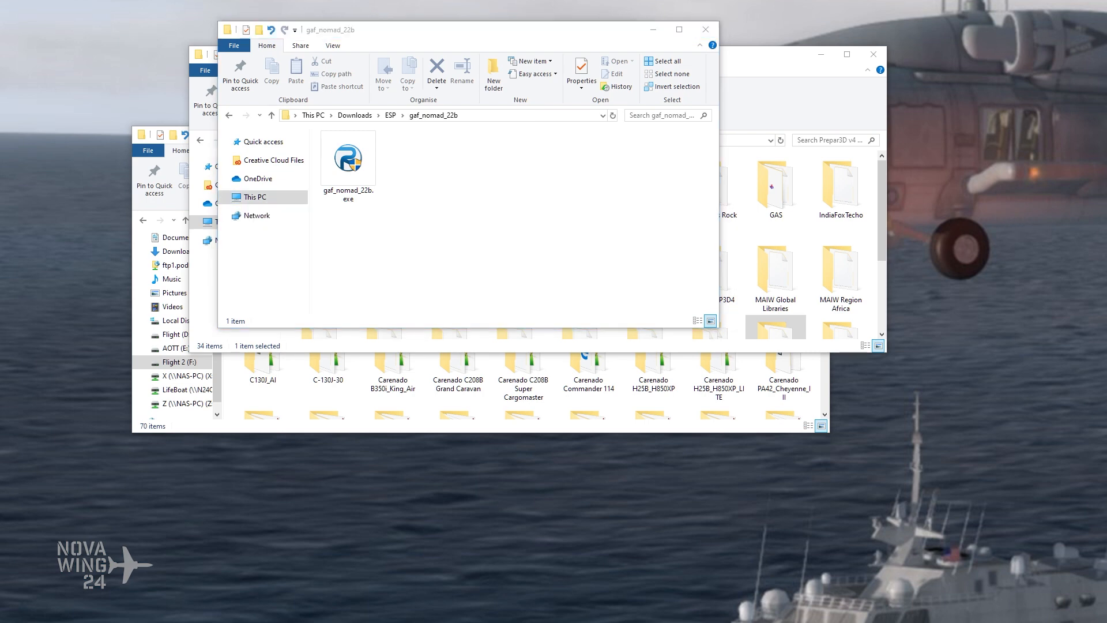
pyautogui.moveTo(606, 147); pyautogui.dragTo(661, 109)
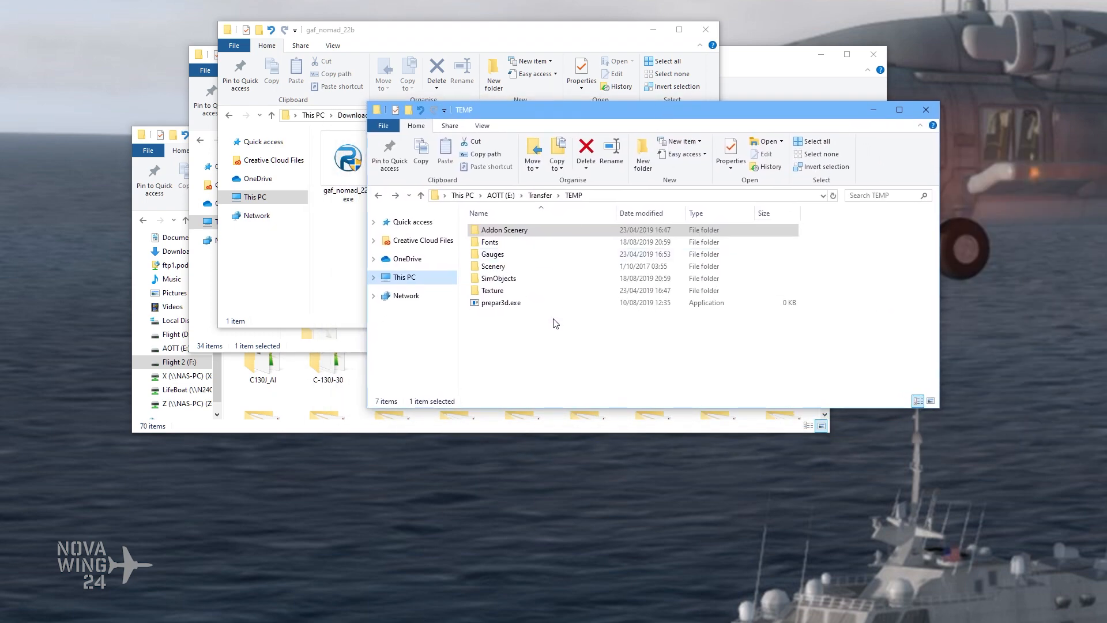
# Step: Review the dummy simulator folders in TEMP, including SimObjects\Airplanes, and return to TEMP, shifting its window aside
pyautogui.click(500, 279)
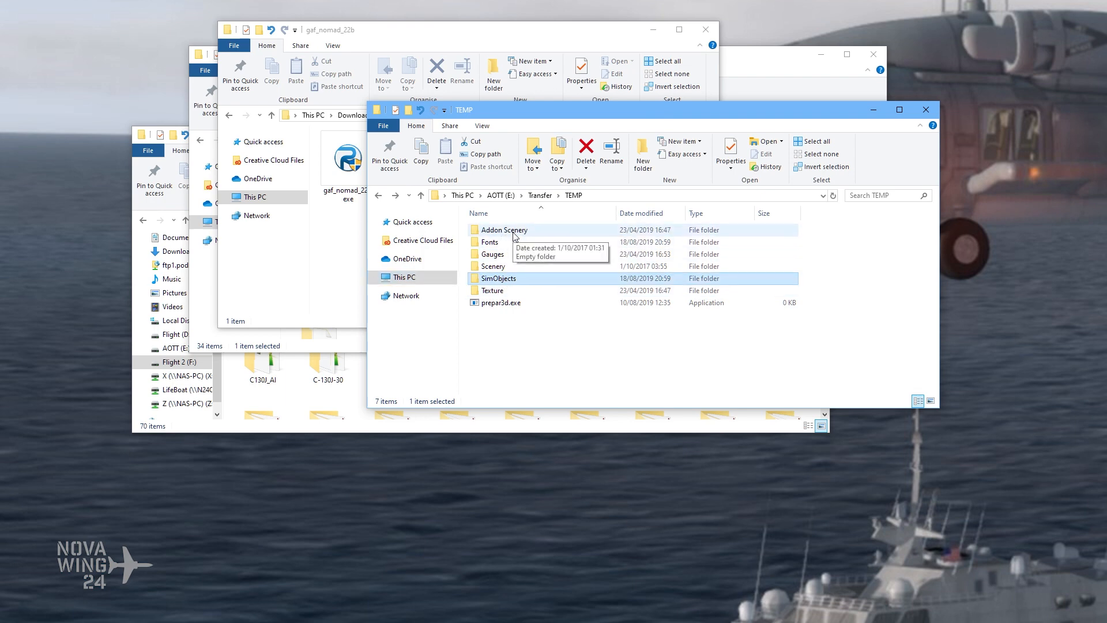
pyautogui.click(506, 246)
pyautogui.click(507, 254)
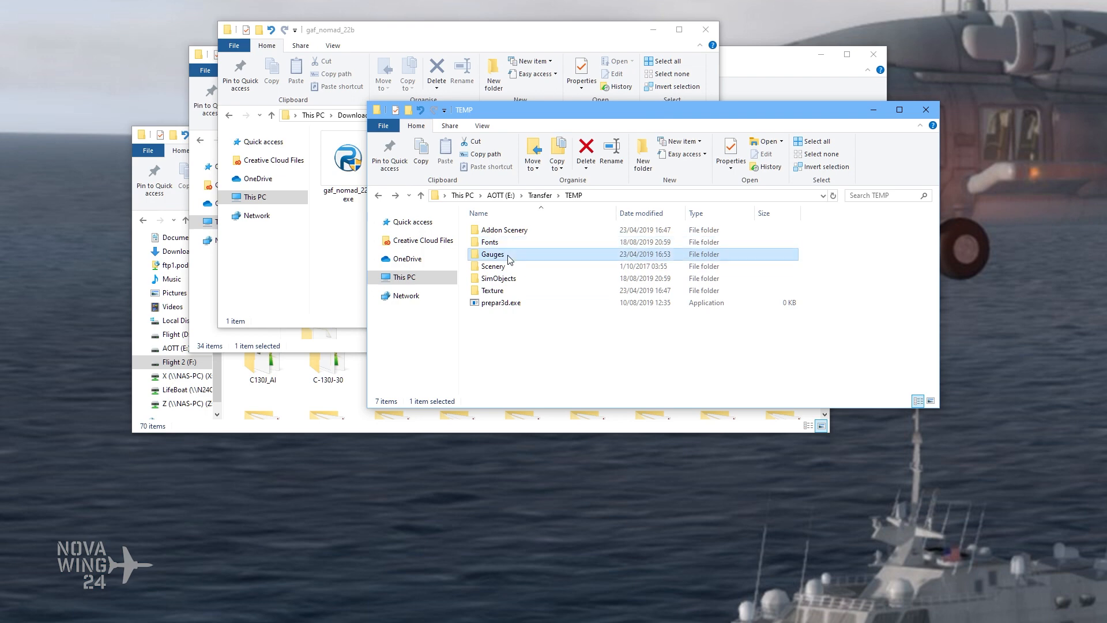
pyautogui.click(506, 267)
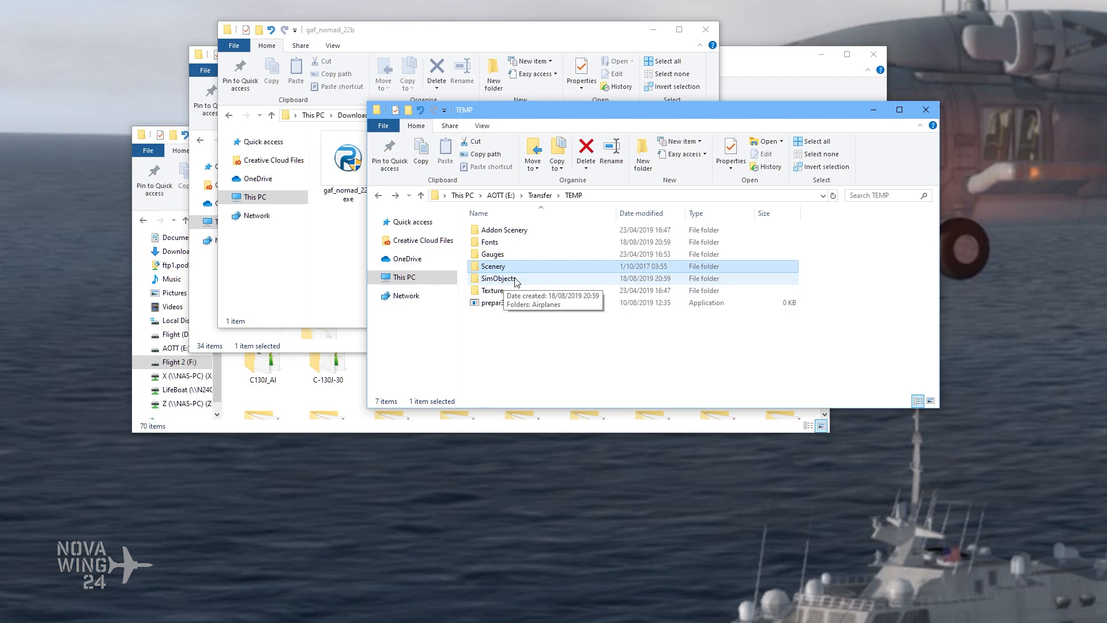
pyautogui.doubleClick(515, 278)
pyautogui.doubleClick(512, 233)
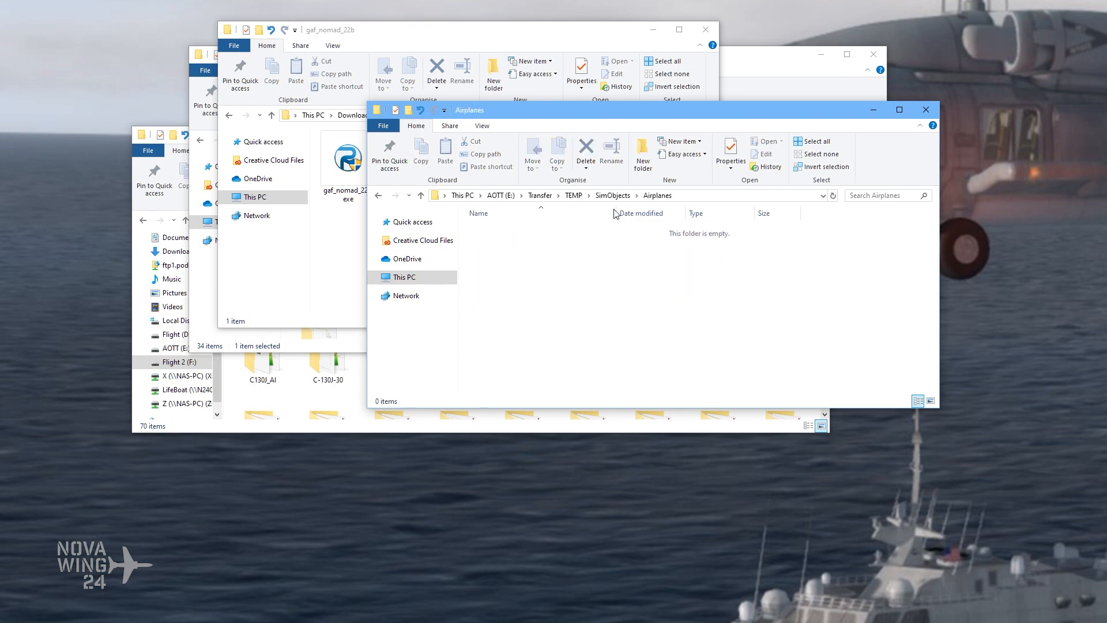
pyautogui.click(574, 196)
pyautogui.moveTo(648, 116); pyautogui.dragTo(704, 130)
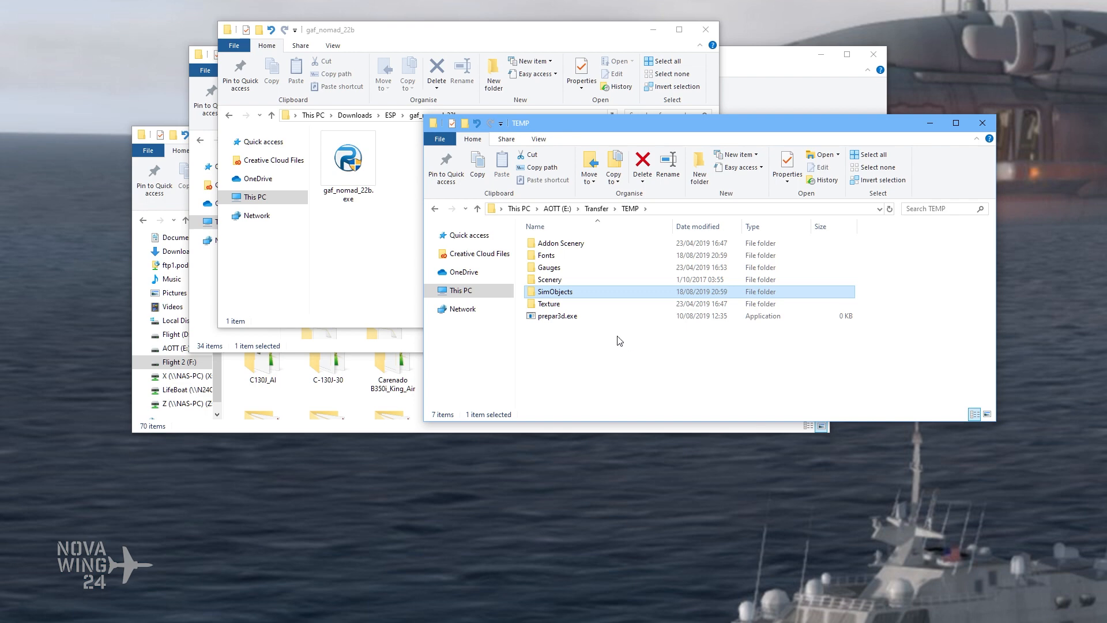
# Step: Delete prepar3d.exe from the TEMP folder and recreate it as a new empty text document renamed prepar3d.exe
pyautogui.click(555, 317)
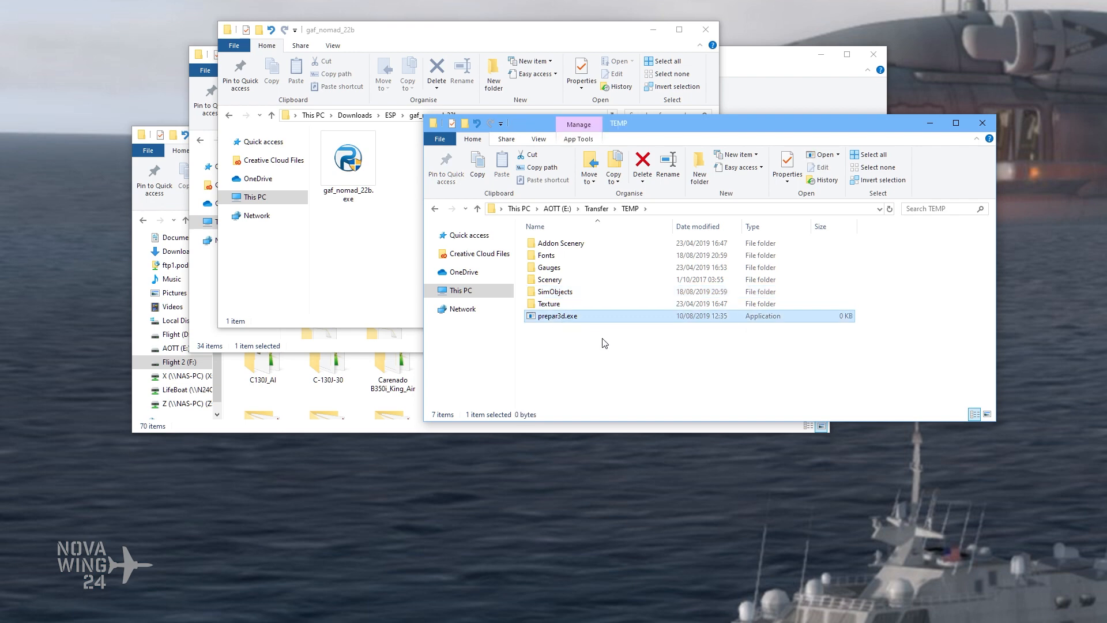
pyautogui.press('Delete')
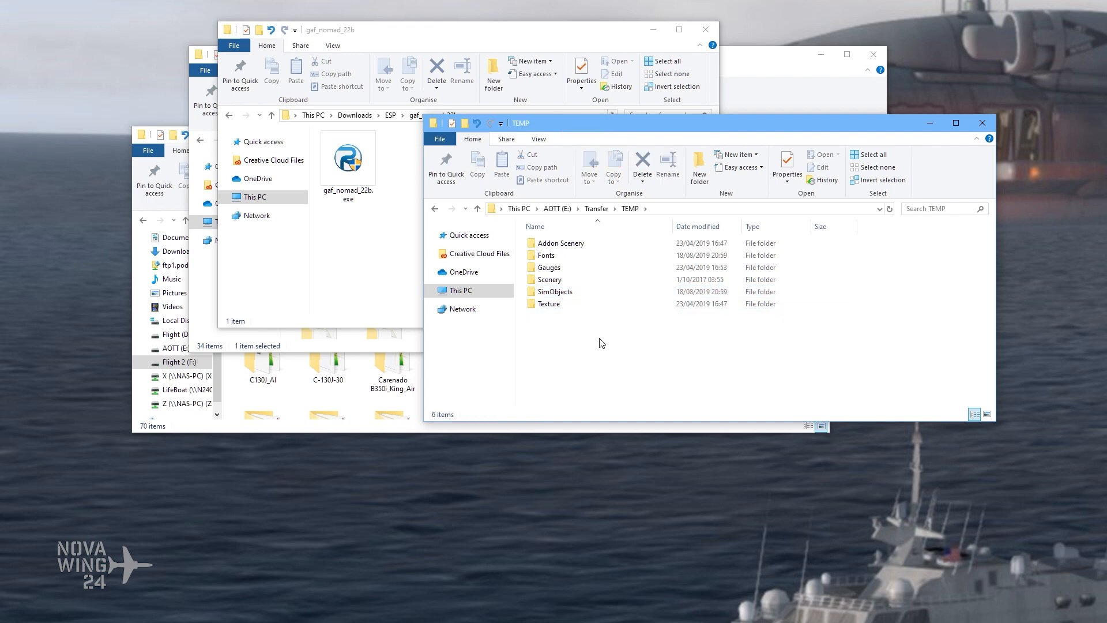
pyautogui.rightClick(574, 323)
pyautogui.moveTo(504, 463)
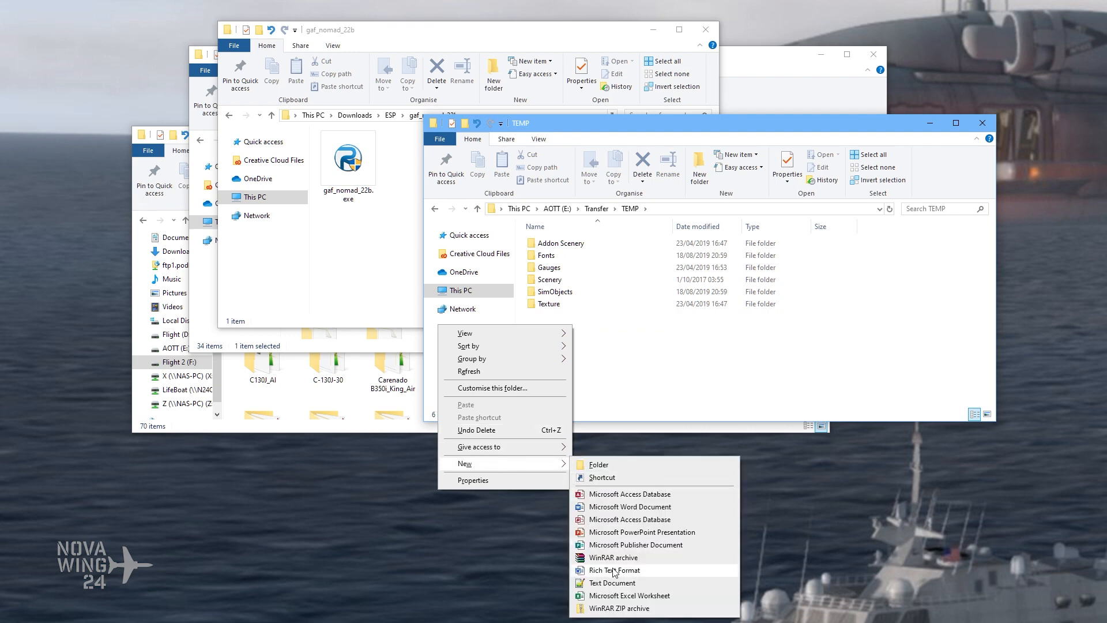
pyautogui.click(646, 582)
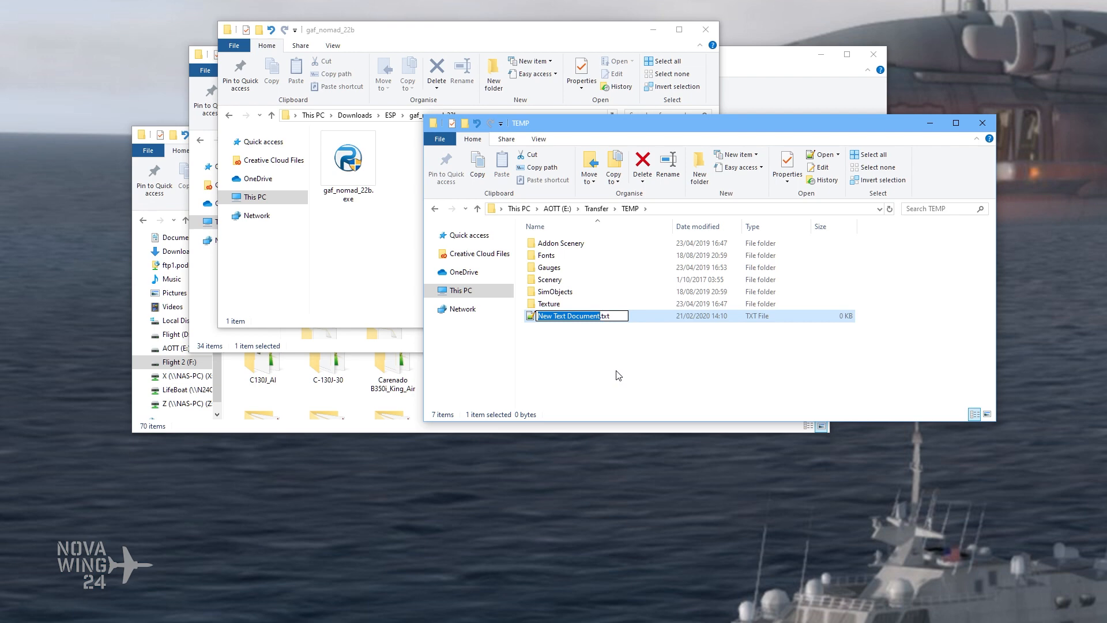
pyautogui.hotkey('ctrl', 'a')
pyautogui.press('BackSpace')
pyautogui.write('prep')
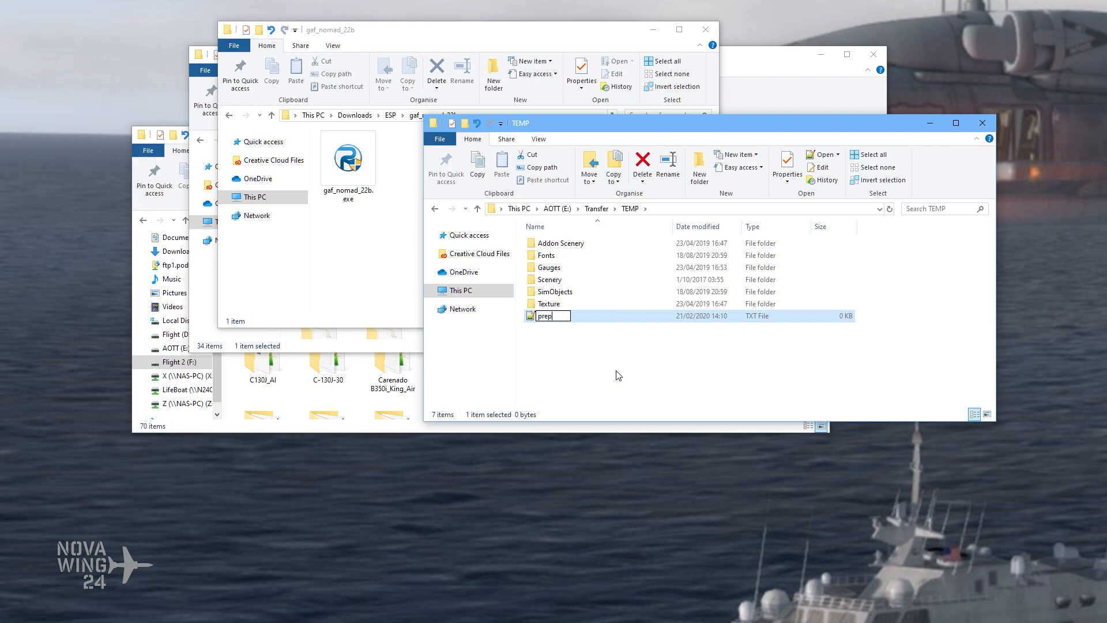
pyautogui.write('ar3d')
pyautogui.write('.cfg')
pyautogui.press('Return')
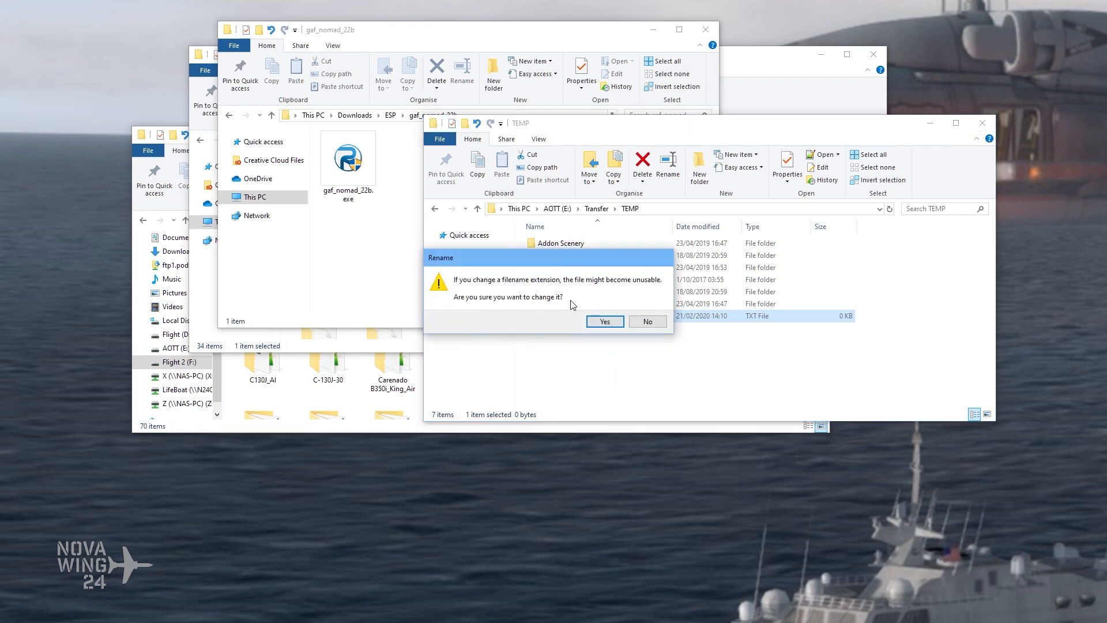
pyautogui.click(605, 321)
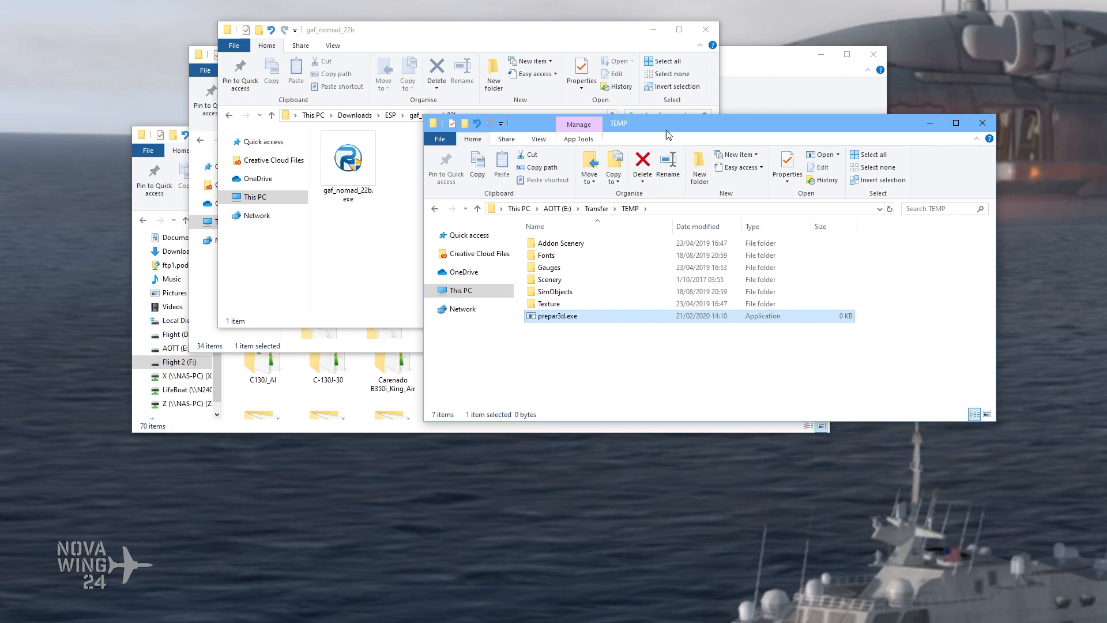
# Step: Arrange the TEMP and gaf_nomad_22b windows and launch the gaf_nomad_22b.exe installer
pyautogui.moveTo(672, 130); pyautogui.dragTo(685, 147)
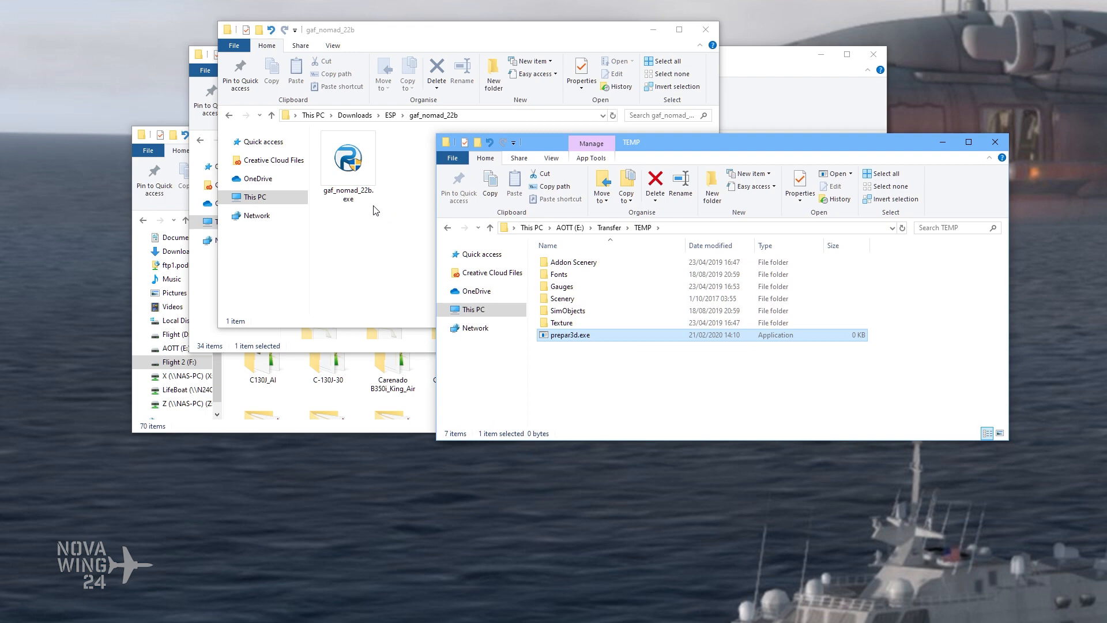
pyautogui.moveTo(450, 35); pyautogui.dragTo(499, 38)
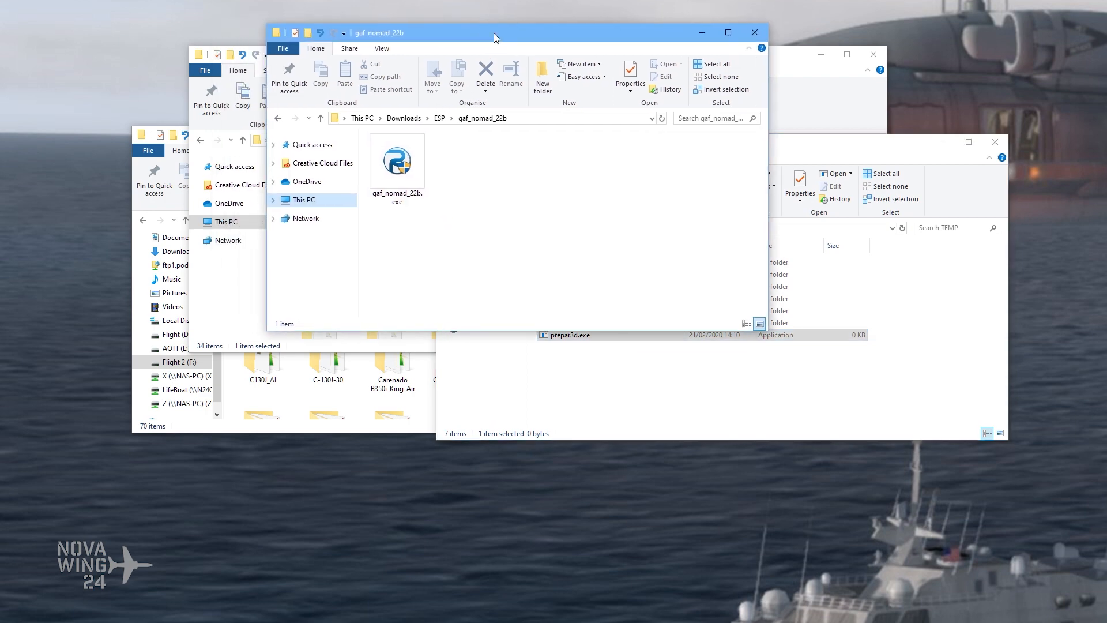
pyautogui.click(411, 170)
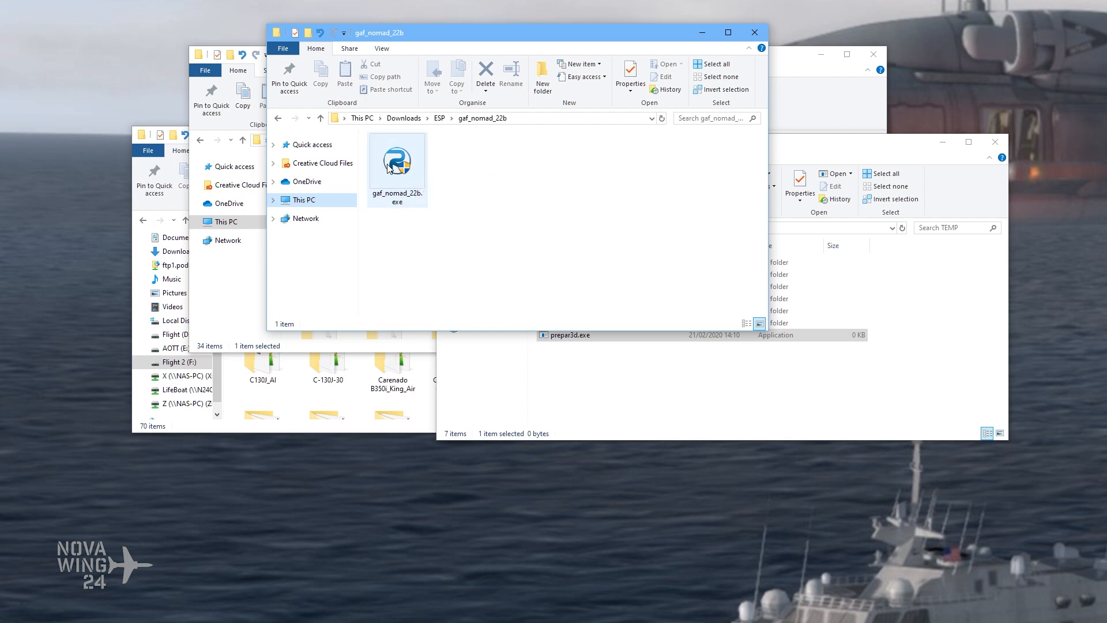
pyautogui.doubleClick(396, 195)
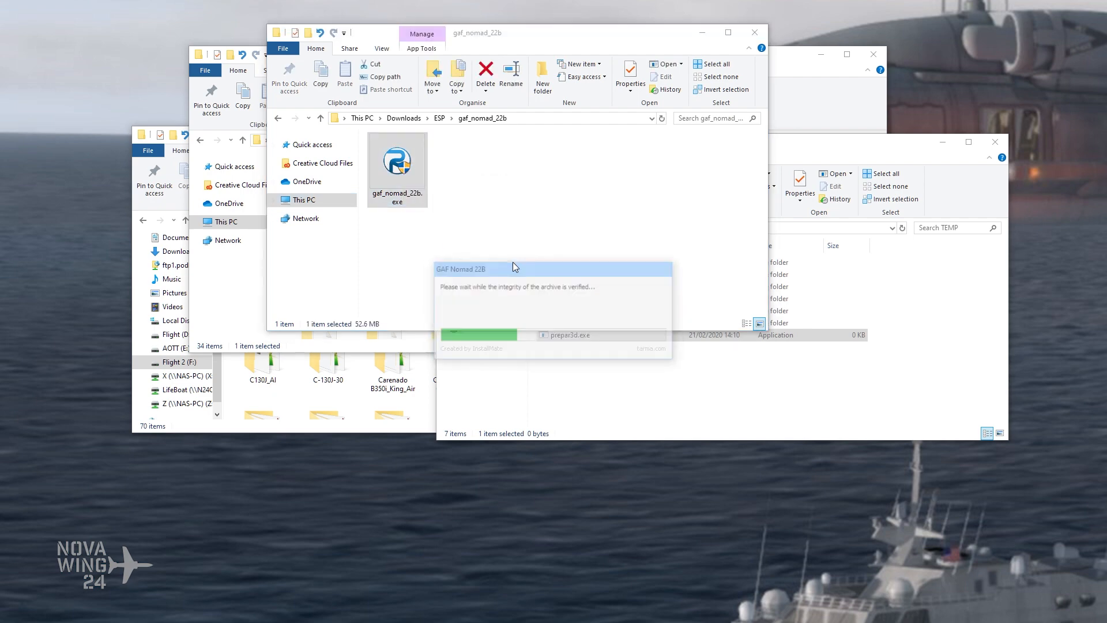
pyautogui.click(647, 340)
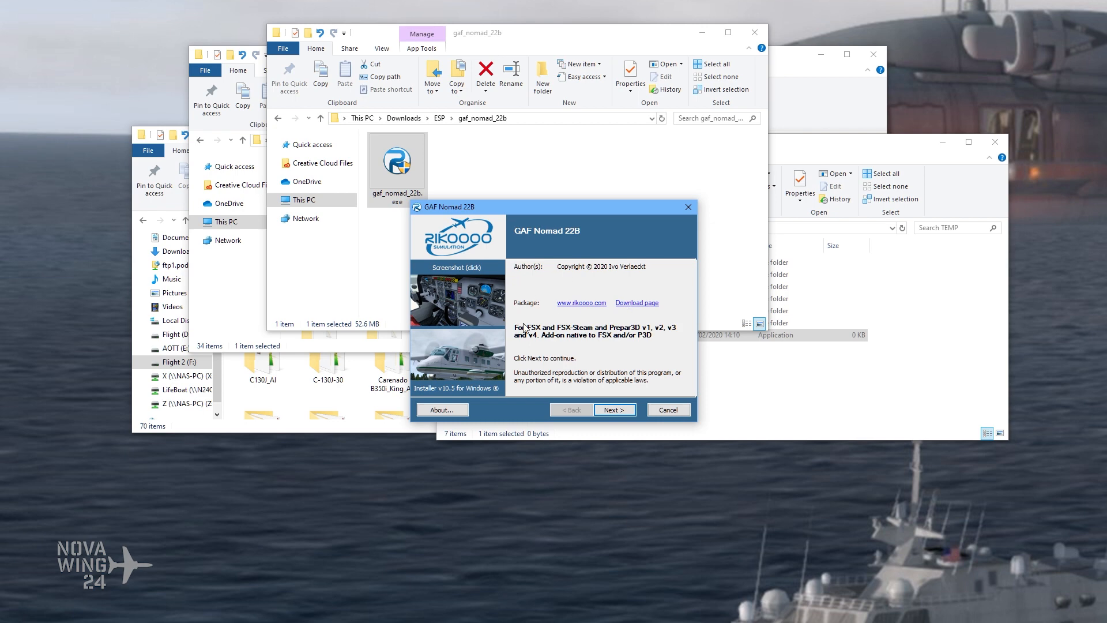
# Step: Accept the GAF Nomad 22B licence terms and proceed with the custom directory installation
pyautogui.click(614, 410)
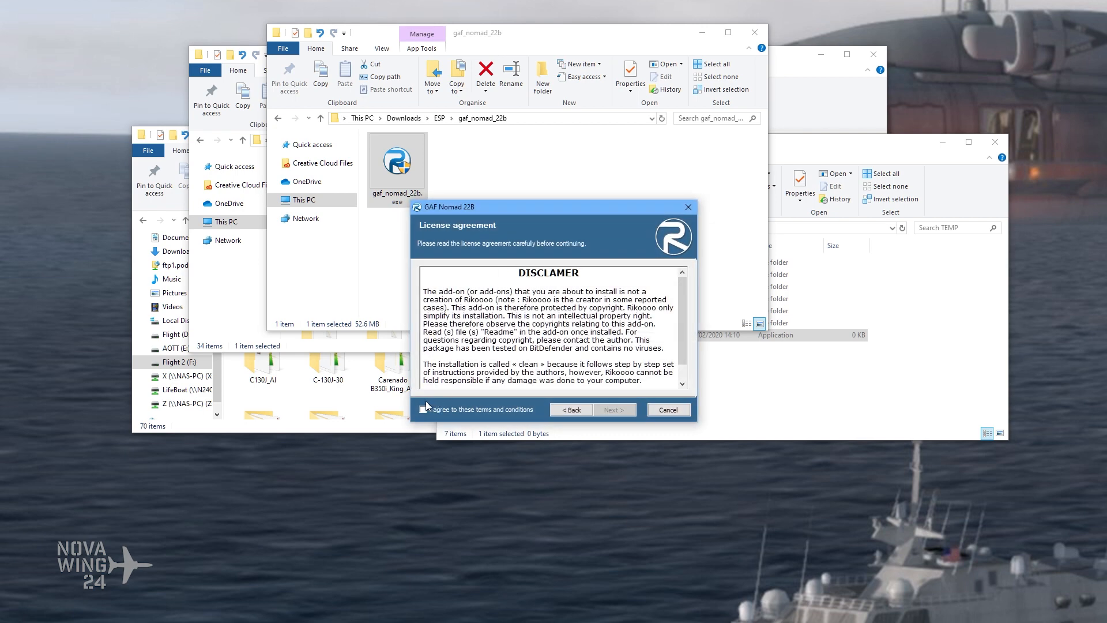
pyautogui.click(423, 409)
pyautogui.click(602, 411)
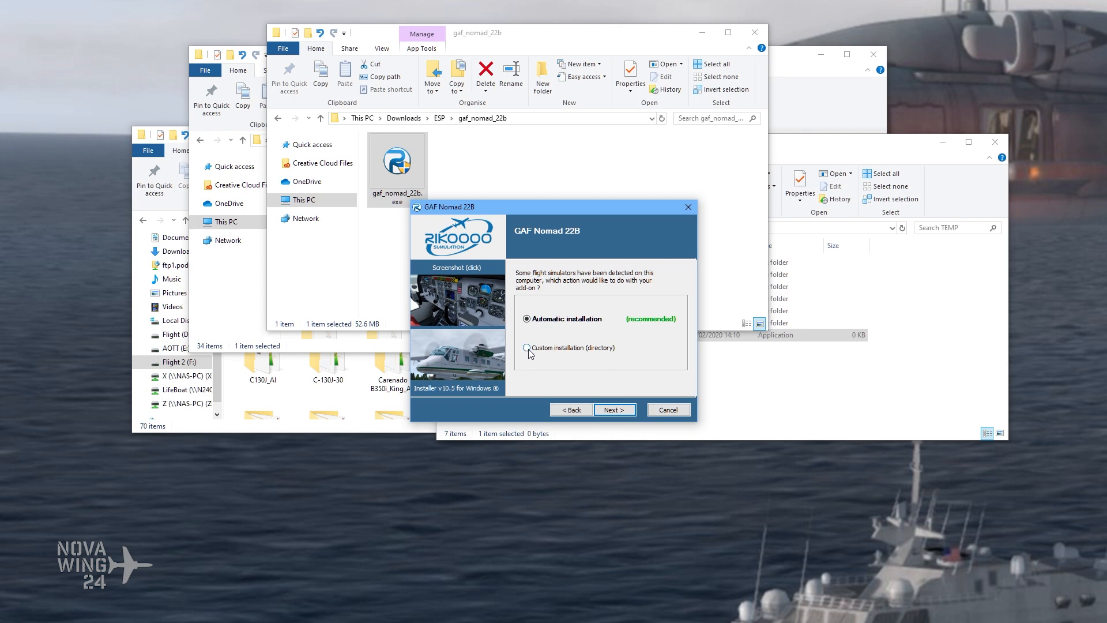
pyautogui.click(613, 409)
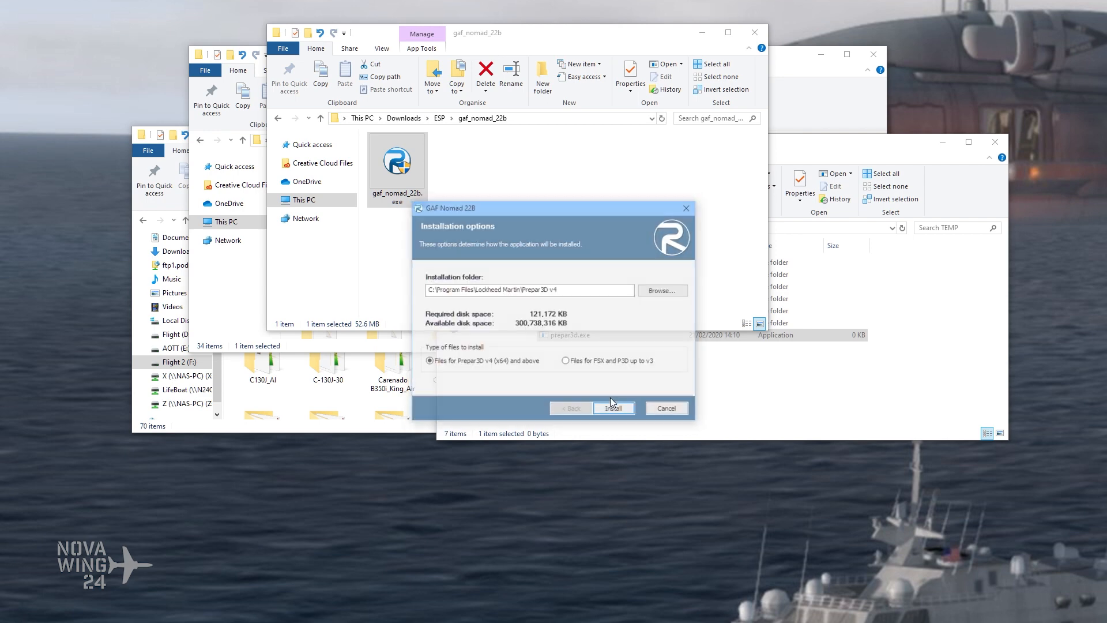
# Step: Move the installer clear of the TEMP folder window and copy the TEMP folder's path
pyautogui.moveTo(593, 211); pyautogui.dragTo(385, 218)
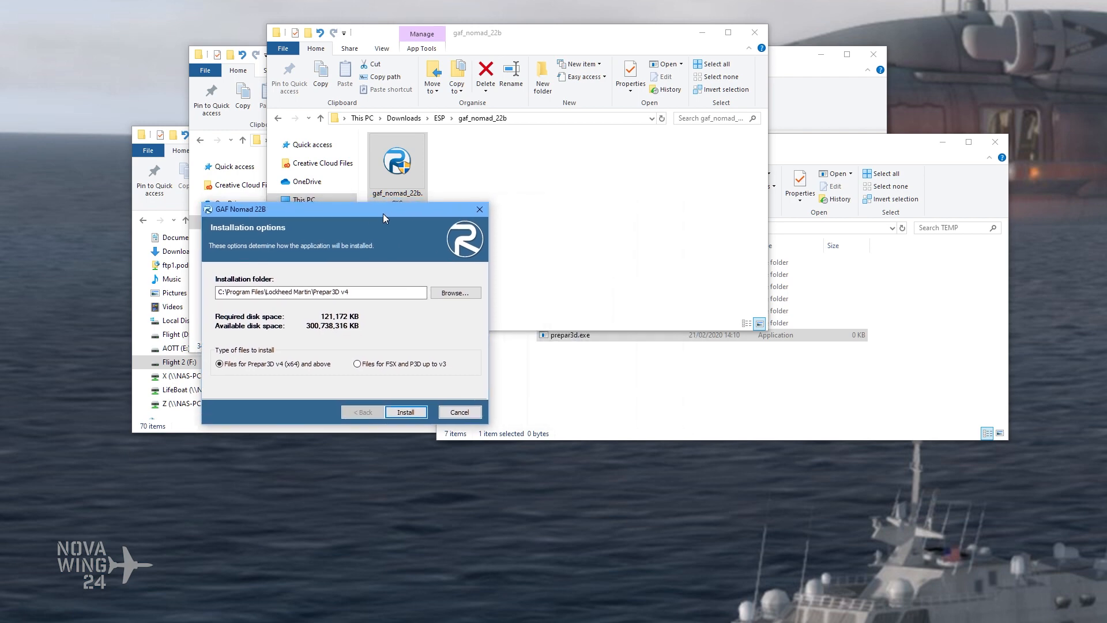
pyautogui.click(853, 392)
pyautogui.click(693, 228)
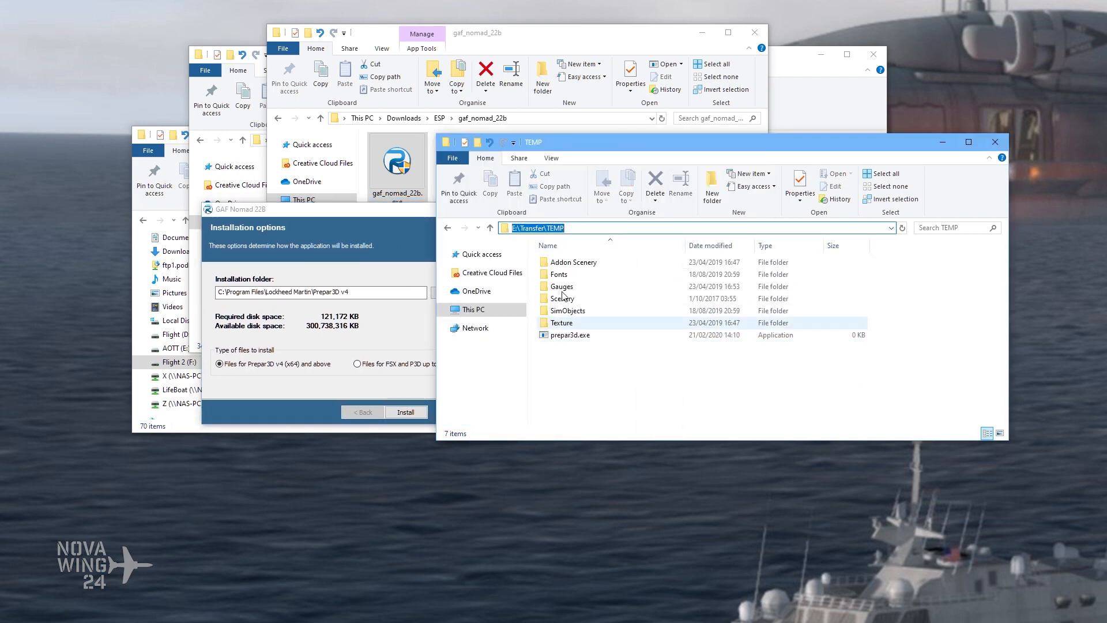
pyautogui.rightClick(548, 229)
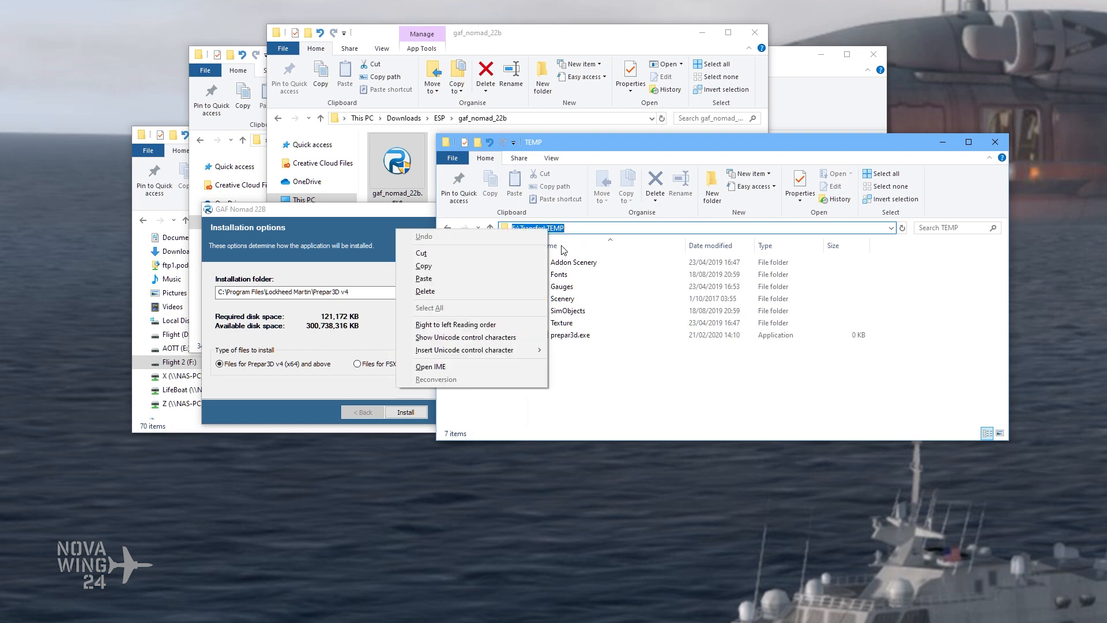
pyautogui.click(482, 263)
pyautogui.click(629, 371)
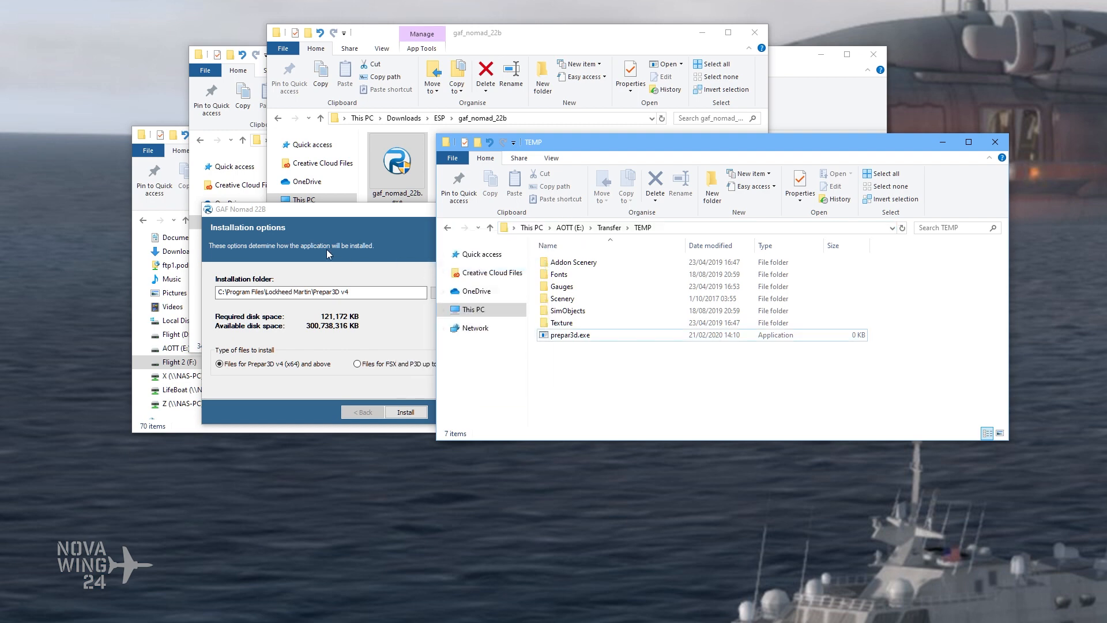
# Step: Set the installation folder to E:\Transfer\TEMP, install the files for Prepar3D v4 (x64) and above, and close the installer
pyautogui.click(337, 212)
pyautogui.moveTo(431, 293); pyautogui.dragTo(218, 292)
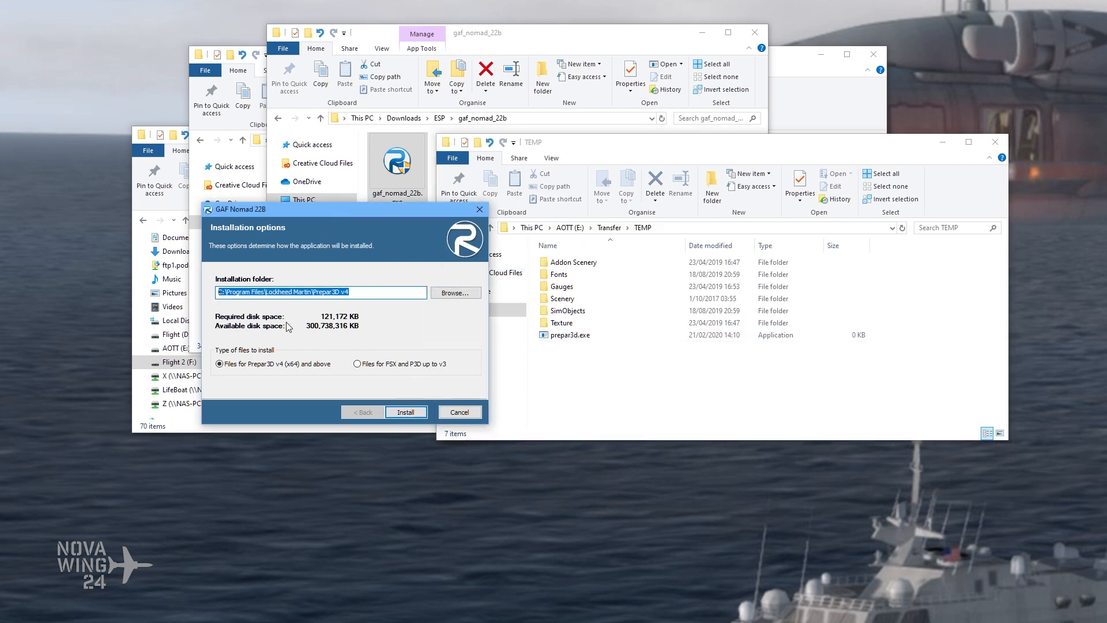
pyautogui.hotkey('ctrl', 'v')
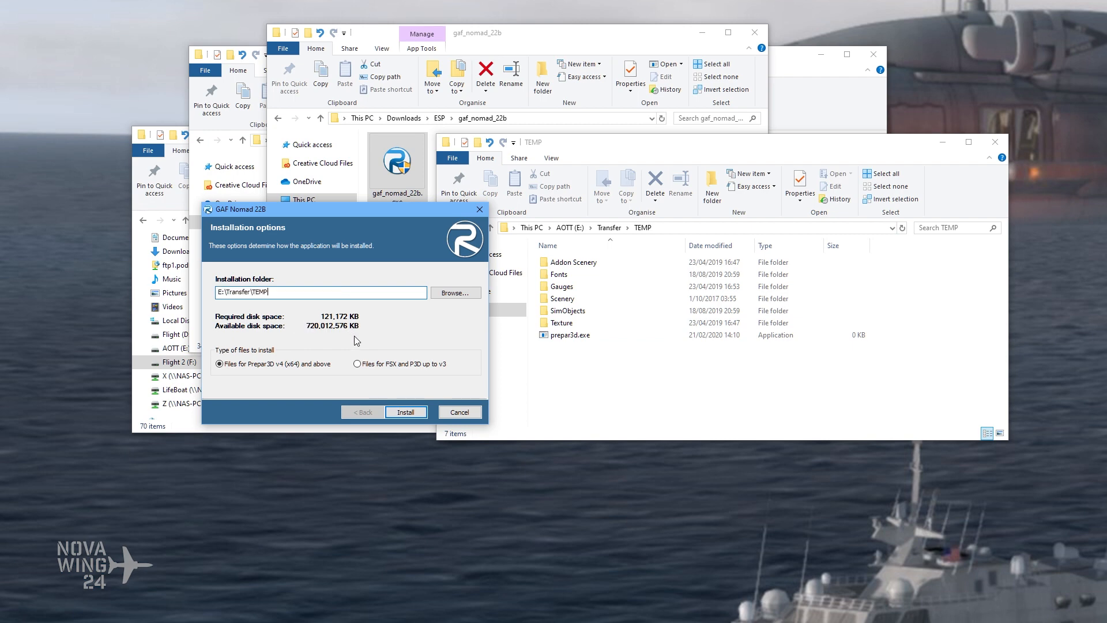
pyautogui.press('Tab')
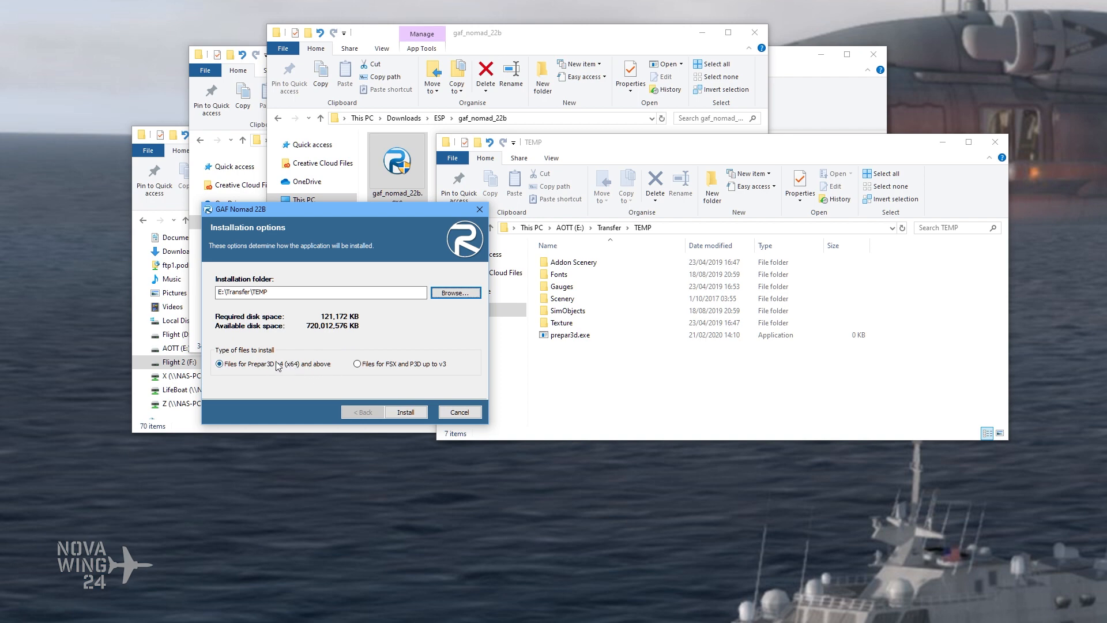
pyautogui.click(407, 412)
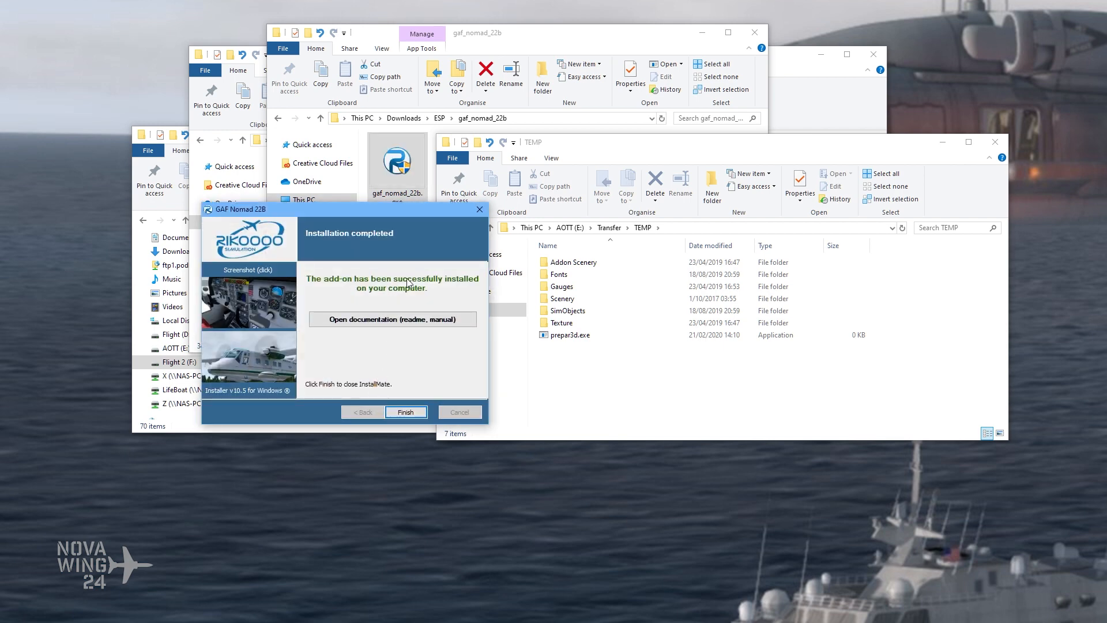
pyautogui.click(405, 412)
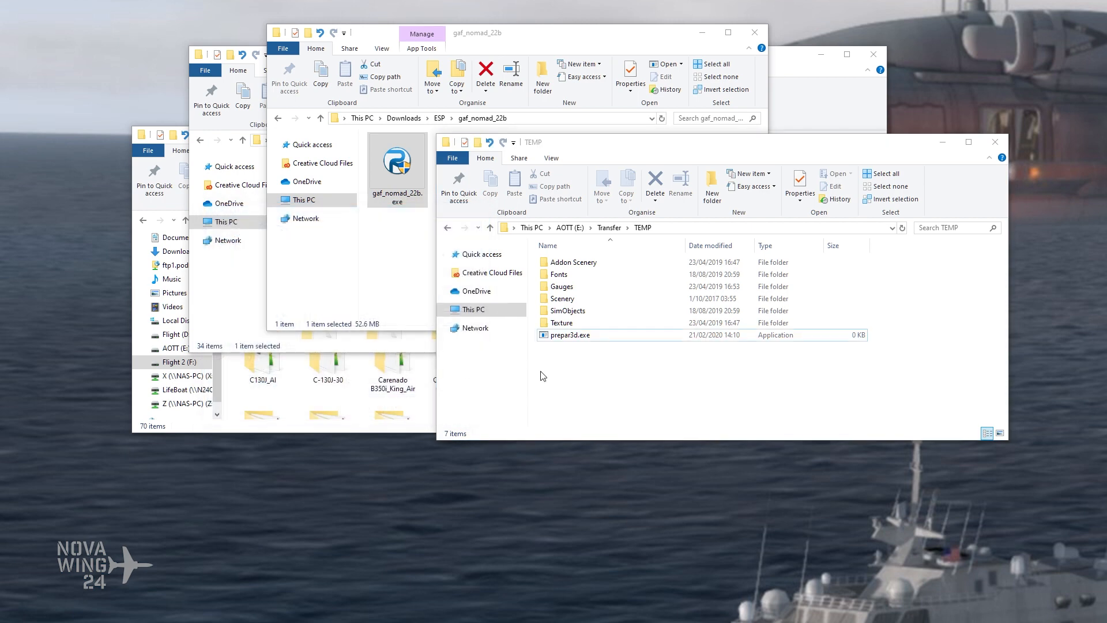
# Step: View the installed aircraft files in the Nomad 22B folder under TEMP\SimObjects\Airplanes
pyautogui.click(573, 313)
pyautogui.doubleClick(573, 313)
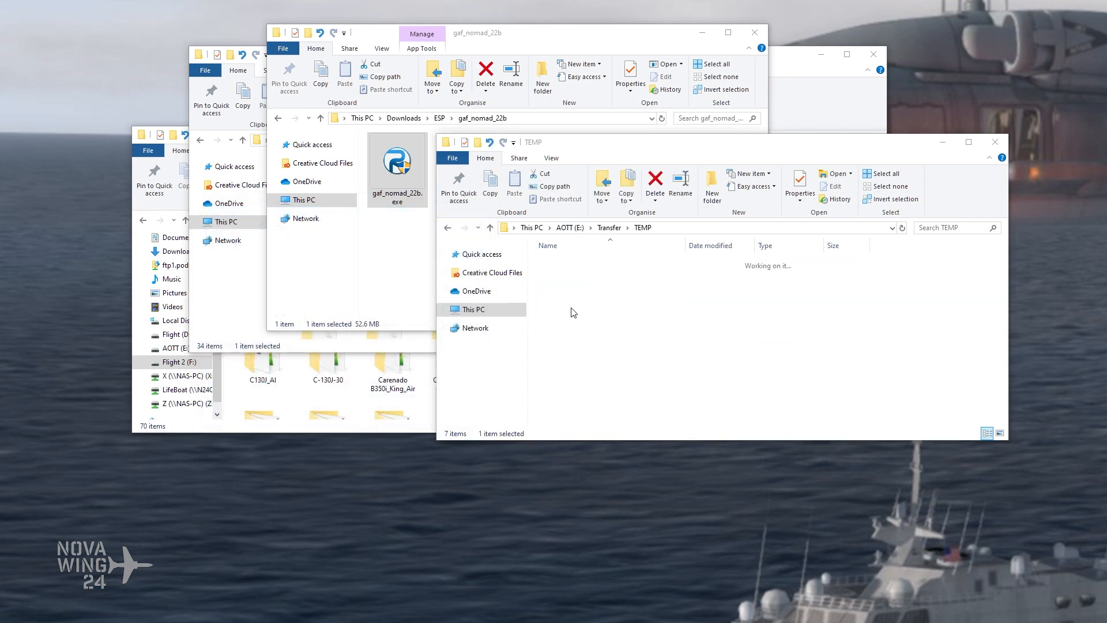
pyautogui.doubleClick(571, 263)
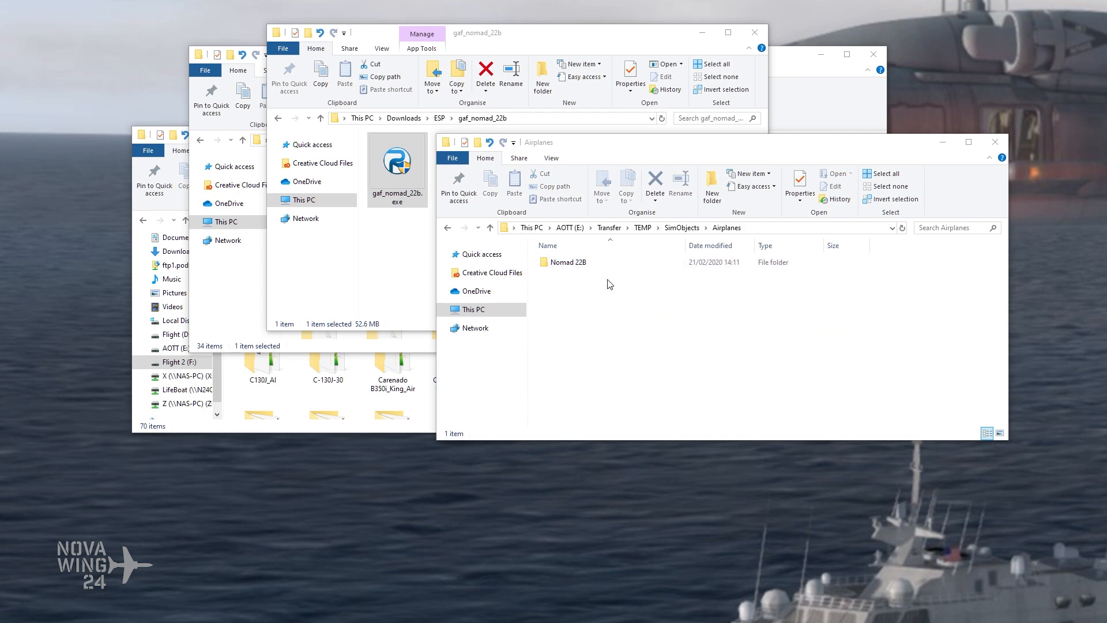
pyautogui.doubleClick(580, 267)
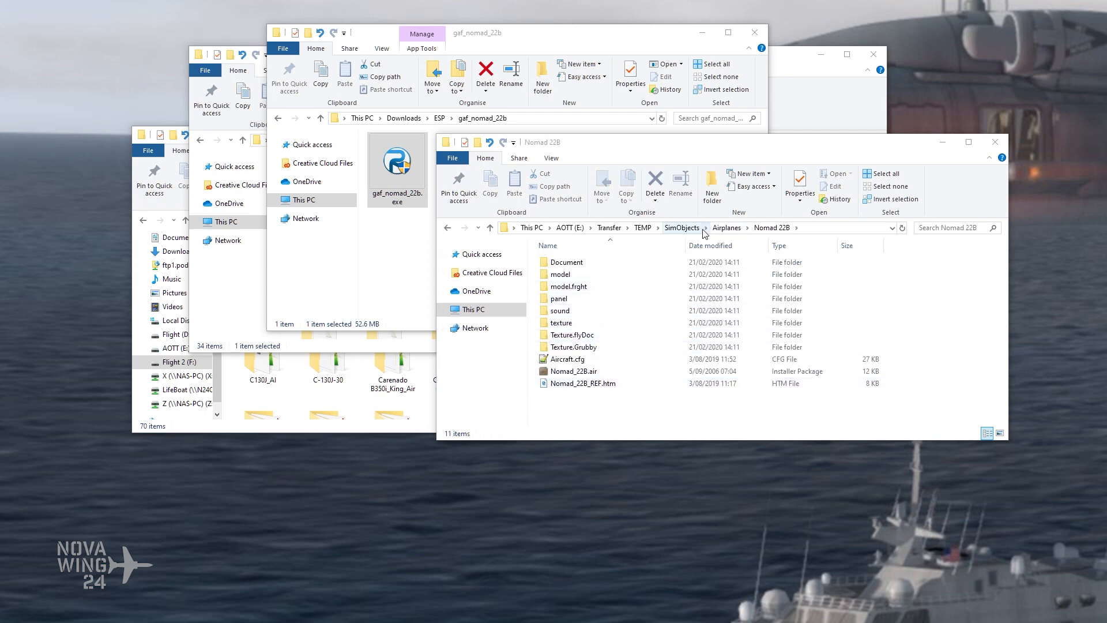
# Step: Check the Gauges, Addon Scenery, Fonts, Scenery and Texture folders inside TEMP for installed files
pyautogui.click(642, 228)
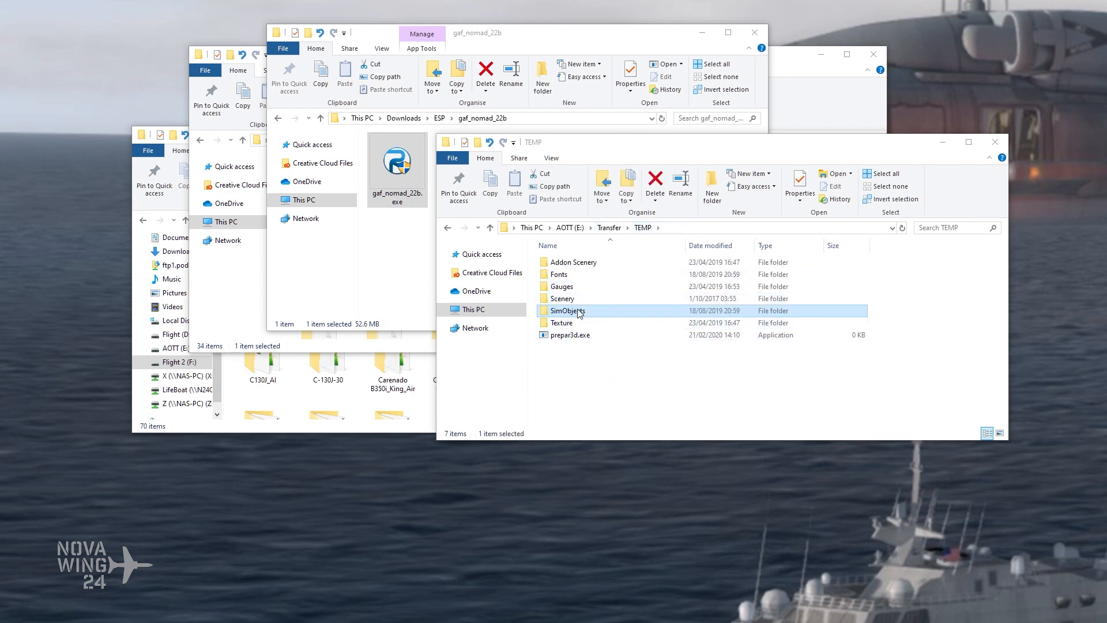
pyautogui.click(576, 287)
pyautogui.doubleClick(578, 291)
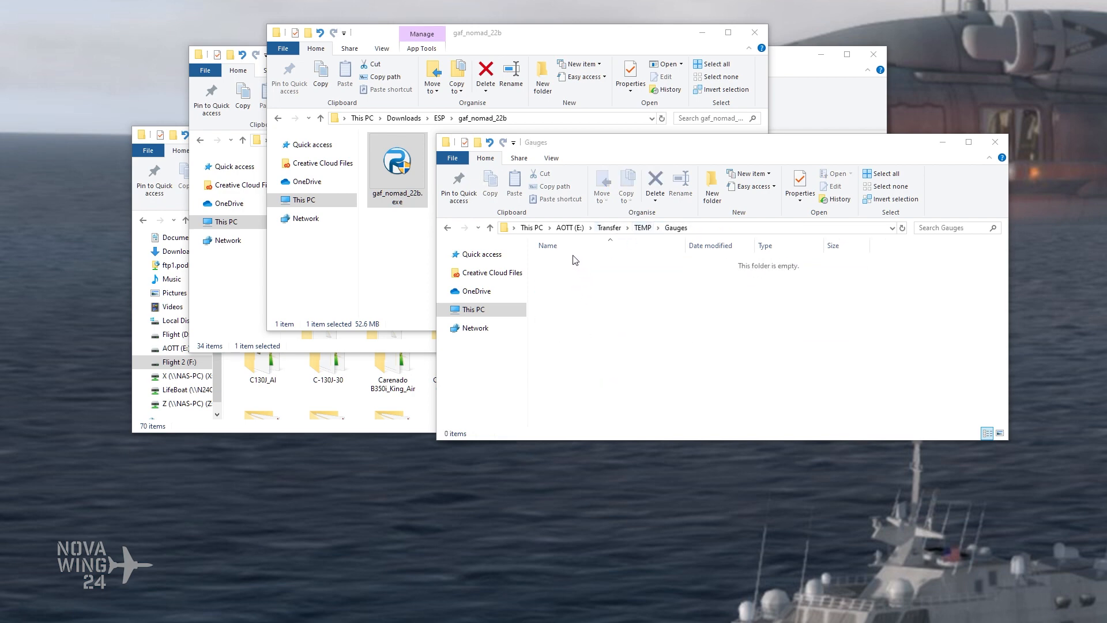
pyautogui.hotkey('alt', 'Left')
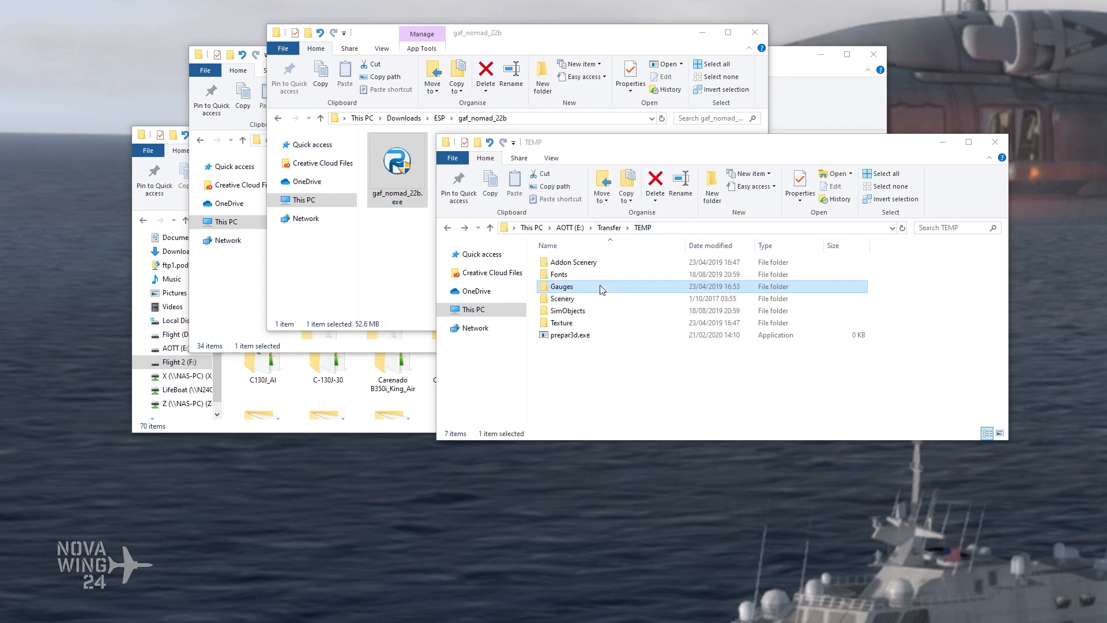
pyautogui.doubleClick(579, 263)
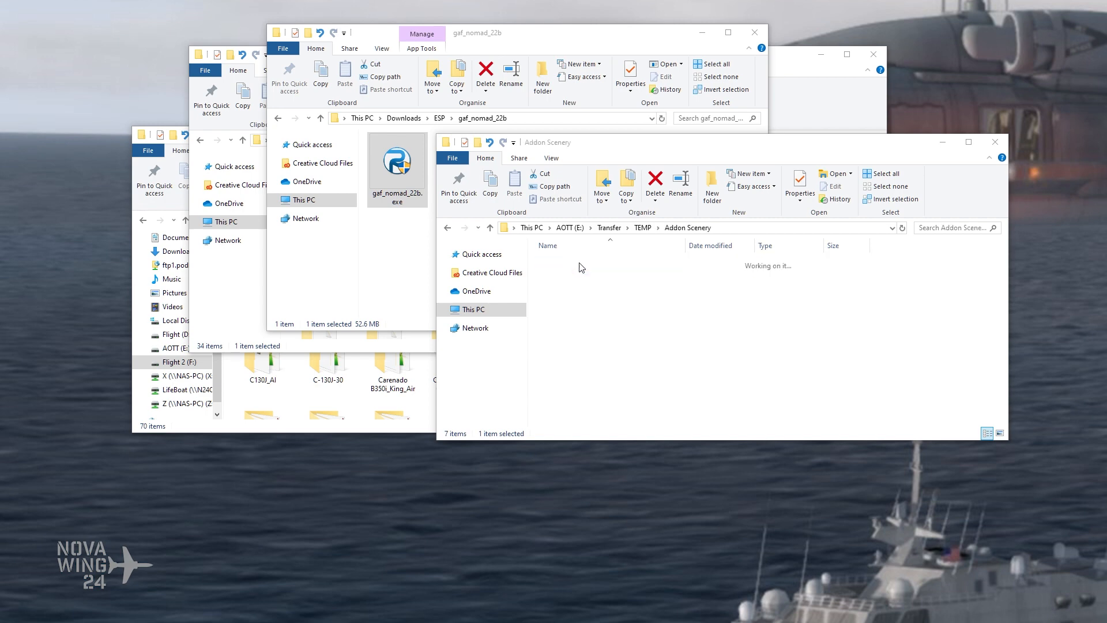
pyautogui.doubleClick(579, 277)
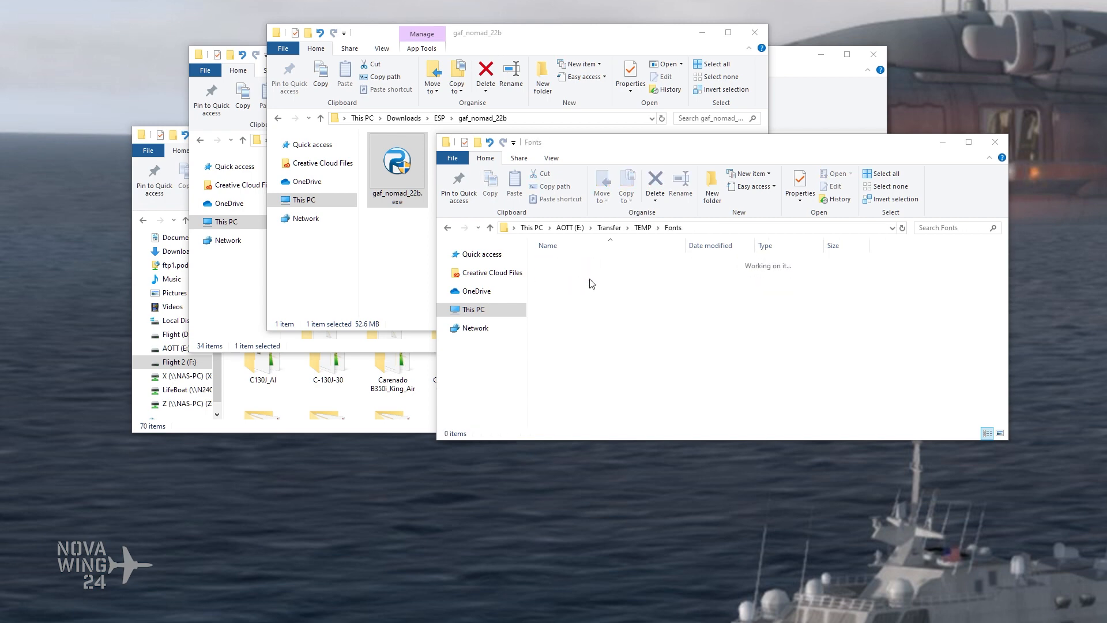
pyautogui.hotkey('alt', 'Left')
pyautogui.doubleClick(581, 293)
pyautogui.hotkey('alt', 'Left')
pyautogui.doubleClick(577, 305)
pyautogui.doubleClick(574, 263)
pyautogui.hotkey('alt', 'Left')
pyautogui.doubleClick(589, 325)
pyautogui.hotkey('alt', 'Left')
pyautogui.click(588, 312)
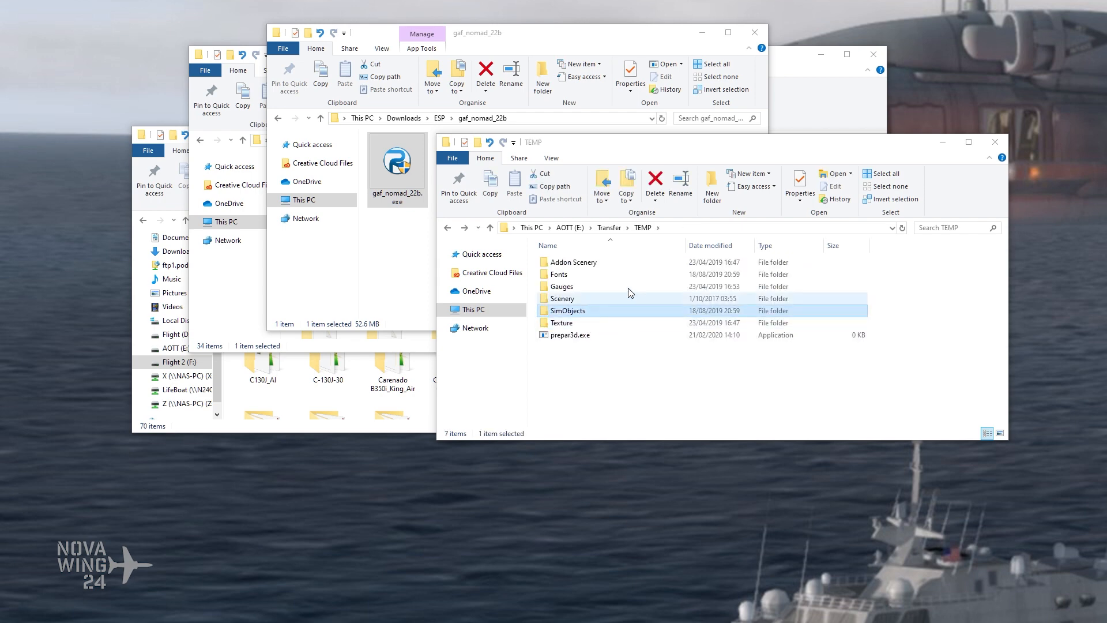
# Step: Check the Nomad 22B aircraft folder under TEMP\SimObjects\Airplanes and return to the Airplanes folder
pyautogui.doubleClick(587, 313)
pyautogui.doubleClick(578, 264)
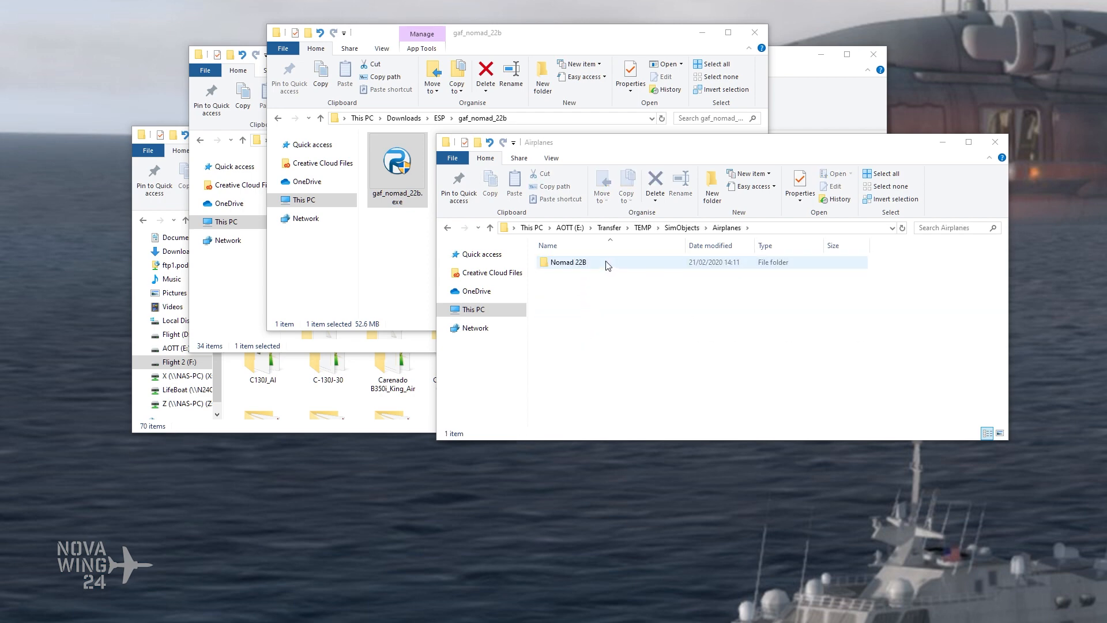
pyautogui.doubleClick(607, 264)
pyautogui.hotkey('alt', 'Left')
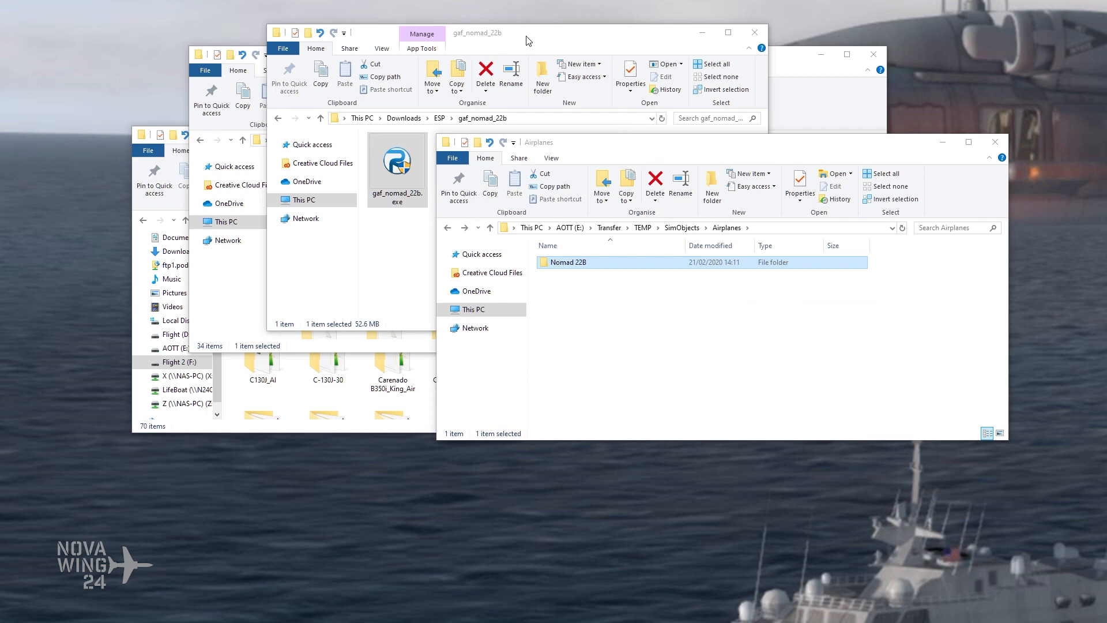
# Step: Find the Prepar3D v4 Add-ons folder in Documents and look through the add-on folders it contains
pyautogui.moveTo(534, 41); pyautogui.dragTo(559, 38)
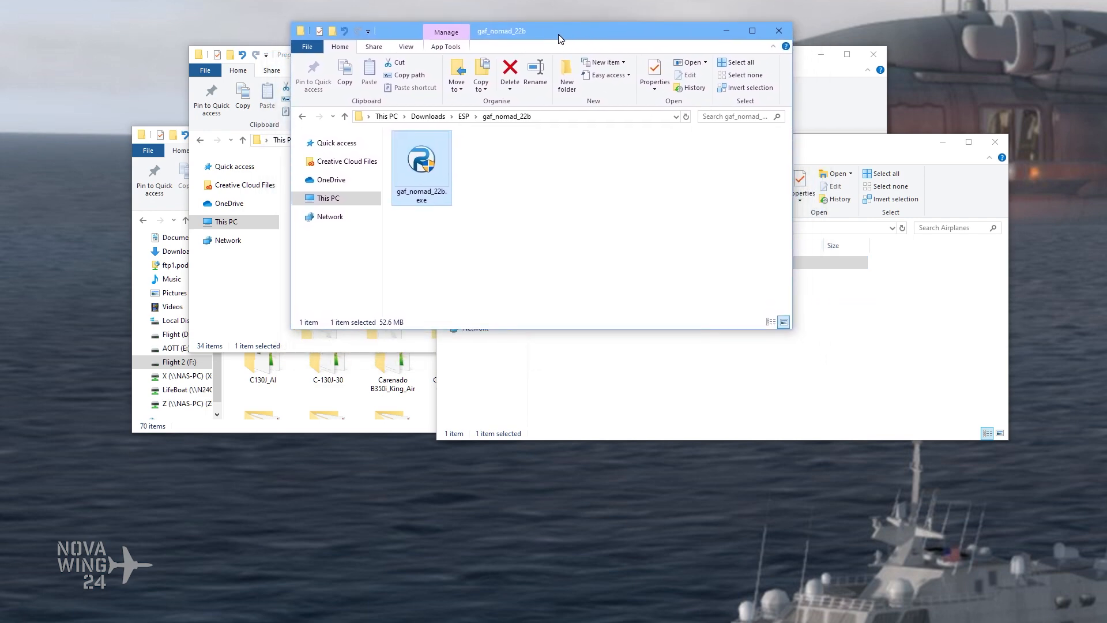
pyautogui.click(282, 55)
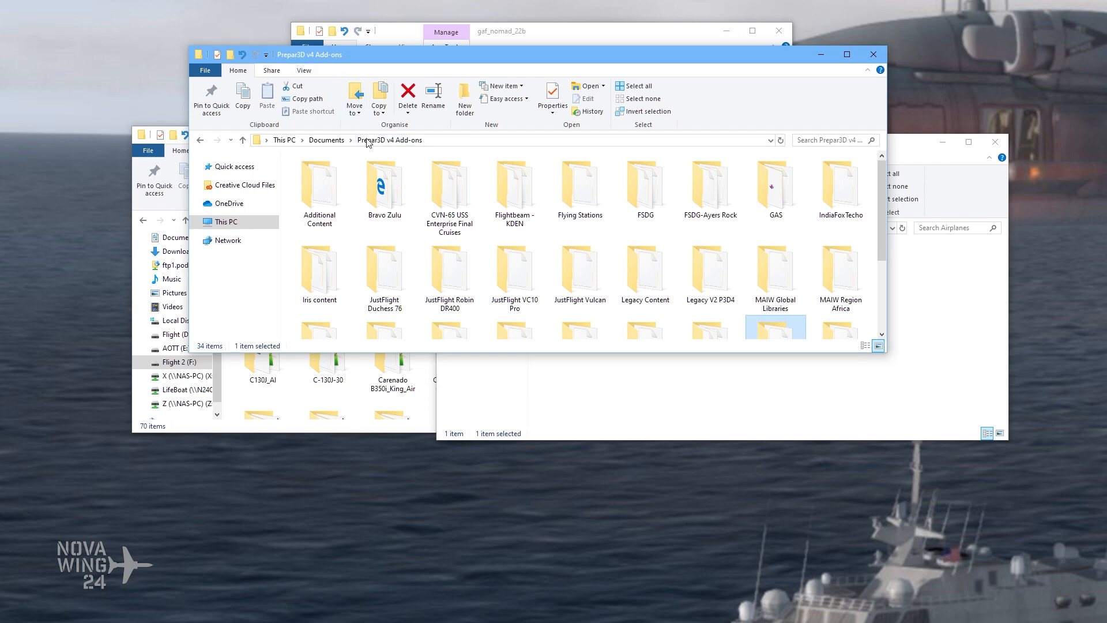
pyautogui.click(325, 140)
pyautogui.scroll(-3, 365, 254)
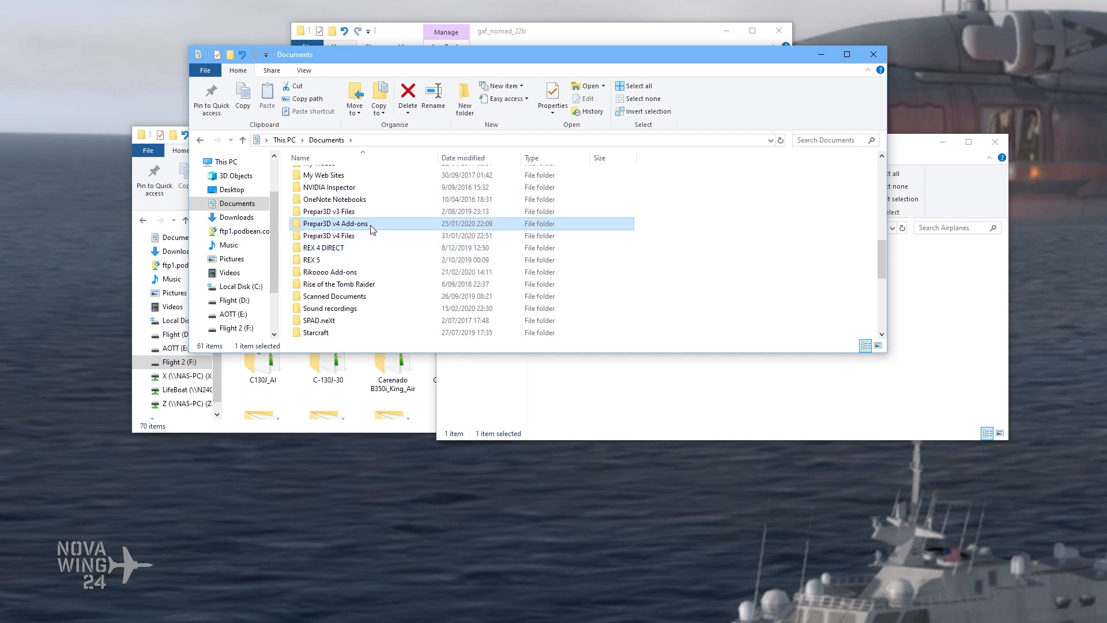
pyautogui.moveTo(371, 229)
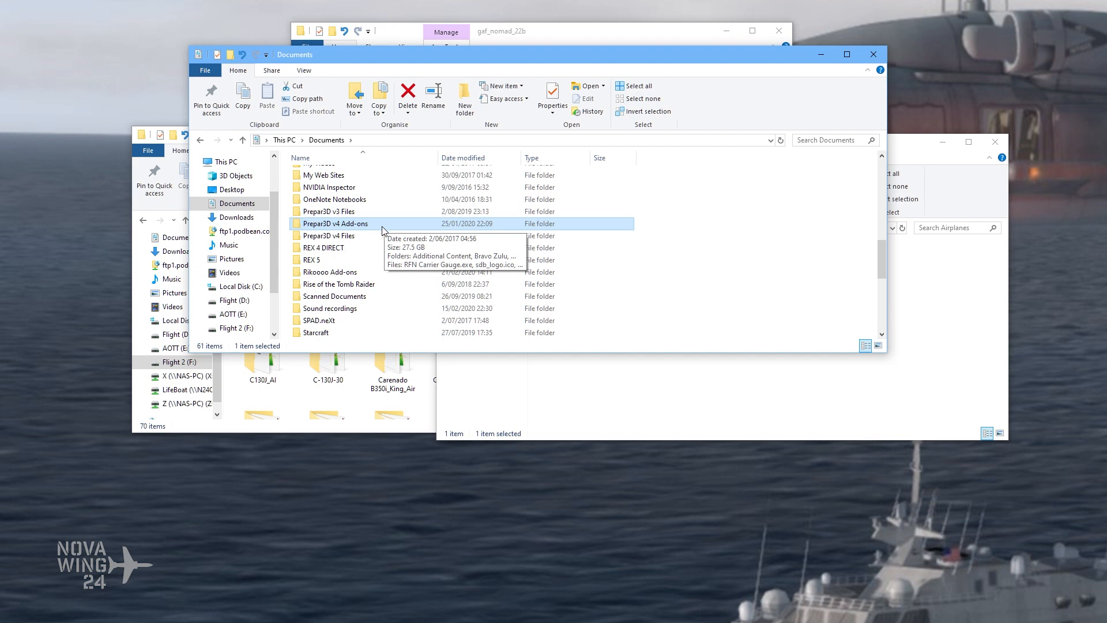
pyautogui.doubleClick(365, 225)
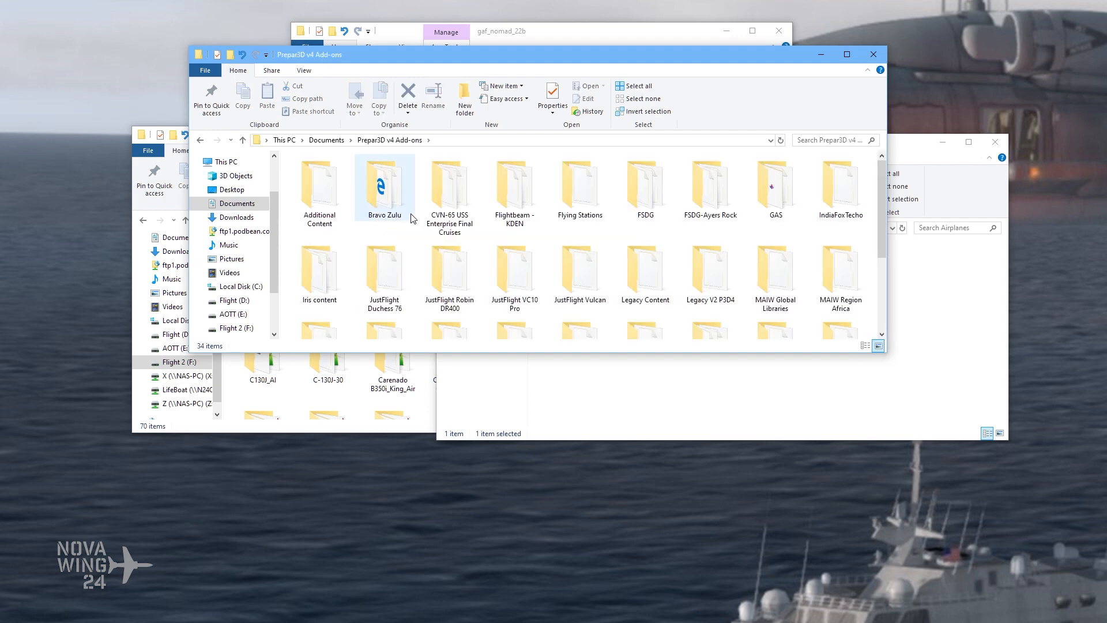
pyautogui.press('BackSpace')
pyautogui.scroll(-2, 385, 323)
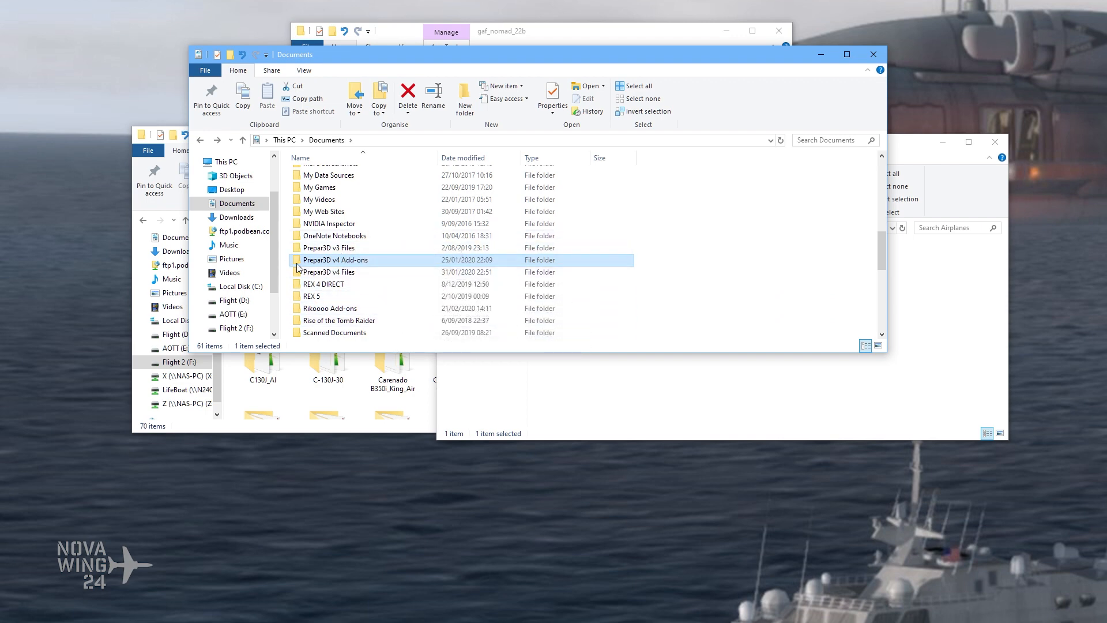
pyautogui.doubleClick(369, 261)
pyautogui.scroll(-3, 630, 254)
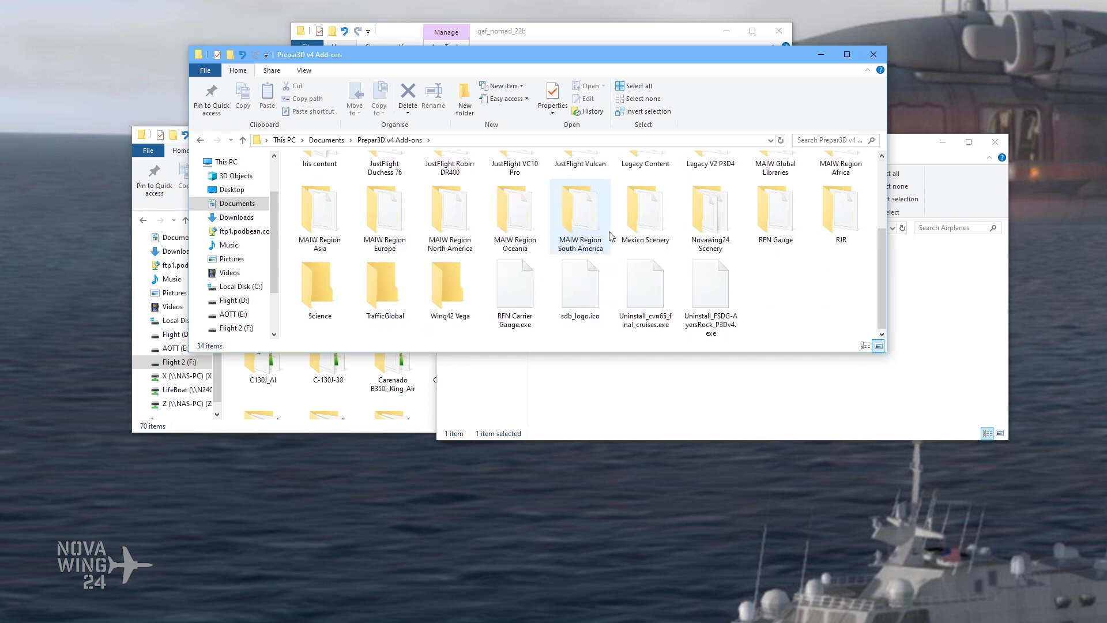
pyautogui.scroll(3, 634, 245)
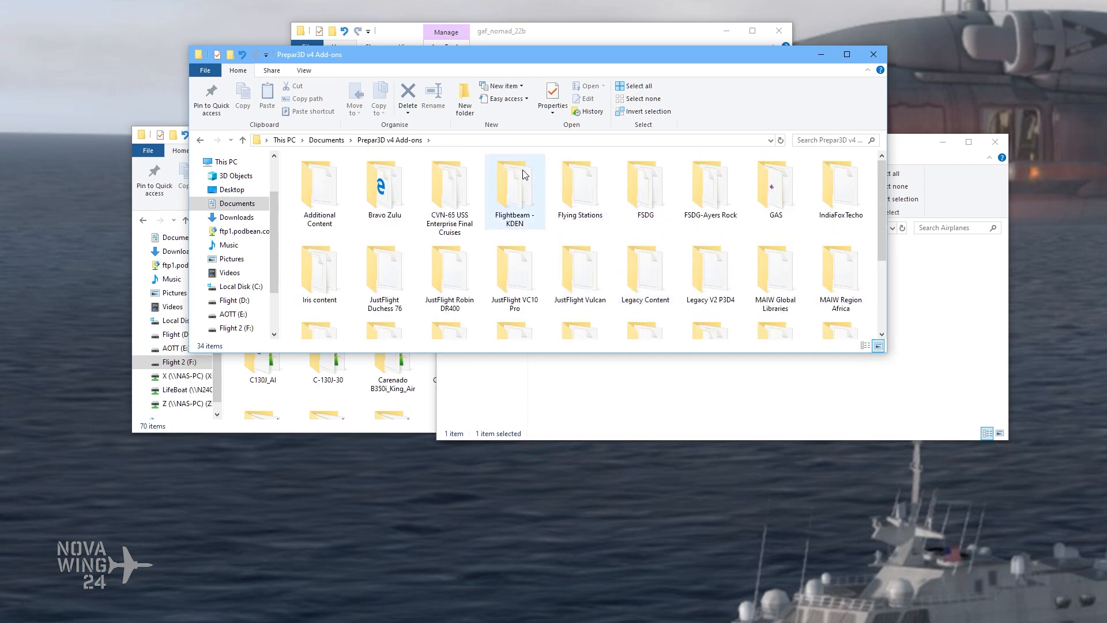
# Step: Create a folder named GAF Nomad in the Prepar3D v4 Add-ons folder
pyautogui.click(464, 98)
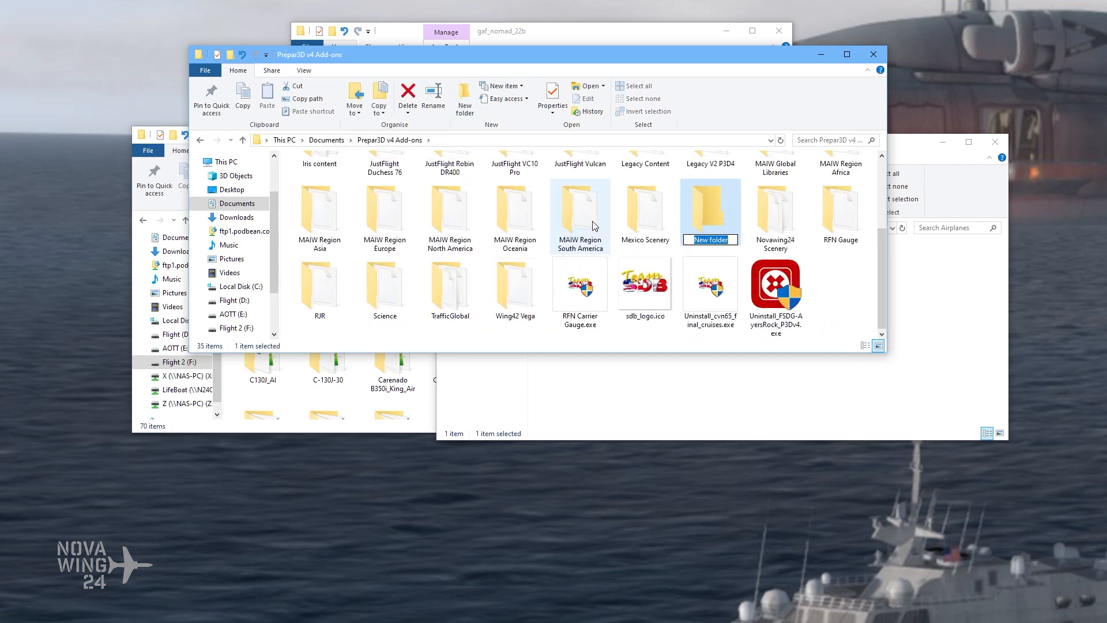
pyautogui.write('GAF Nomad')
pyautogui.press('Return')
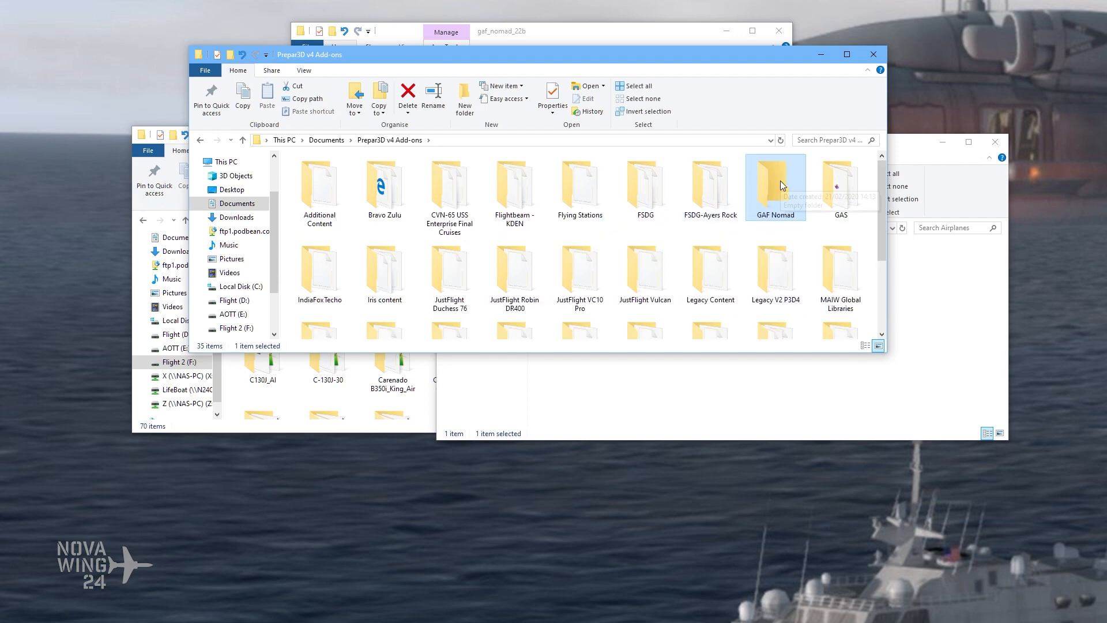
pyautogui.moveTo(742, 57); pyautogui.dragTo(713, 49)
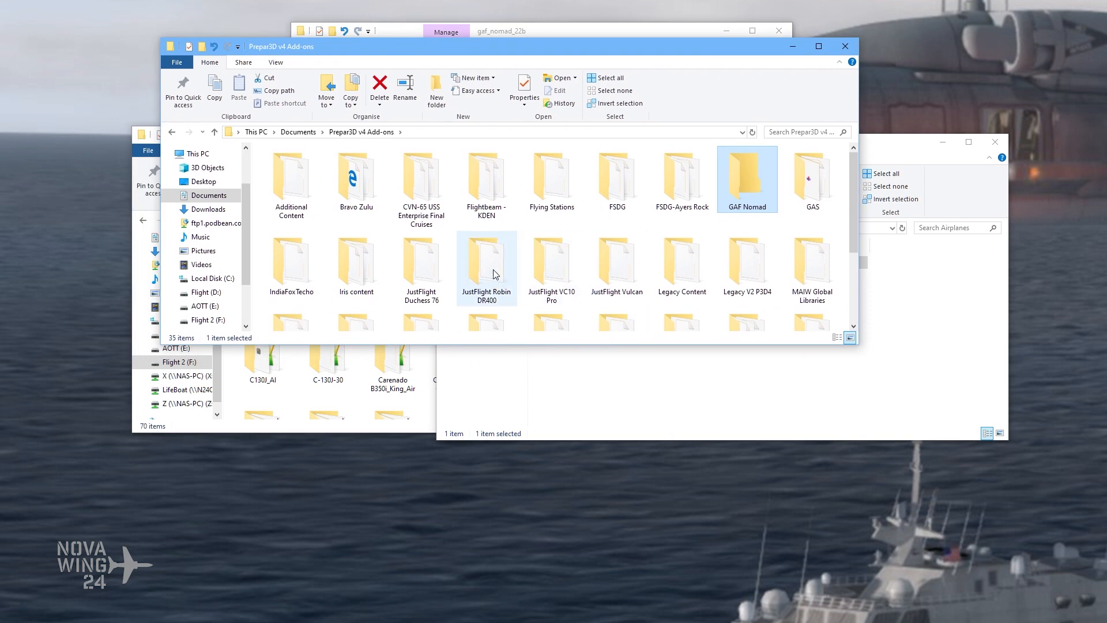
pyautogui.hotkey('ctrl', 'n')
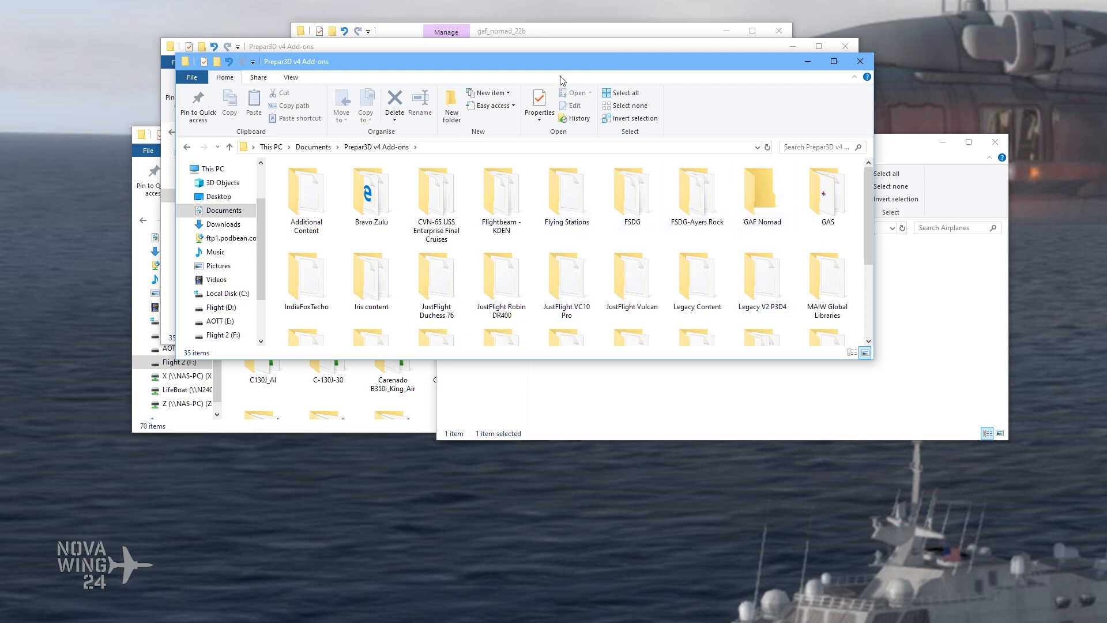
pyautogui.click(860, 61)
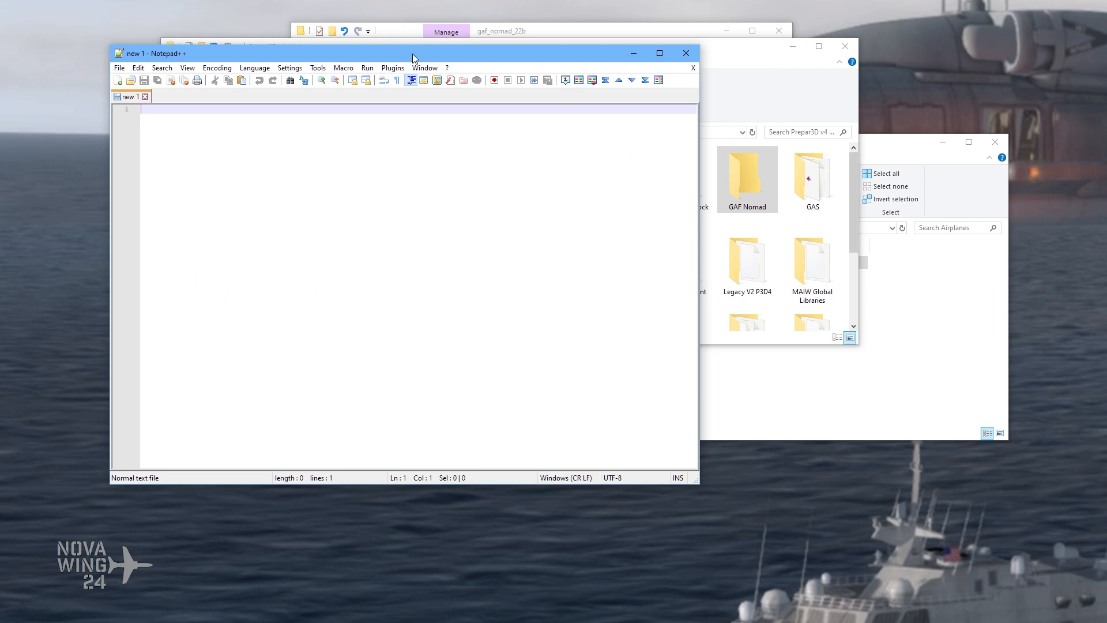
# Step: Open the add-on.xml file from the Legacy Content add-on folder in Notepad++
pyautogui.moveTo(418, 54); pyautogui.dragTo(313, 75)
pyautogui.click(732, 159)
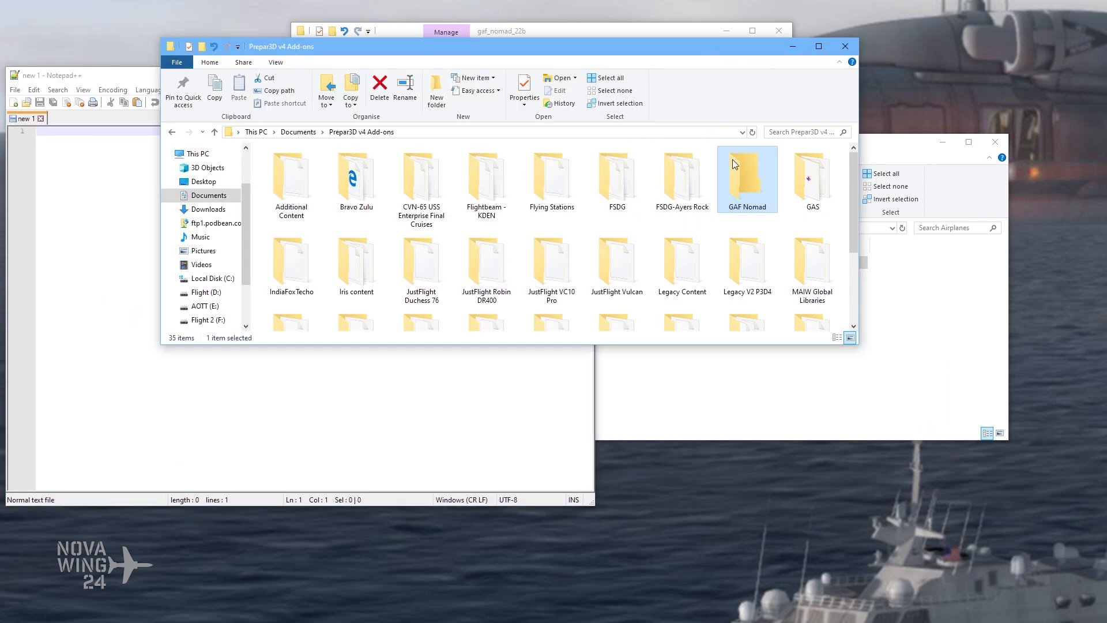
pyautogui.doubleClick(684, 266)
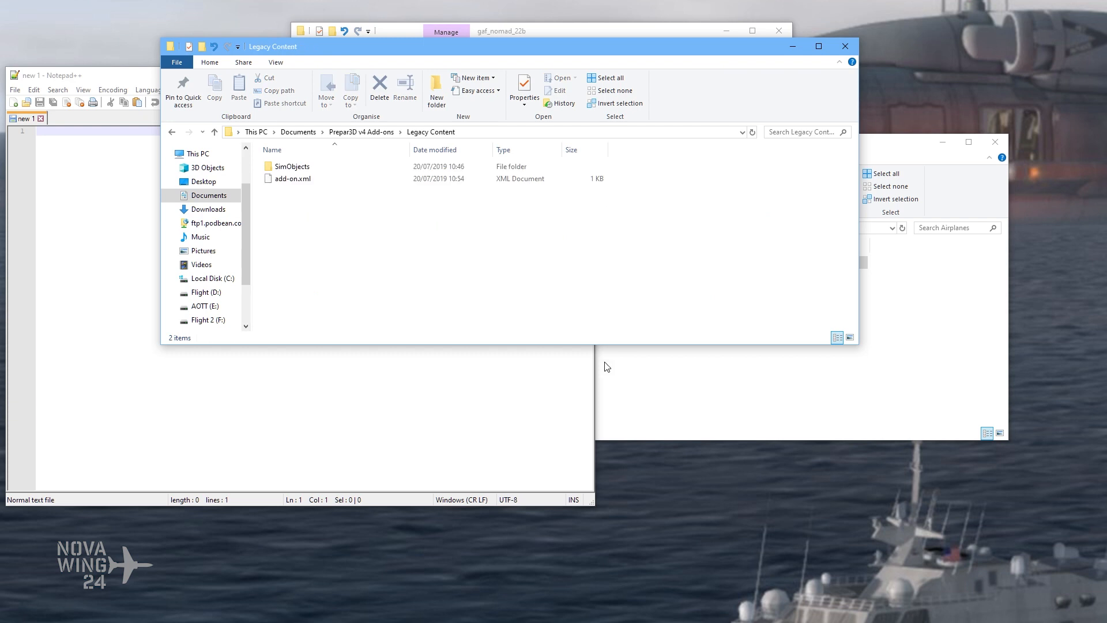
pyautogui.click(294, 181)
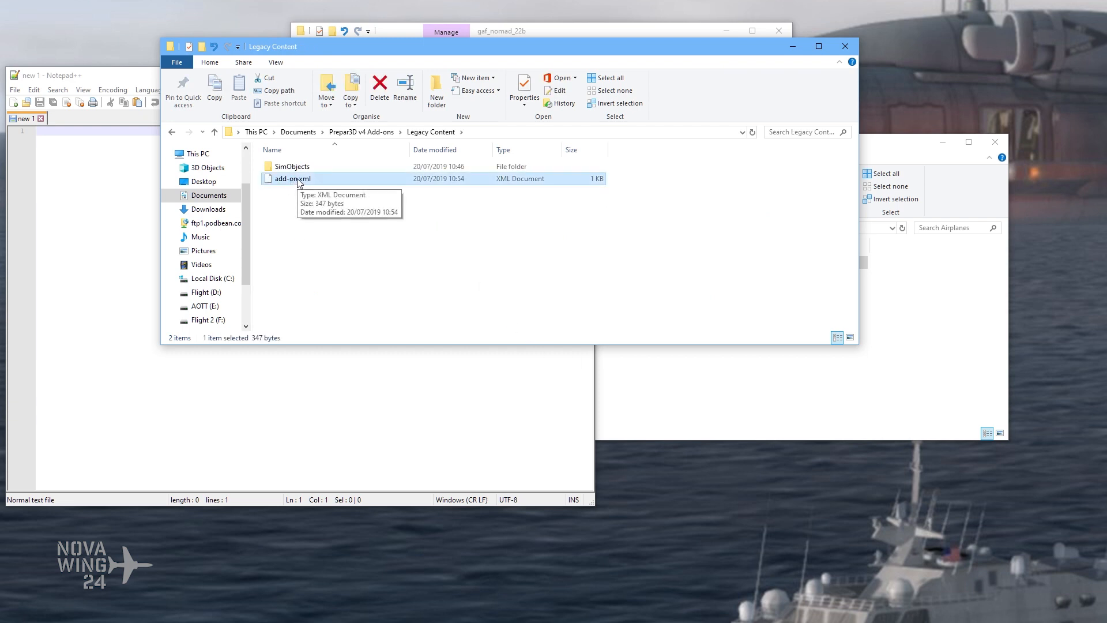
pyautogui.moveTo(297, 183); pyautogui.dragTo(61, 118)
pyautogui.moveTo(255, 76); pyautogui.dragTo(288, 78)
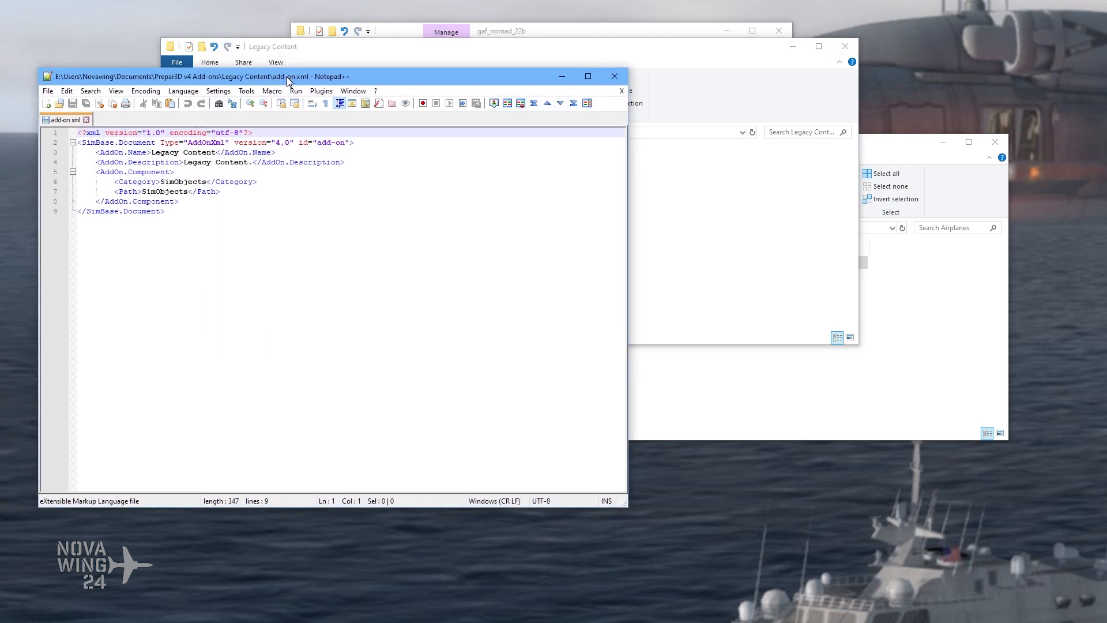
# Step: Create a folder named SimObjects inside the GAF Nomad folder in Prepar3D v4 Add-ons
pyautogui.click(739, 59)
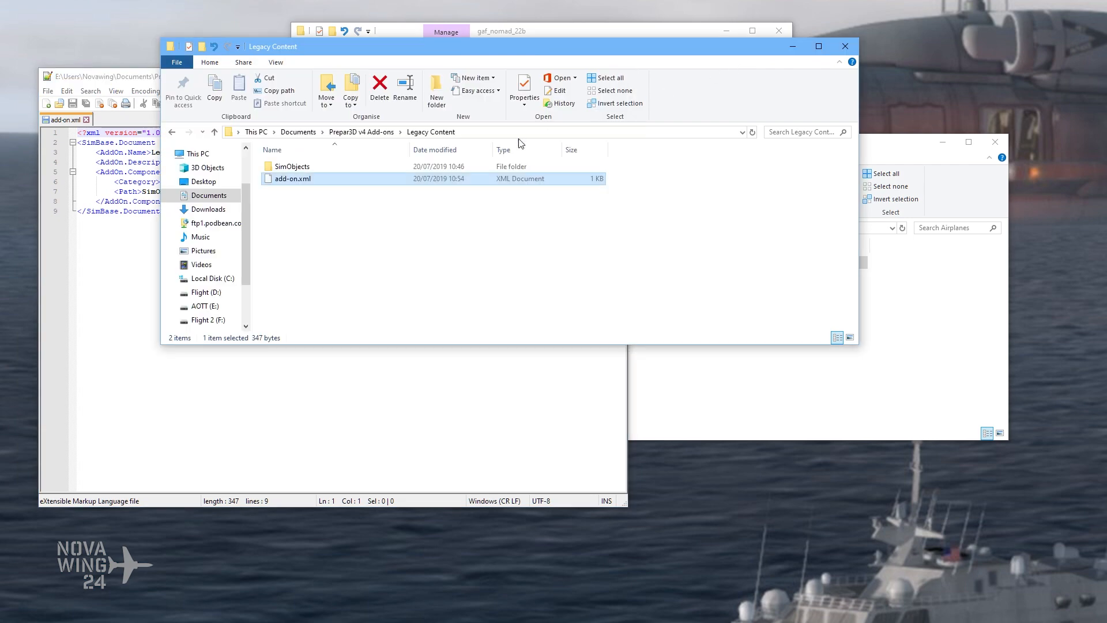
pyautogui.click(369, 132)
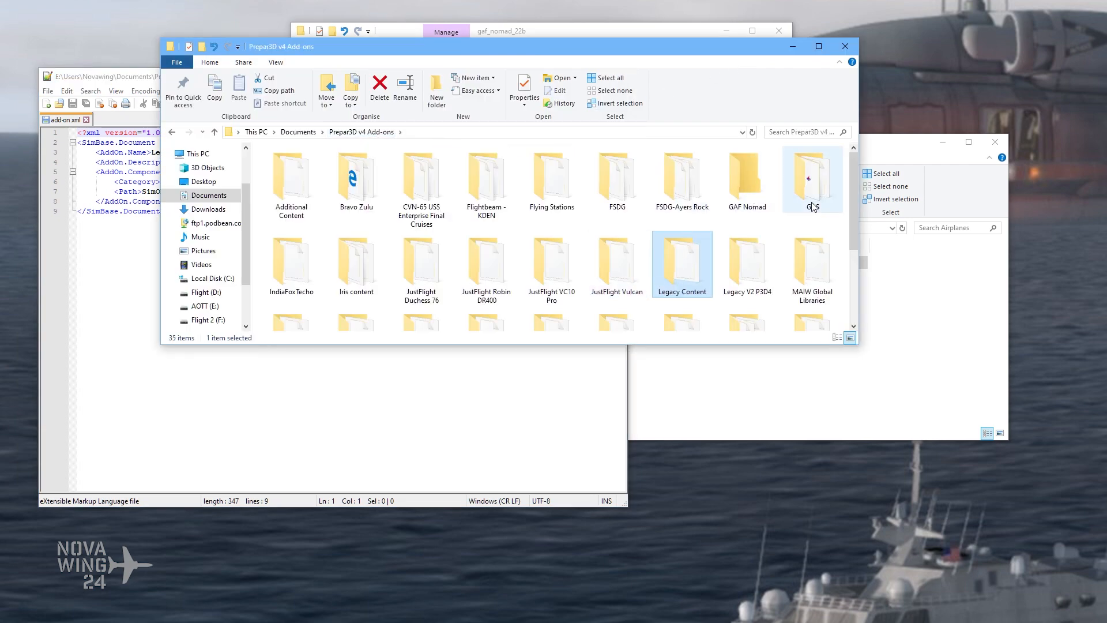
pyautogui.doubleClick(748, 185)
pyautogui.moveTo(485, 45); pyautogui.dragTo(522, 52)
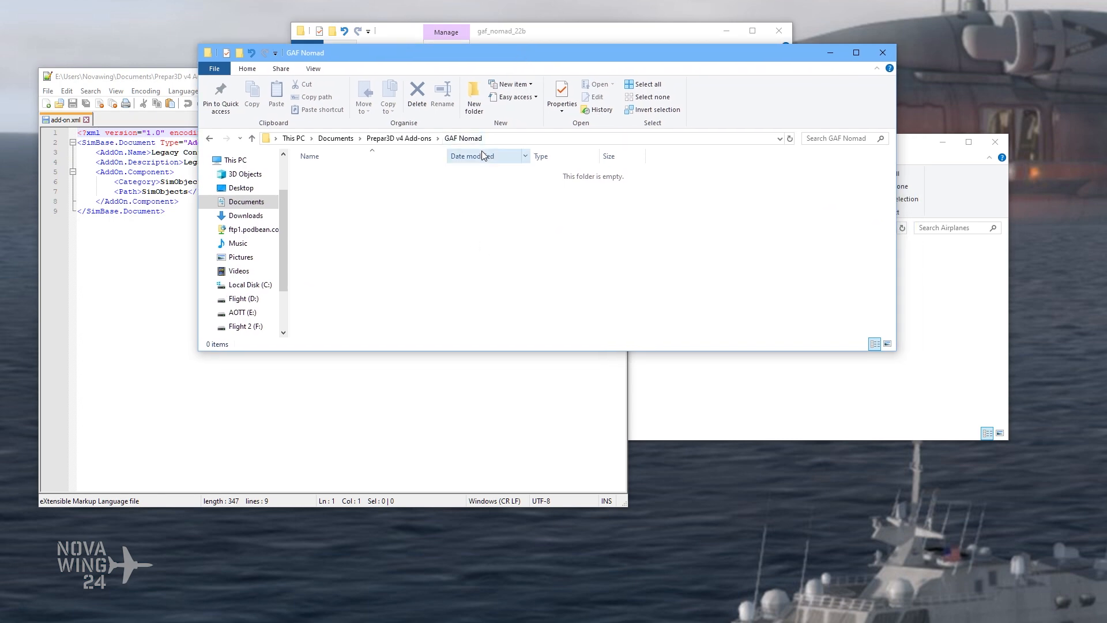
pyautogui.click(476, 92)
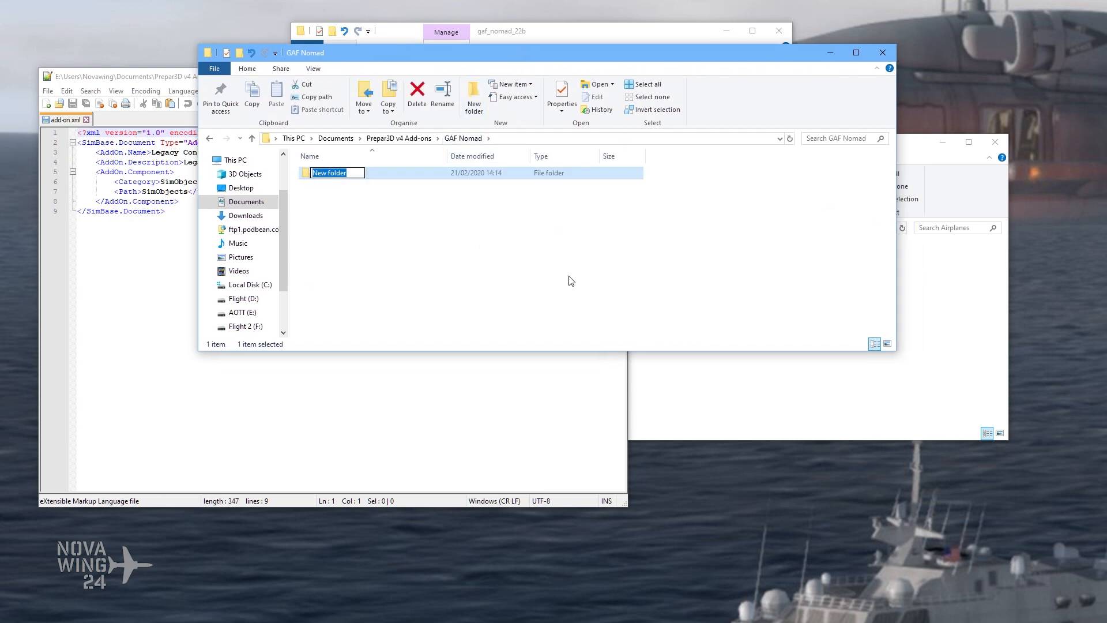
pyautogui.write('SimObjects')
pyautogui.press('Return')
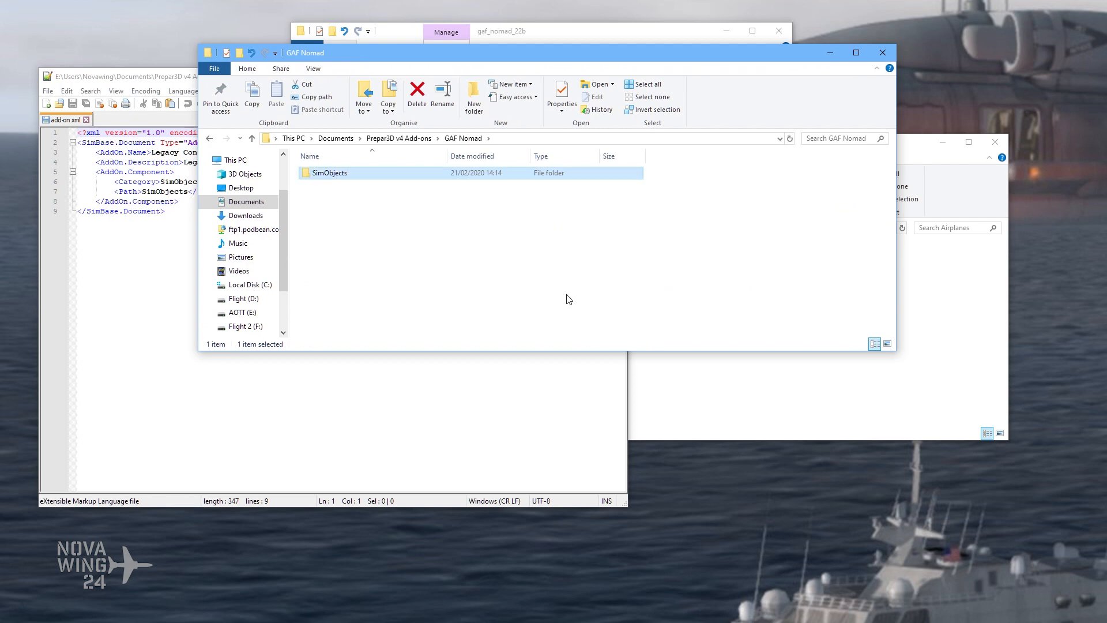
# Step: Copy the Nomad 22B folder from TEMP\SimObjects\Airplanes to the clipboard
pyautogui.click(775, 372)
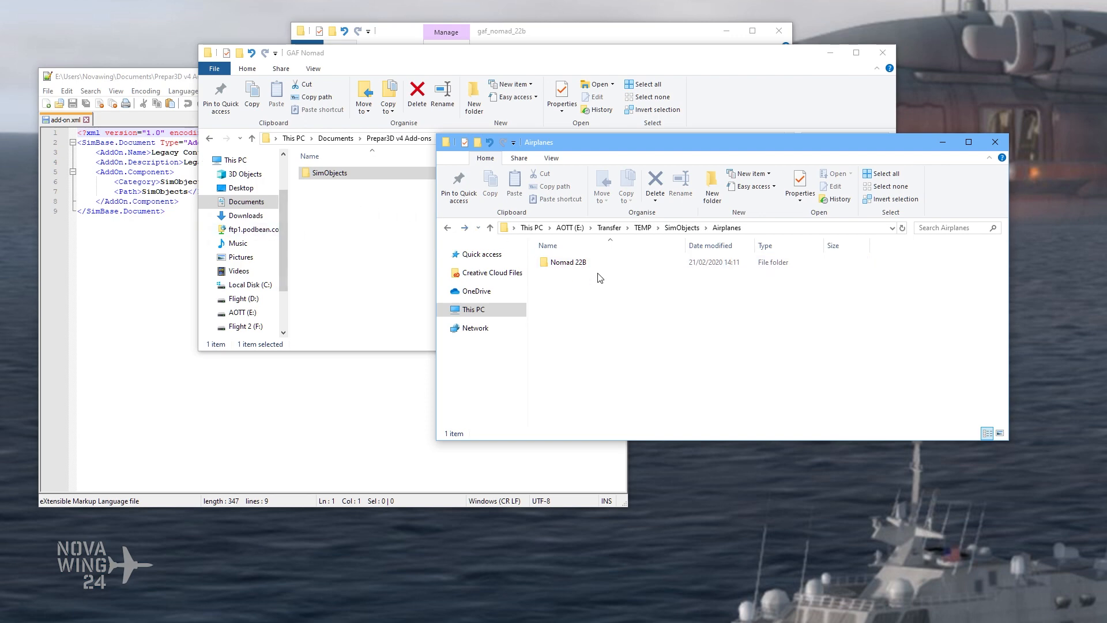
pyautogui.click(679, 228)
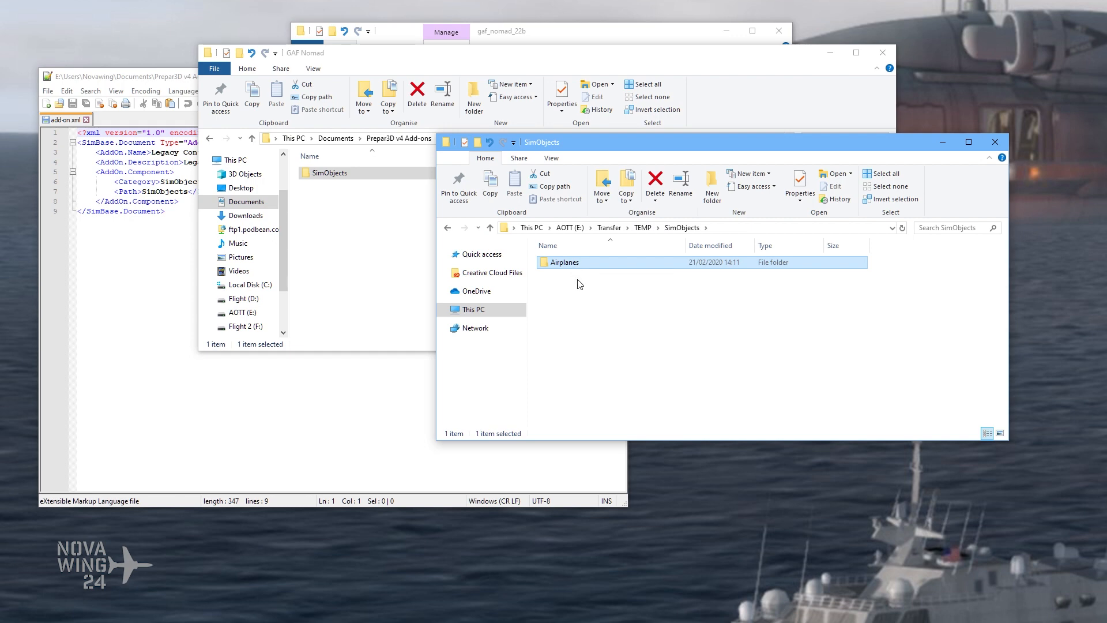
pyautogui.doubleClick(595, 262)
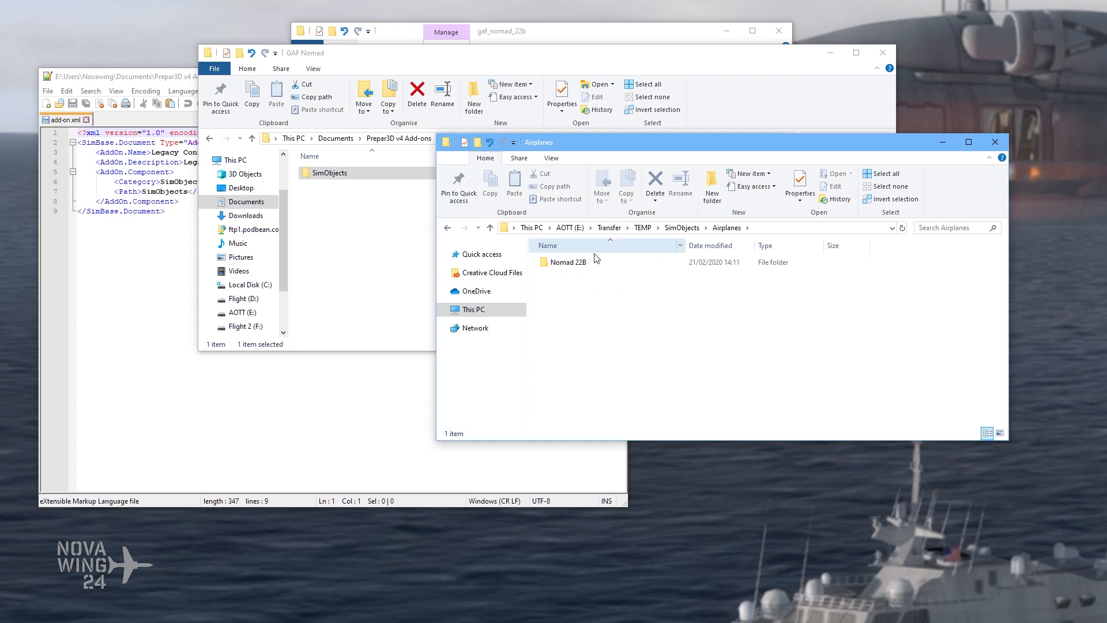
pyautogui.click(572, 262)
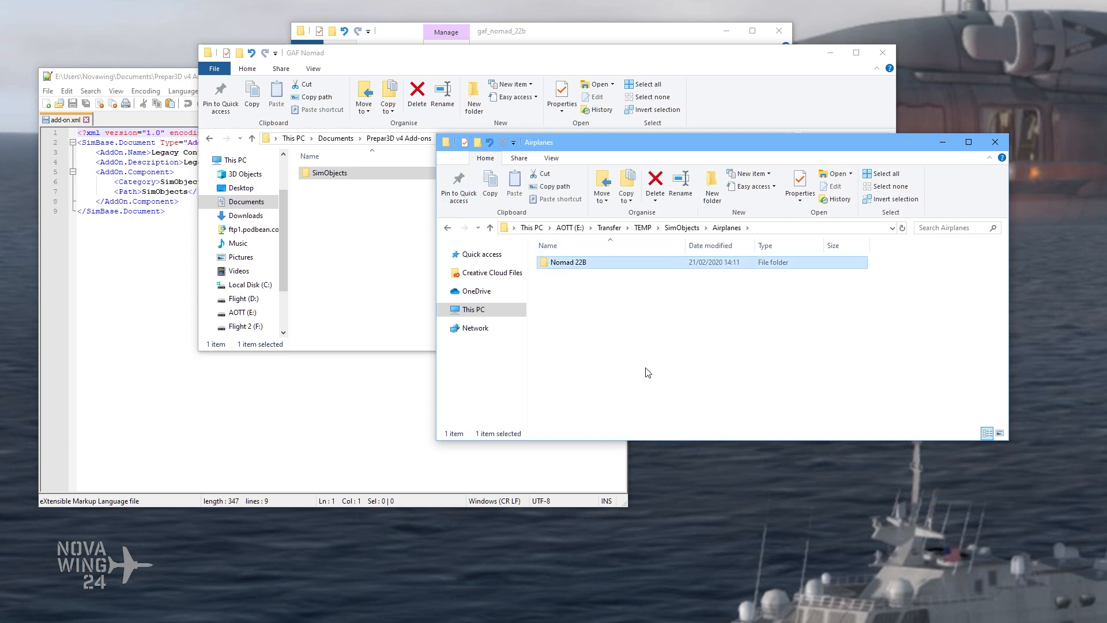
pyautogui.hotkey('ctrl', 'c')
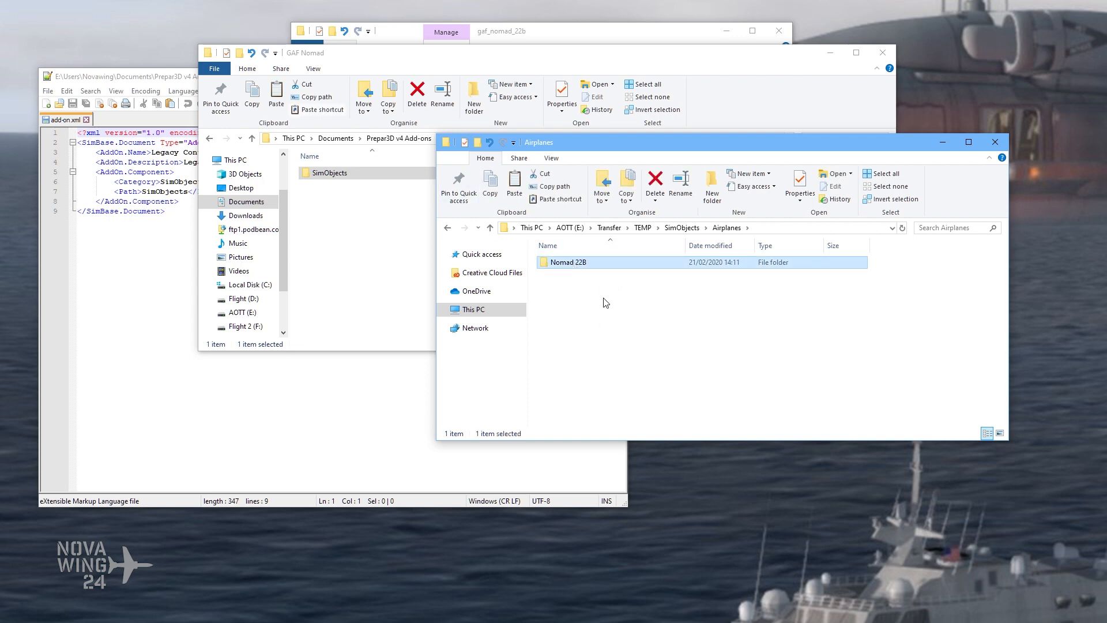
# Step: Copy the Nomad 22B folder from TEMP\SimObjects\Airplanes into the SimObjects folder inside GAF Nomad
pyautogui.rightClick(581, 267)
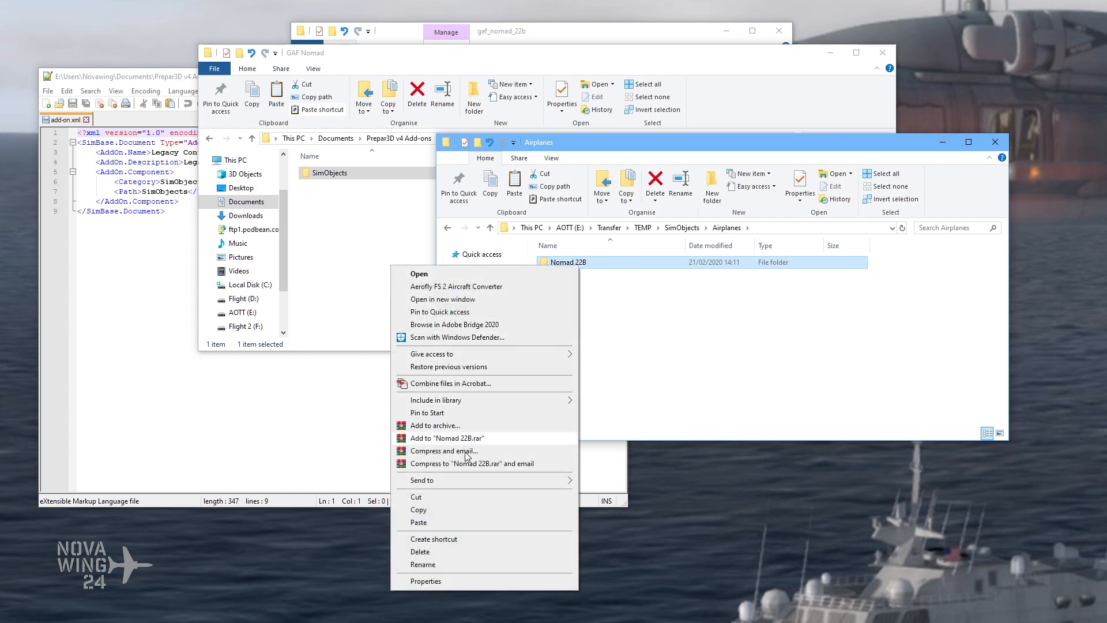
pyautogui.click(464, 509)
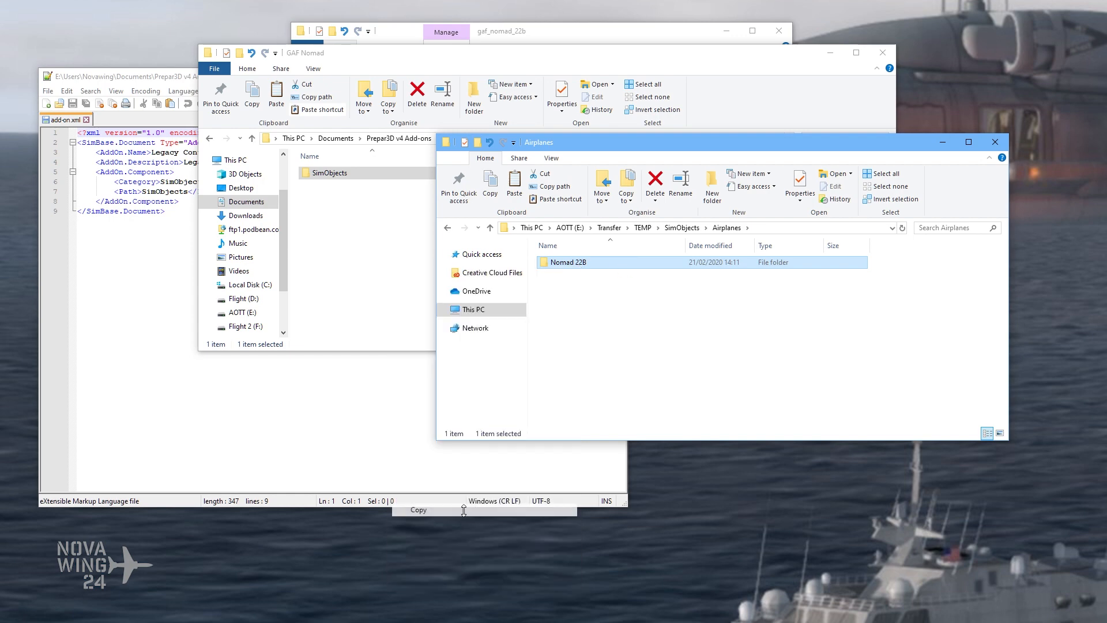
pyautogui.click(368, 208)
pyautogui.doubleClick(341, 173)
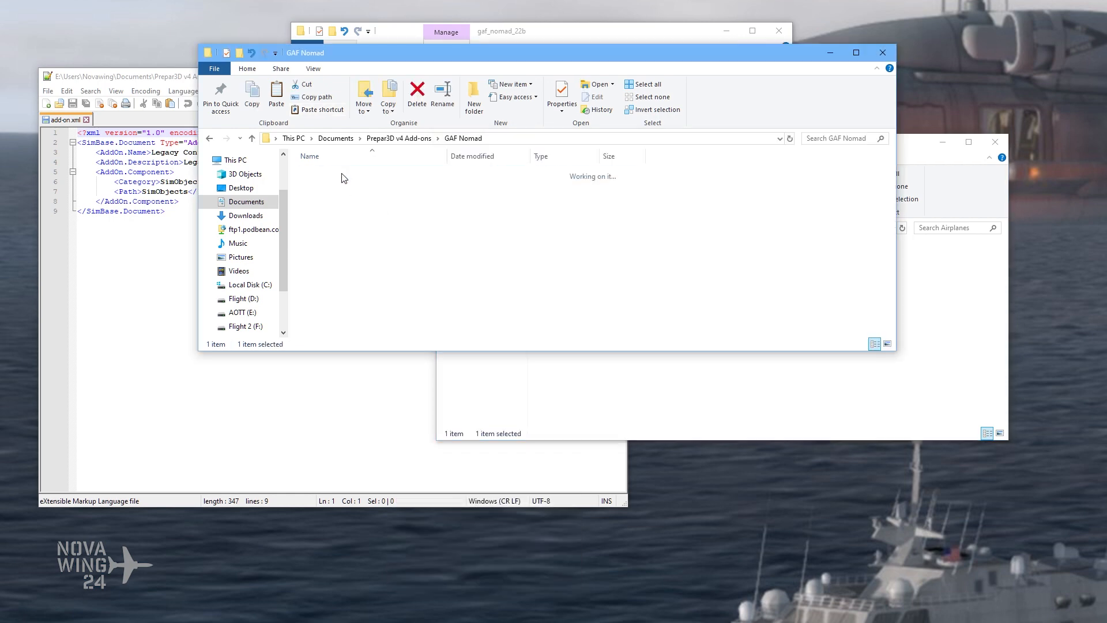
pyautogui.rightClick(358, 196)
pyautogui.click(306, 275)
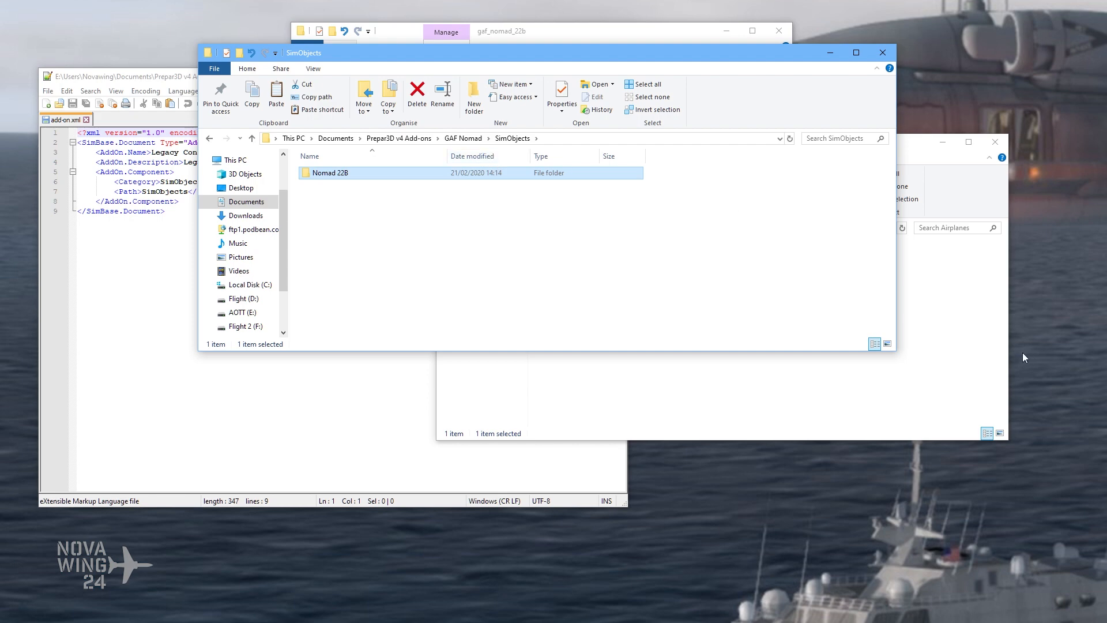
# Step: Switch to Windows Settings and search the installed apps list for "nom"
pyautogui.click(955, 363)
pyautogui.moveTo(701, 149); pyautogui.dragTo(728, 147)
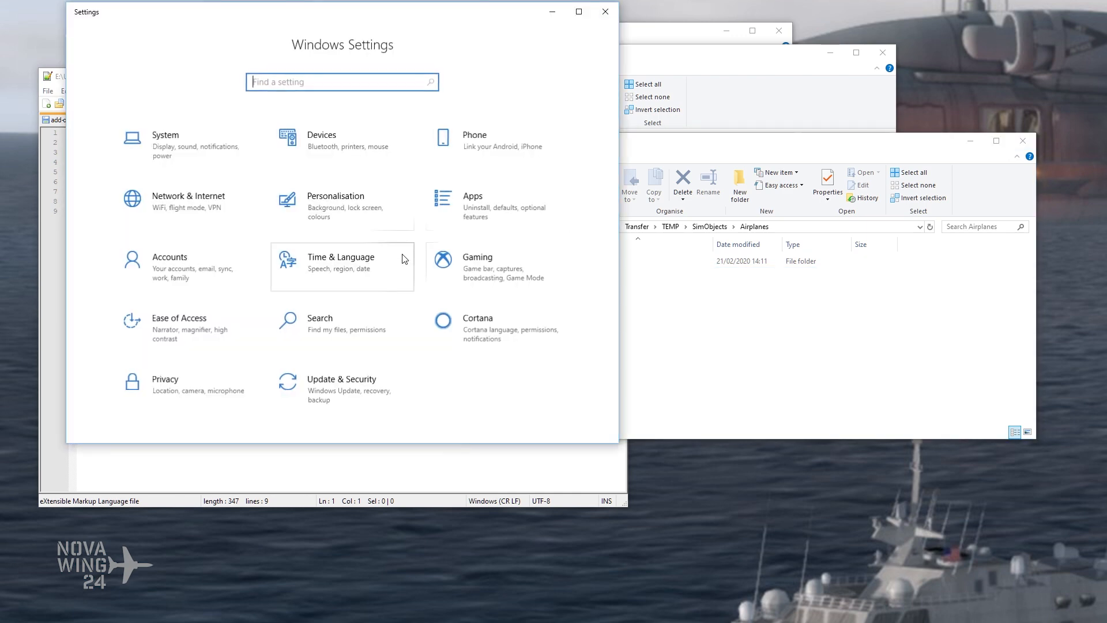
pyautogui.click(483, 203)
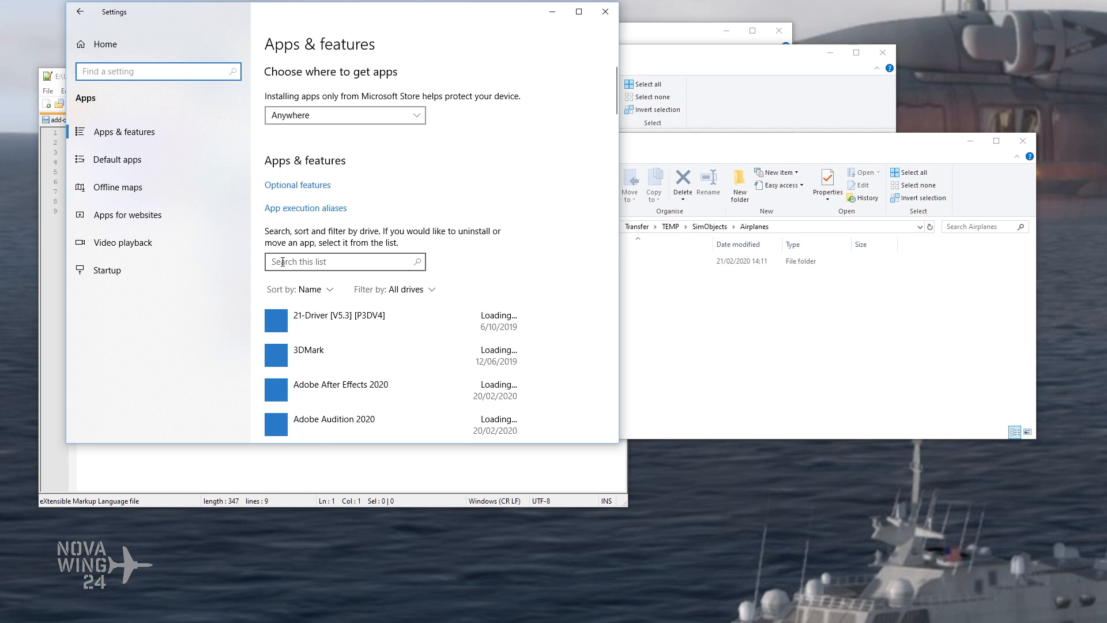
pyautogui.click(284, 261)
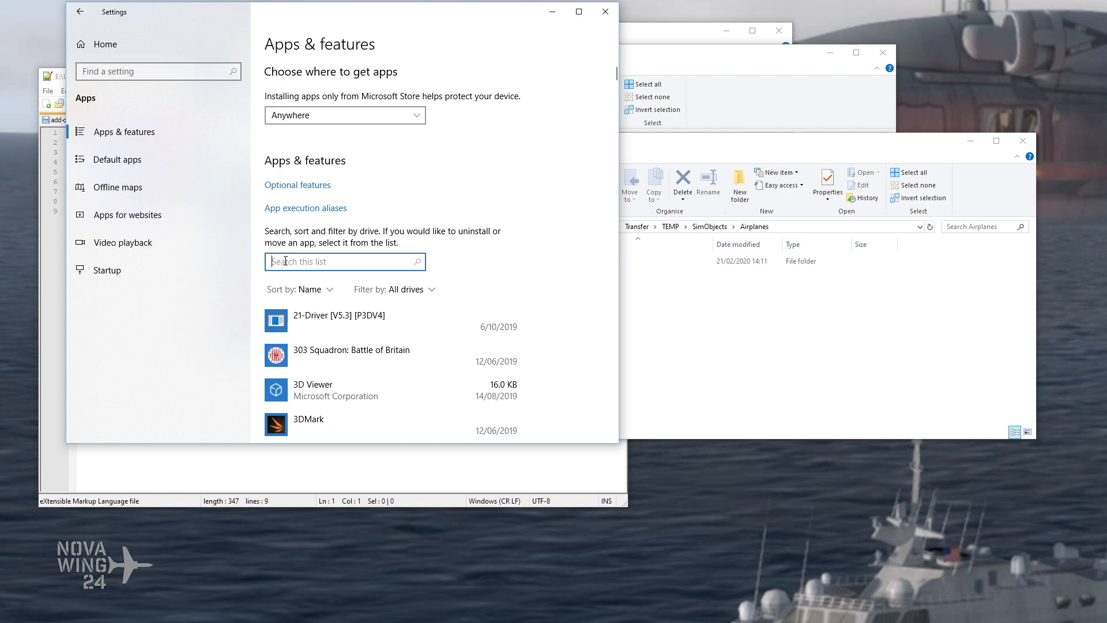
pyautogui.write('nom')
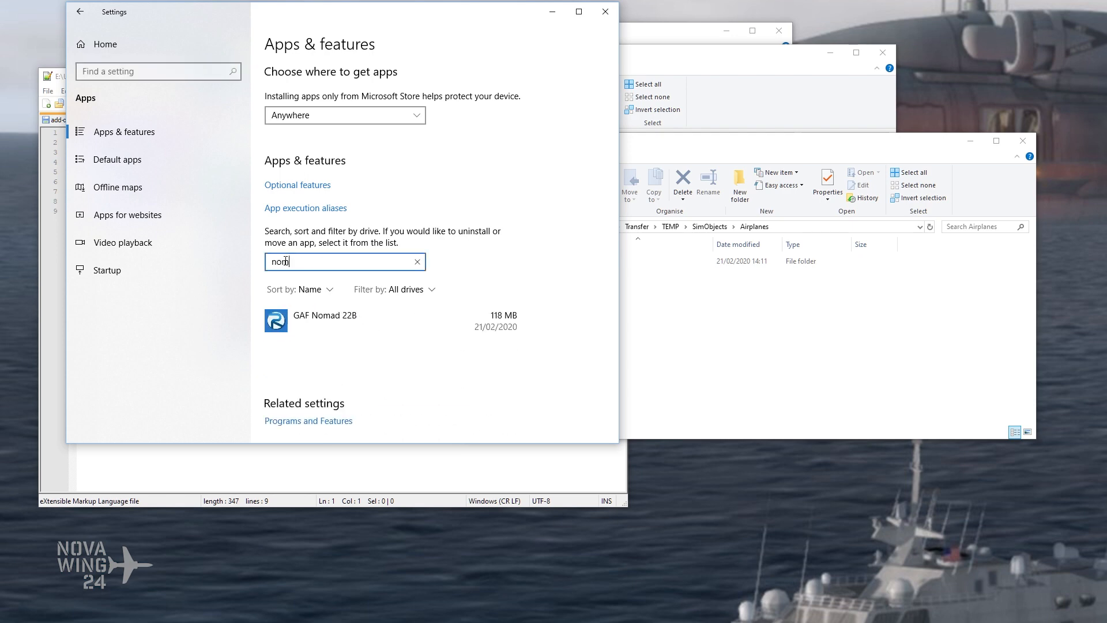
# Step: Uninstall the GAF Nomad 22B app from the computer, confirming its removal
pyautogui.click(363, 317)
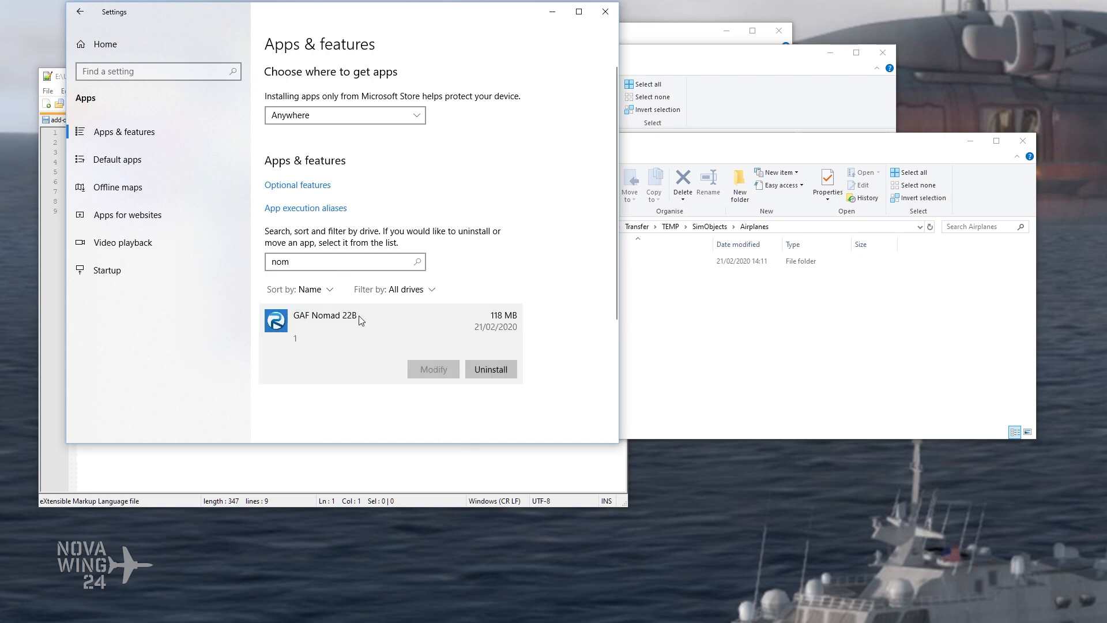
pyautogui.click(485, 370)
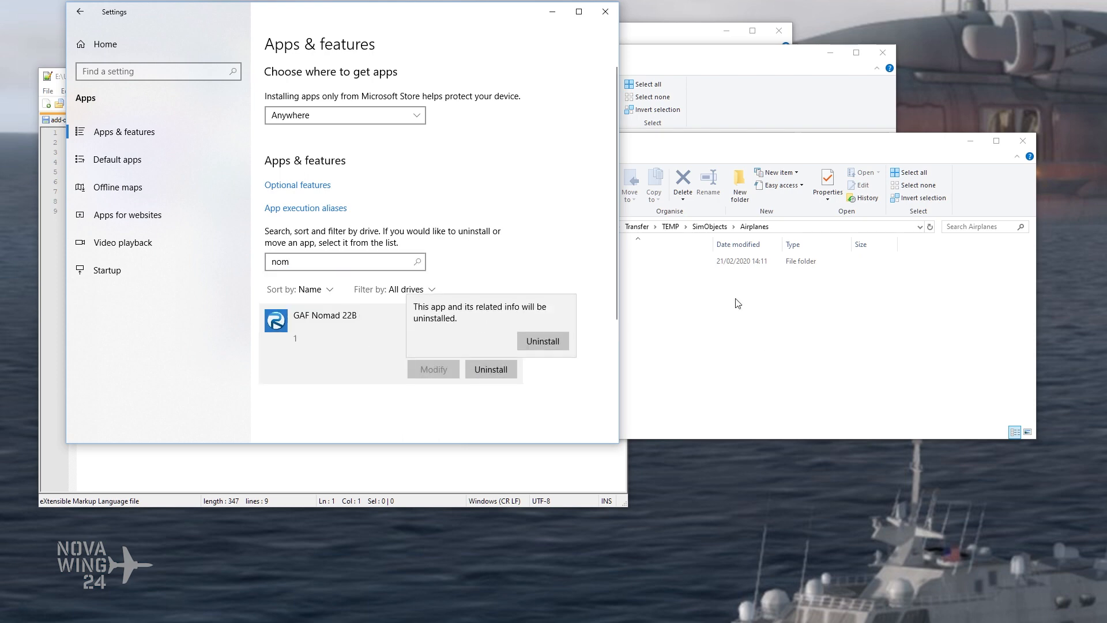
pyautogui.click(612, 339)
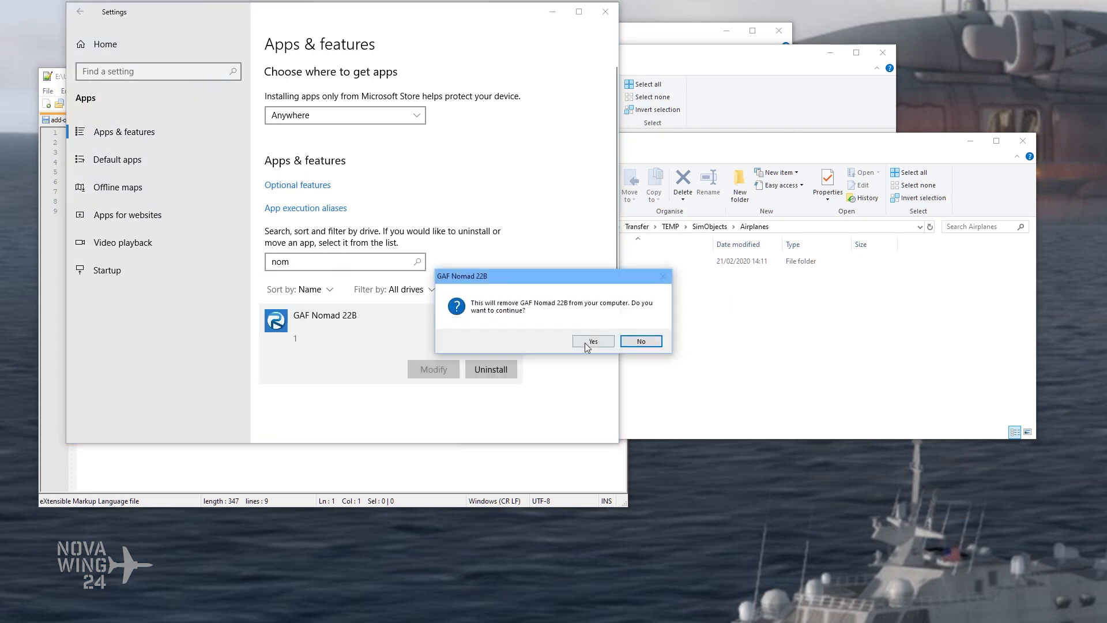
pyautogui.click(594, 341)
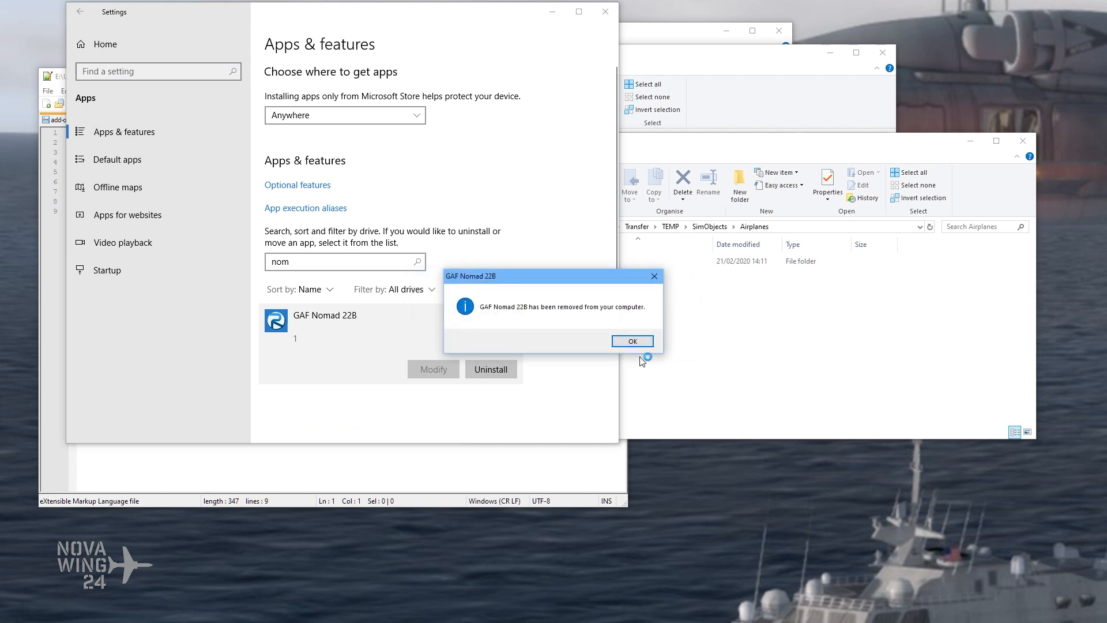
pyautogui.click(640, 341)
# Step: Close Windows Settings and clear the TEMP\SimObjects folder window off the desktop
pyautogui.click(687, 248)
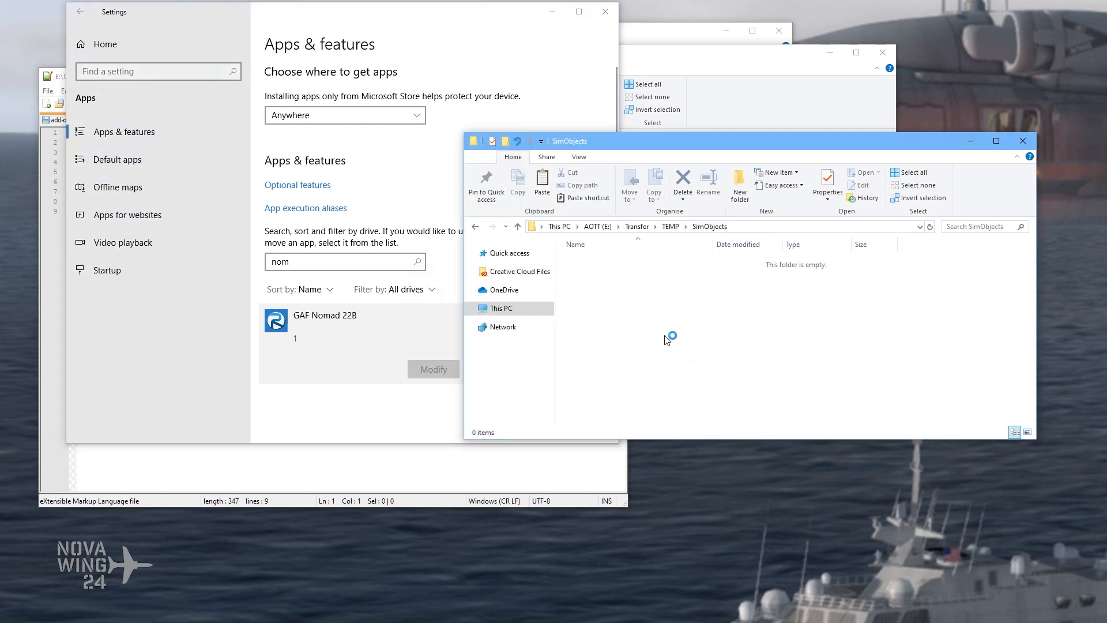
pyautogui.click(605, 12)
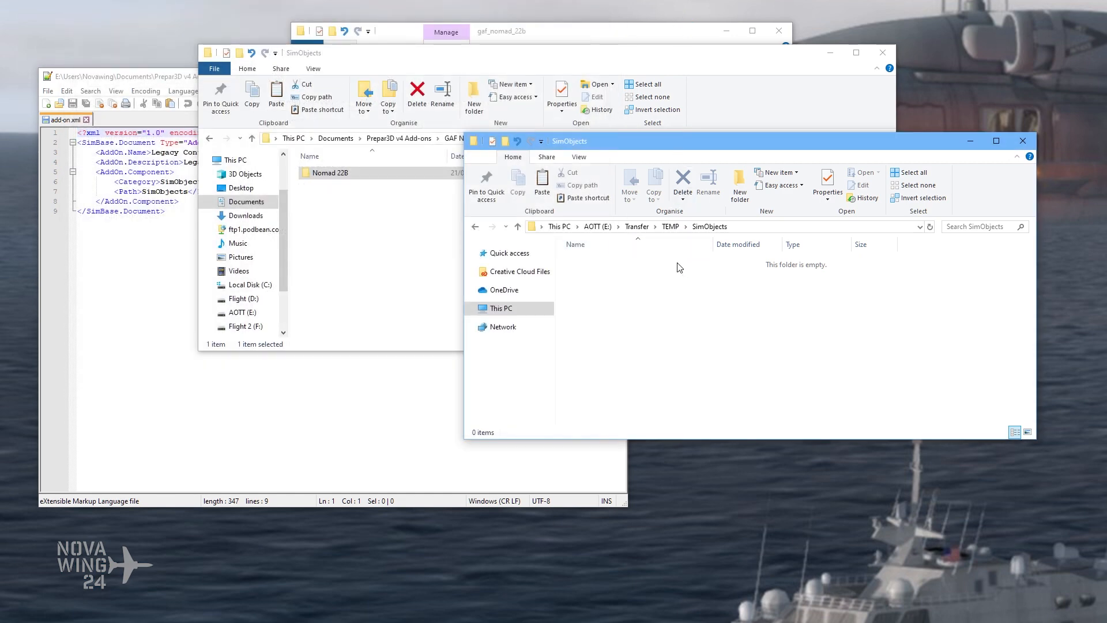
pyautogui.click(380, 251)
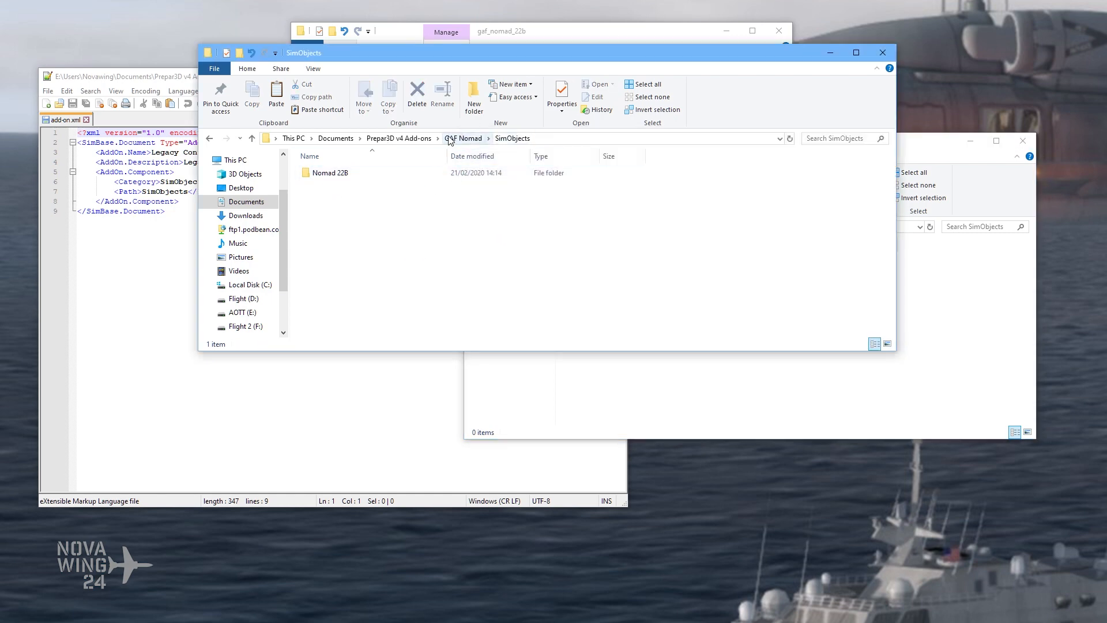
pyautogui.click(1024, 144)
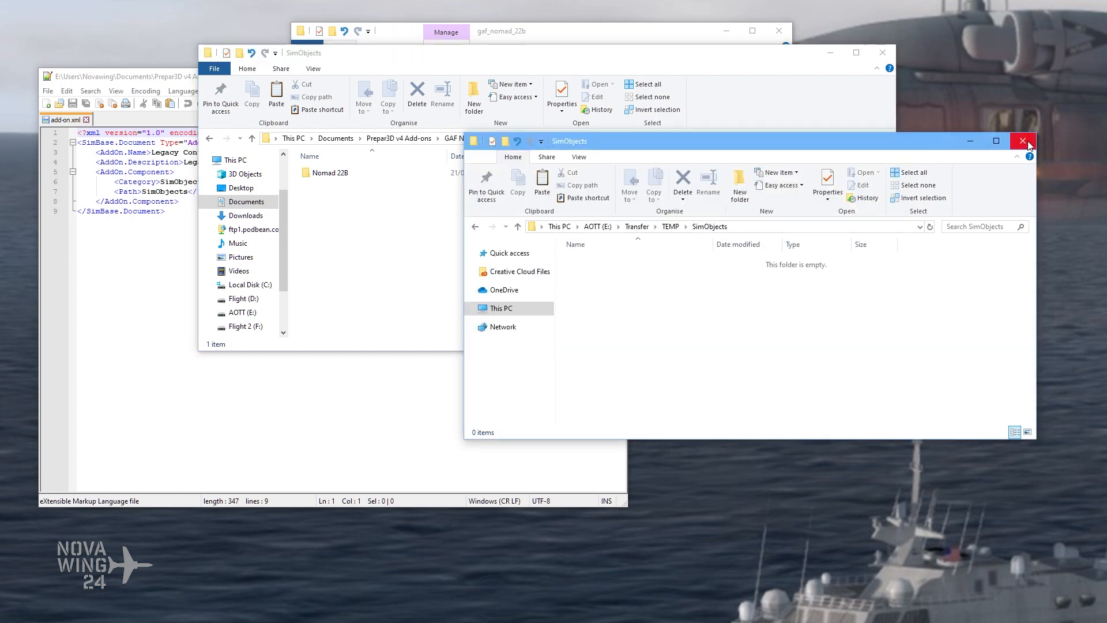
pyautogui.click(974, 141)
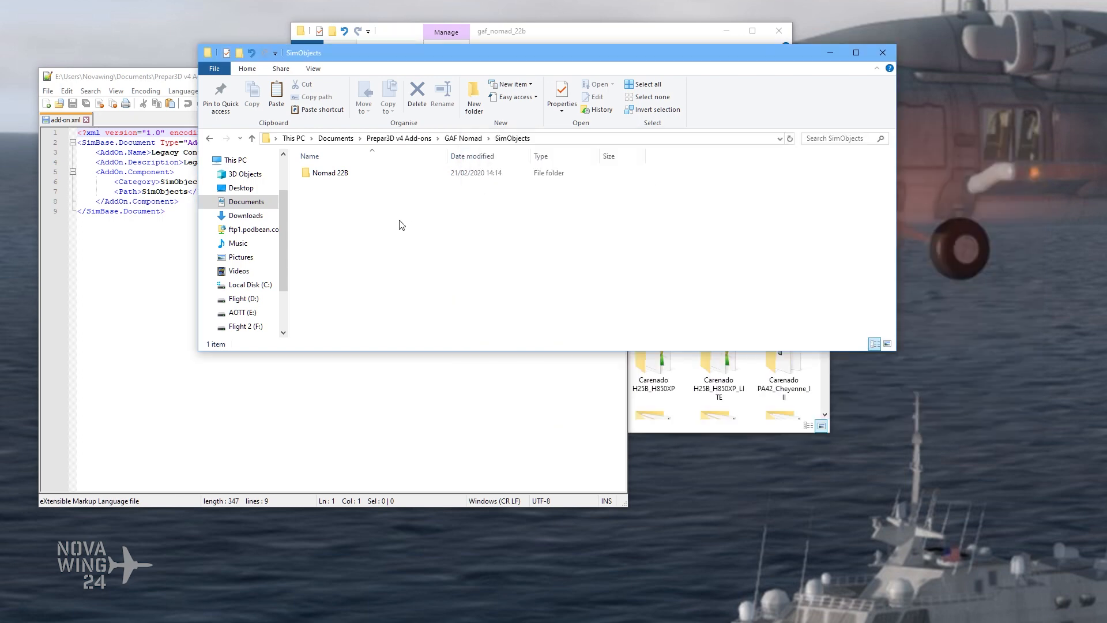
# Step: Create a text document in the GAF Nomad add-on folder and name it add-on.xml, accepting the extension change
pyautogui.click(463, 139)
pyautogui.moveTo(450, 52); pyautogui.dragTo(600, 53)
pyautogui.rightClick(502, 201)
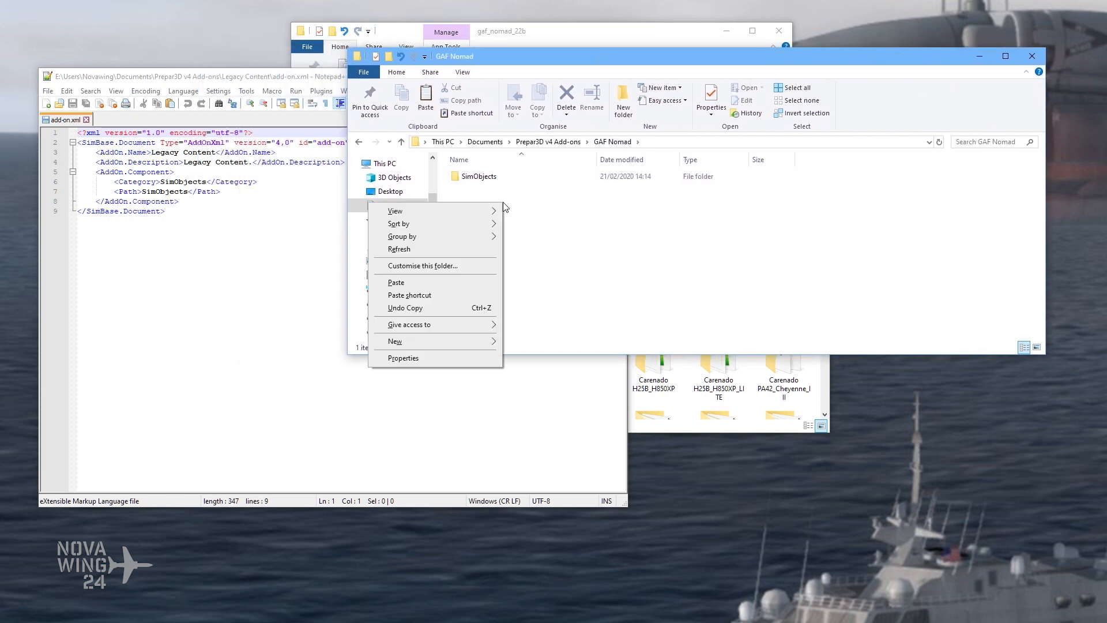
pyautogui.moveTo(447, 342)
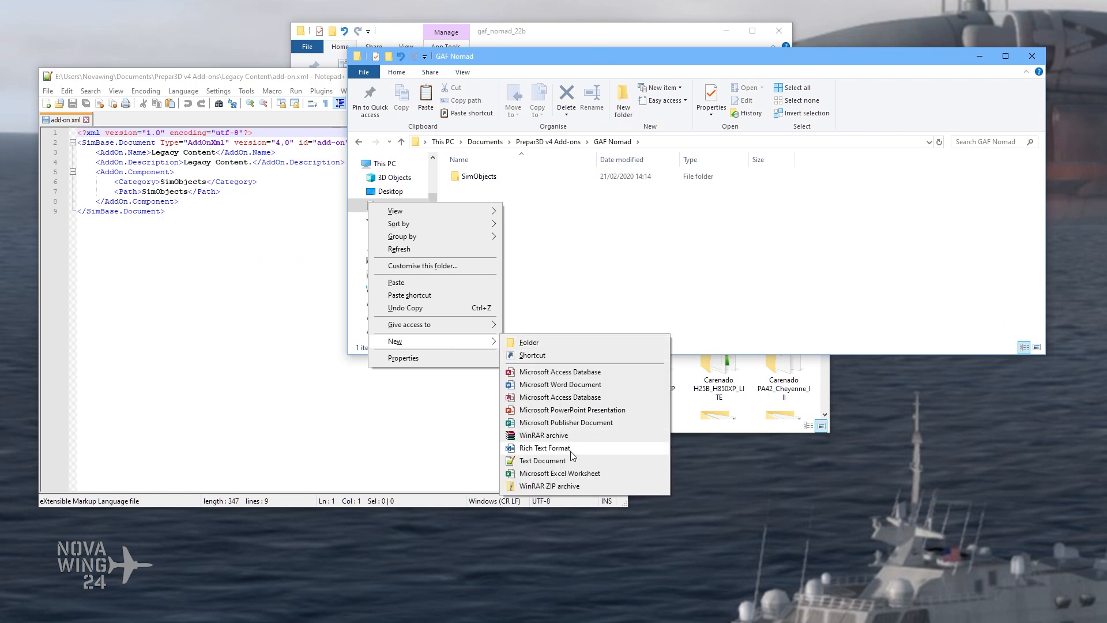
pyautogui.click(562, 460)
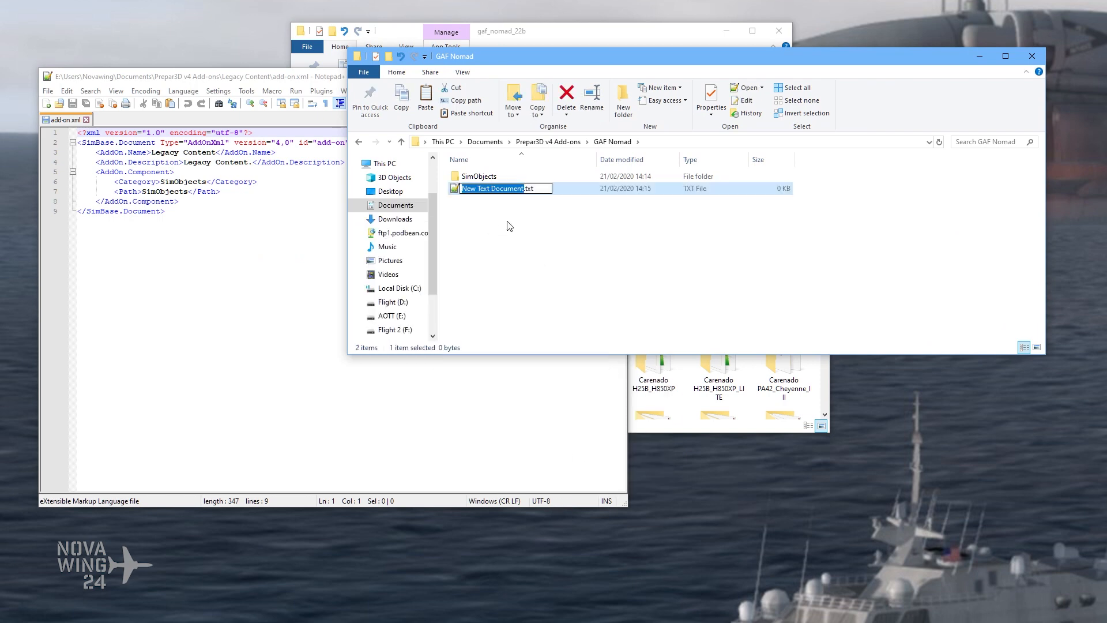
pyautogui.hotkey('ctrl', 'a')
pyautogui.press('BackSpace')
pyautogui.write('add')
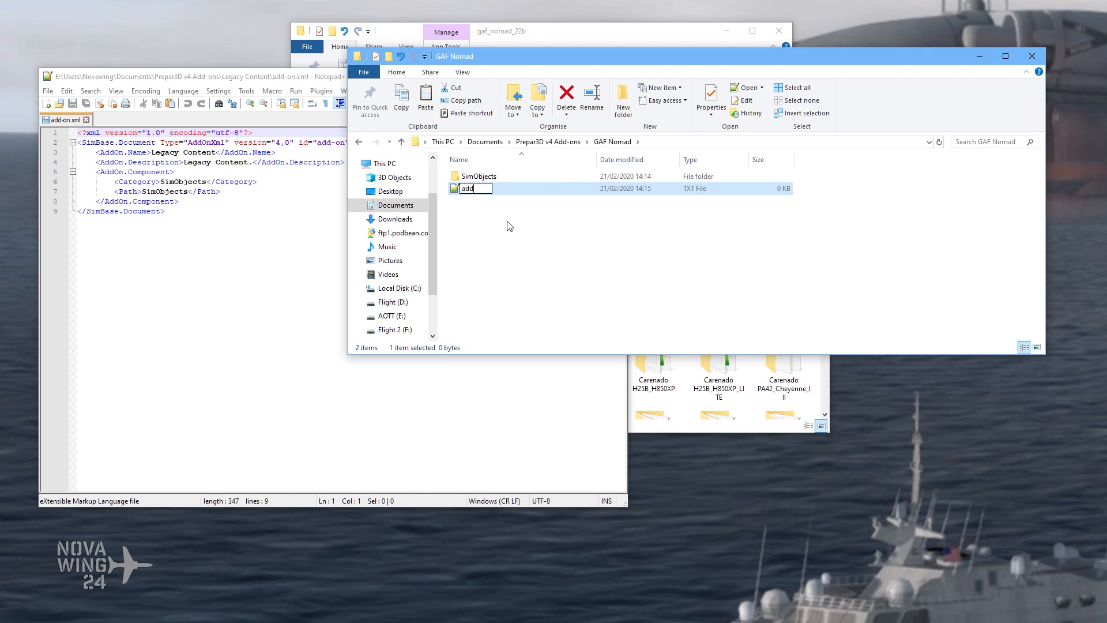
pyautogui.write('-on.xml')
pyautogui.press('Return')
pyautogui.press('Return')
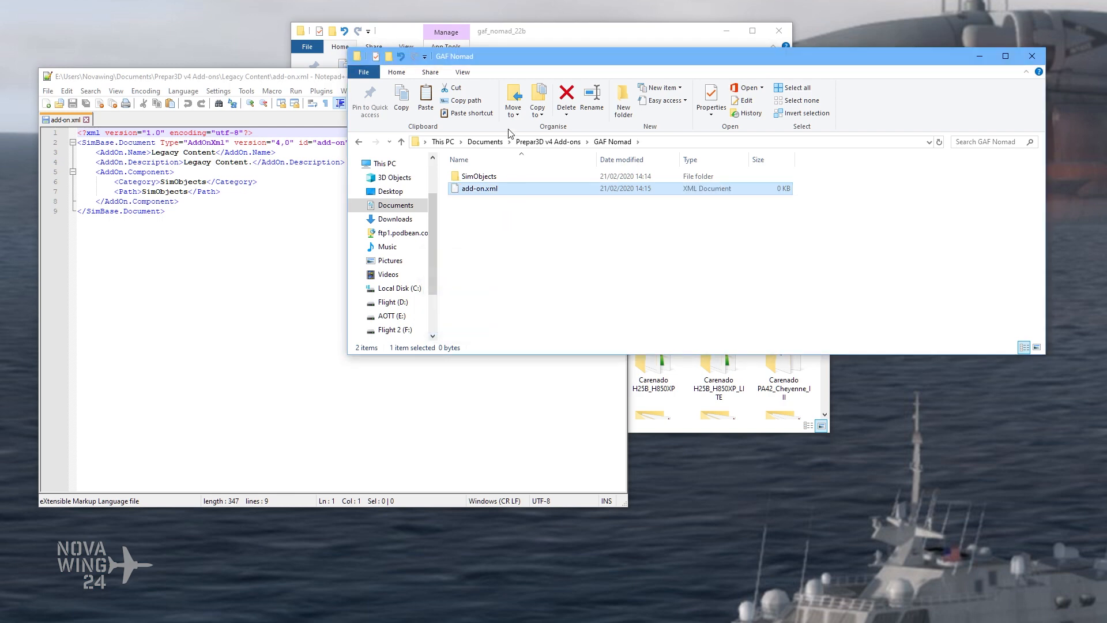
# Step: Open the GAF Nomad add-on.xml in Notepad++ and fill it with the full contents of the Legacy Content add-on.xml
pyautogui.moveTo(484, 188); pyautogui.dragTo(252, 123)
pyautogui.moveTo(316, 77); pyautogui.dragTo(536, 72)
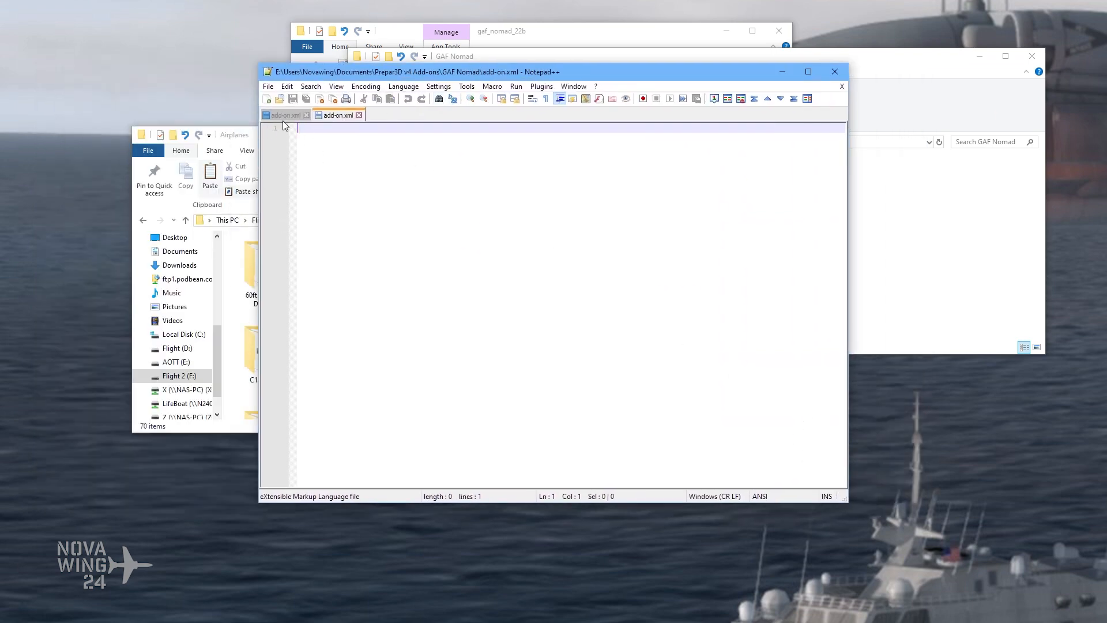
pyautogui.click(285, 115)
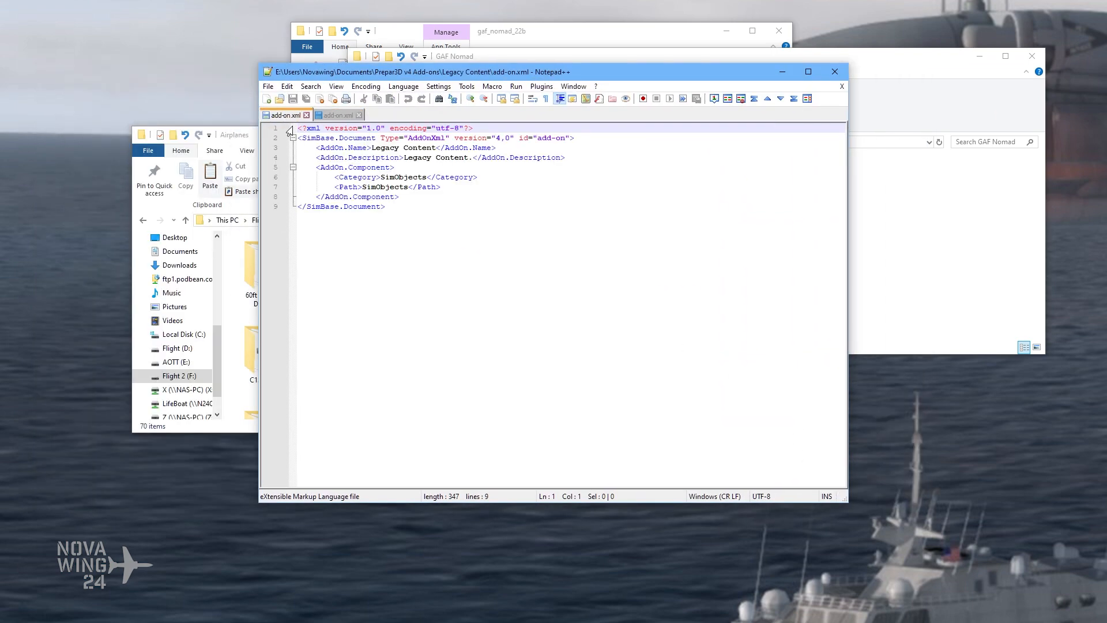
pyautogui.moveTo(417, 208); pyautogui.dragTo(246, 124)
pyautogui.hotkey('ctrl', 'c')
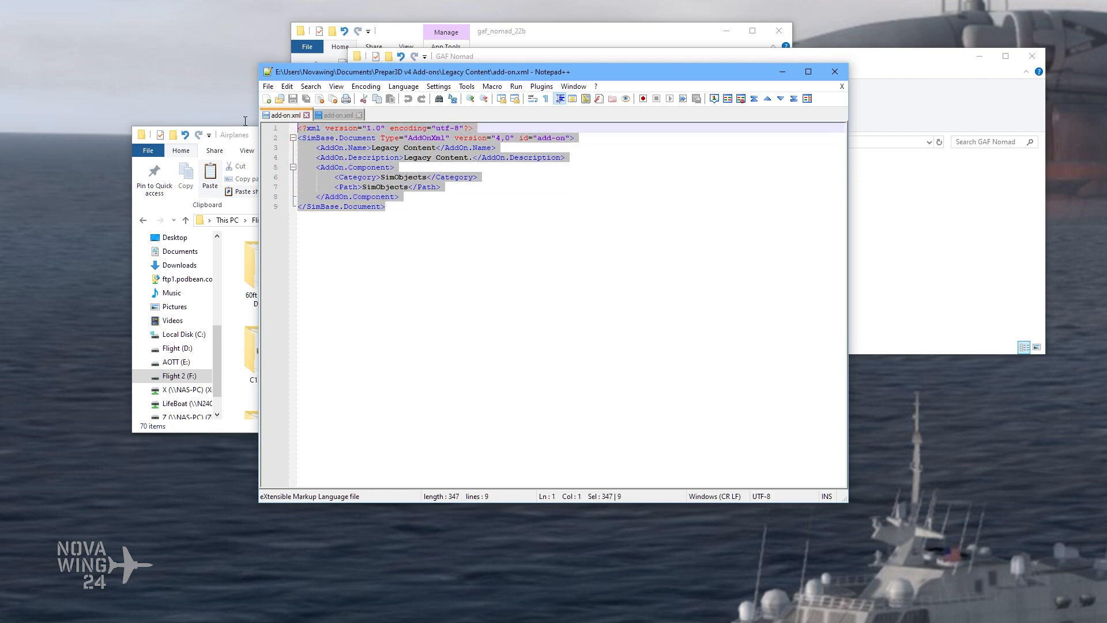
pyautogui.click(336, 116)
pyautogui.hotkey('ctrl', 'v')
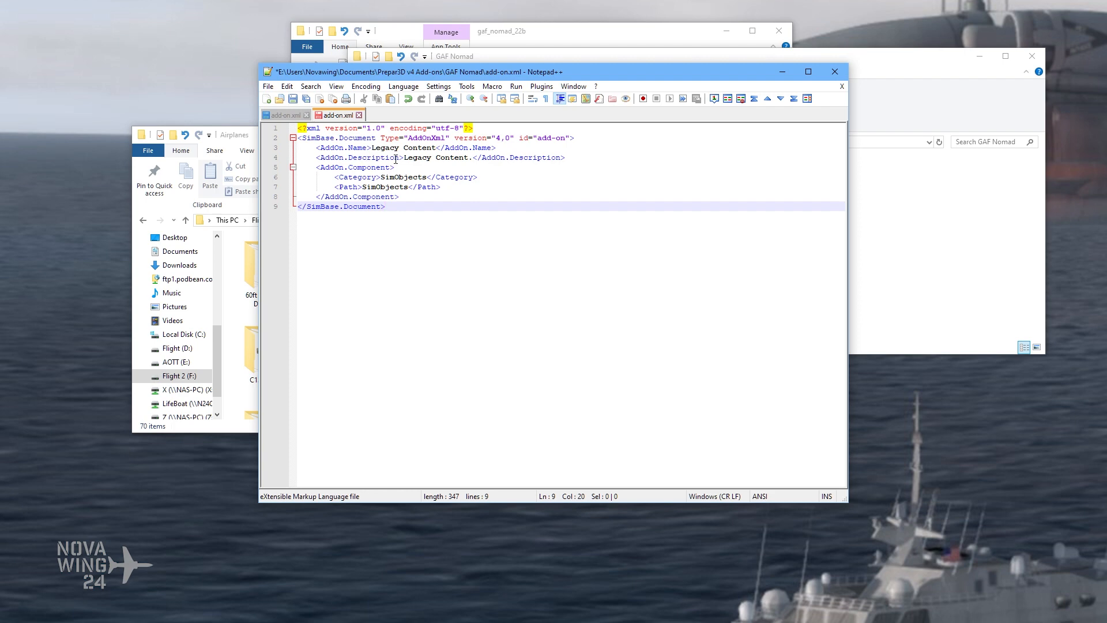
# Step: Close the Legacy Content add-on.xml, leaving the GAF Nomad add-on.xml open
pyautogui.click(373, 157)
pyautogui.click(368, 148)
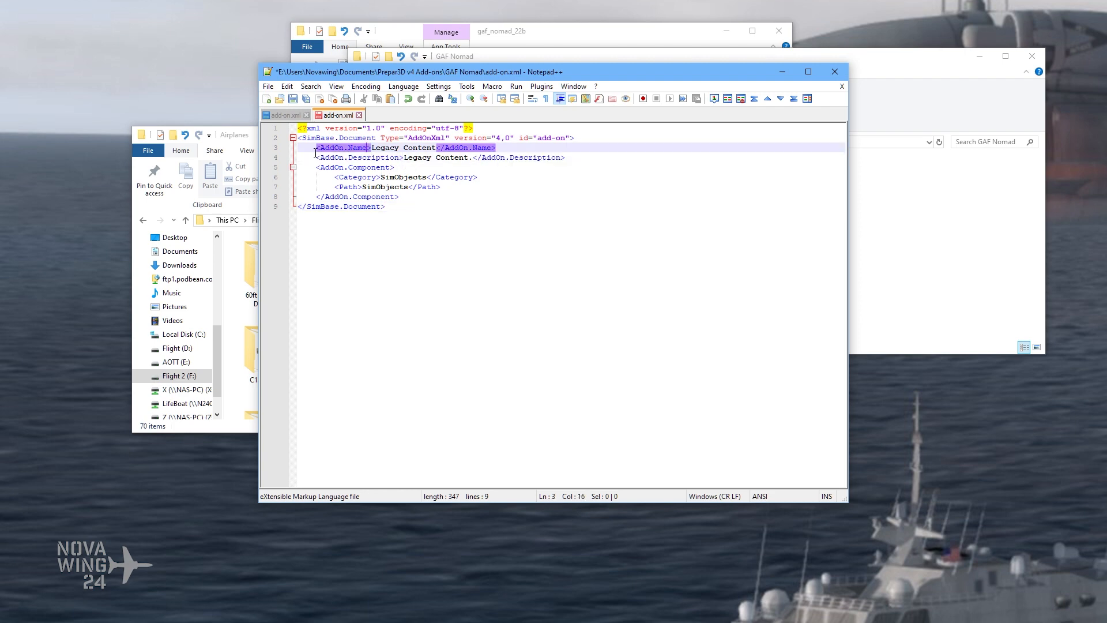
pyautogui.click(285, 116)
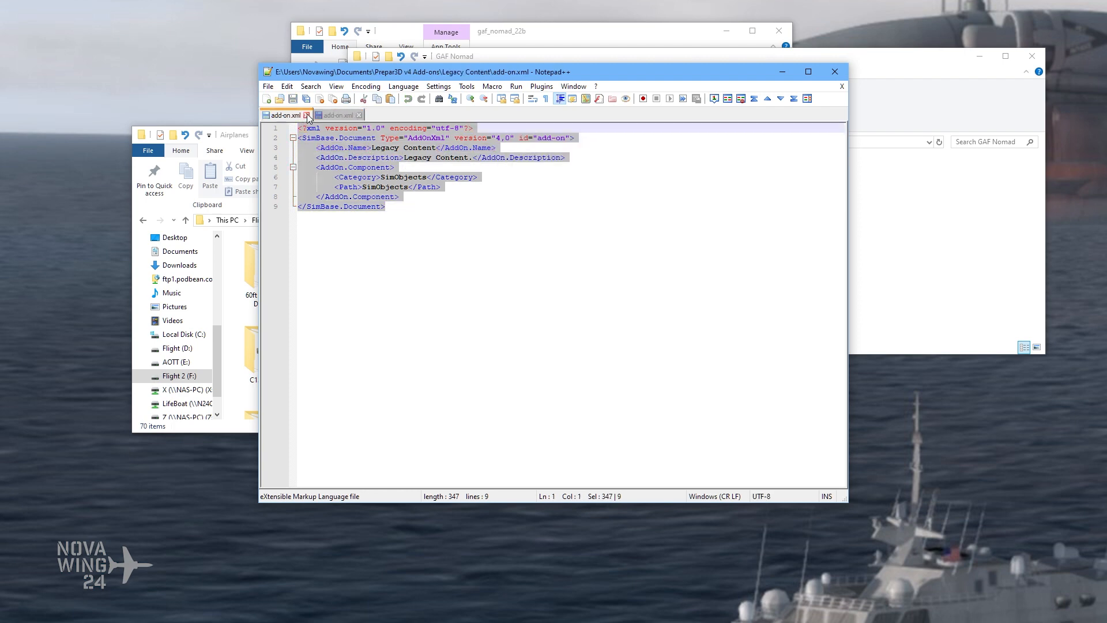
pyautogui.click(307, 115)
# Step: Set the AddOn.Name value in the GAF Nomad add-on.xml to "GAF Nomad"
pyautogui.click(352, 148)
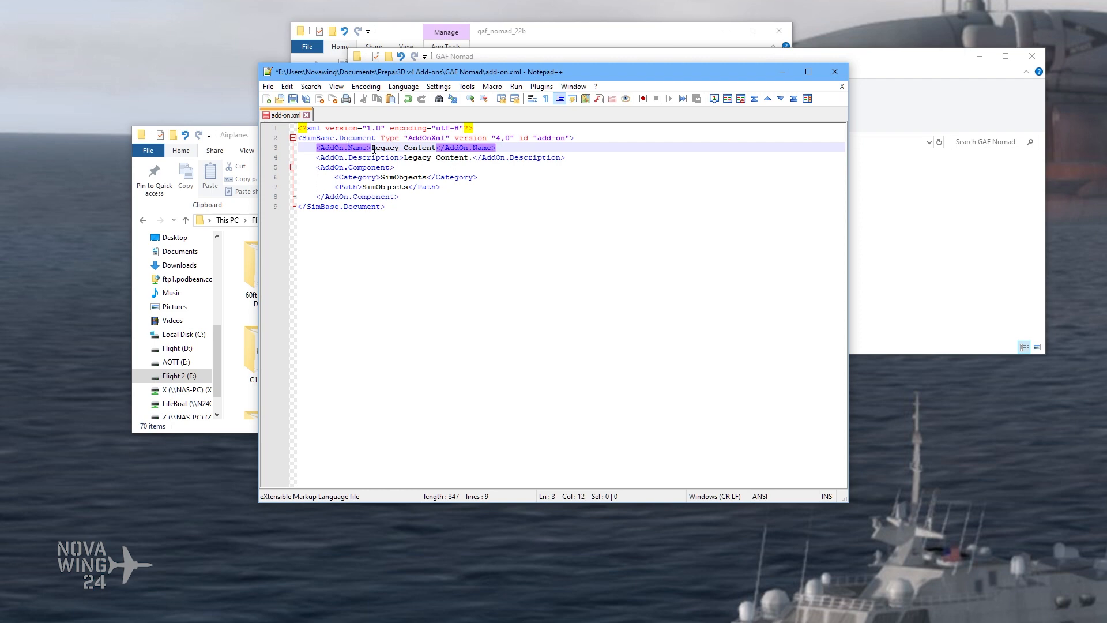
pyautogui.moveTo(372, 149); pyautogui.dragTo(435, 150)
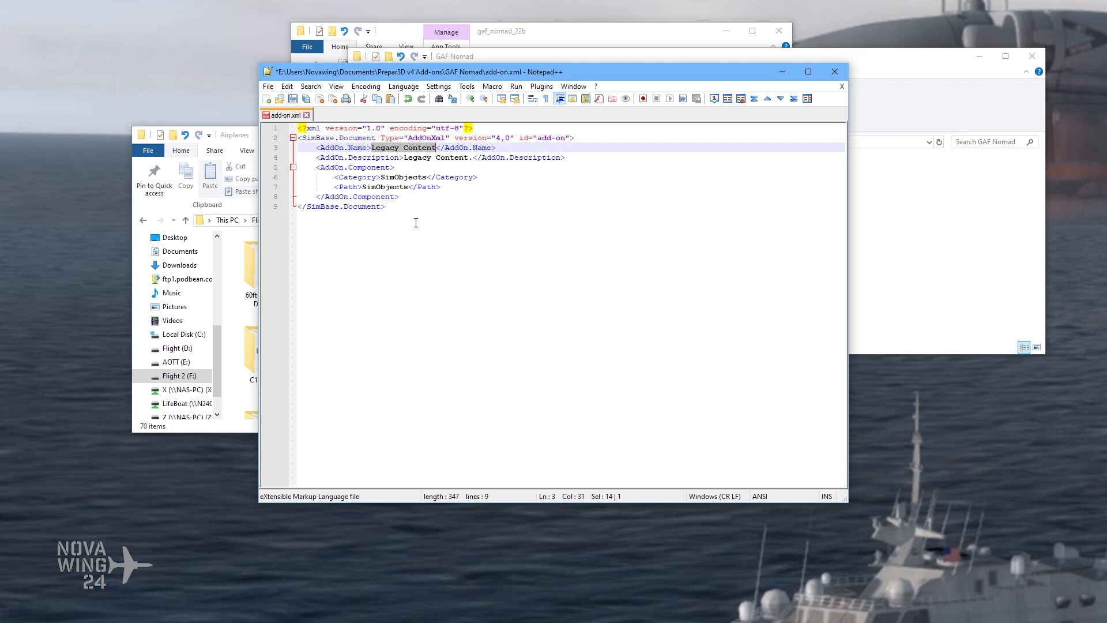
pyautogui.write('GAF No')
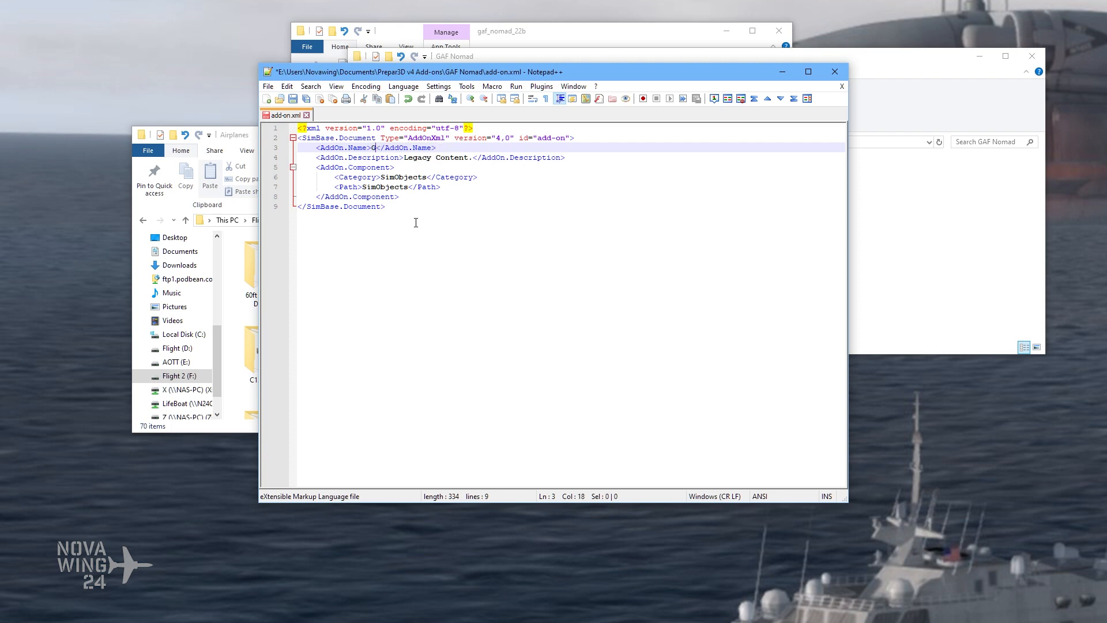
pyautogui.write('mad')
# Step: Set the AddOn.Description value in the add-on.xml to "Rikooo Freeware GAF Nomad"
pyautogui.moveTo(403, 158); pyautogui.dragTo(471, 158)
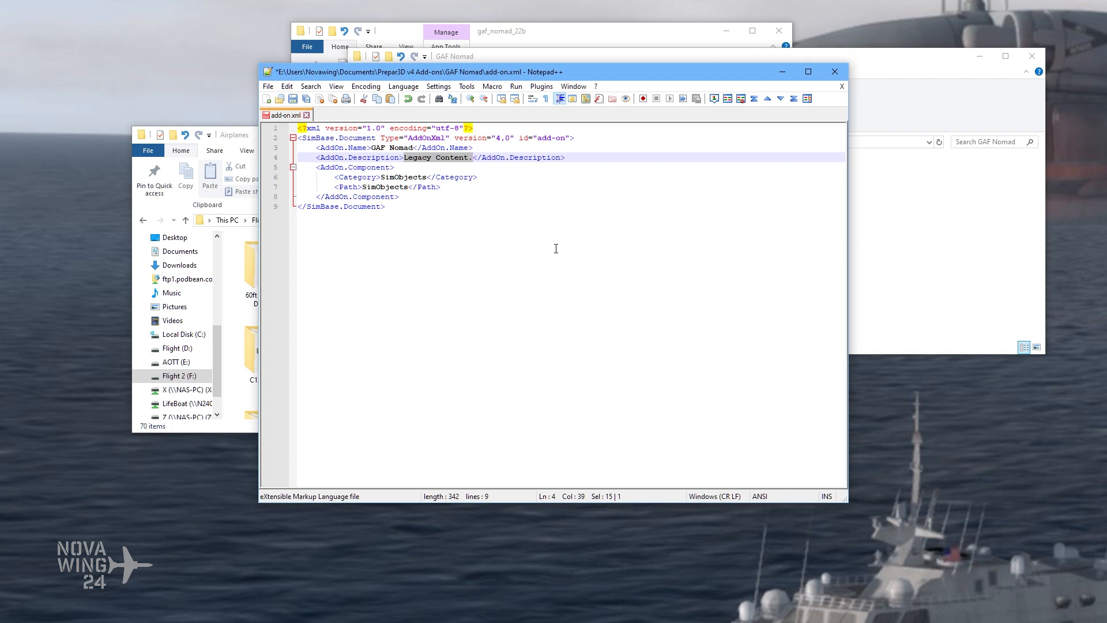
pyautogui.write('Rikooo')
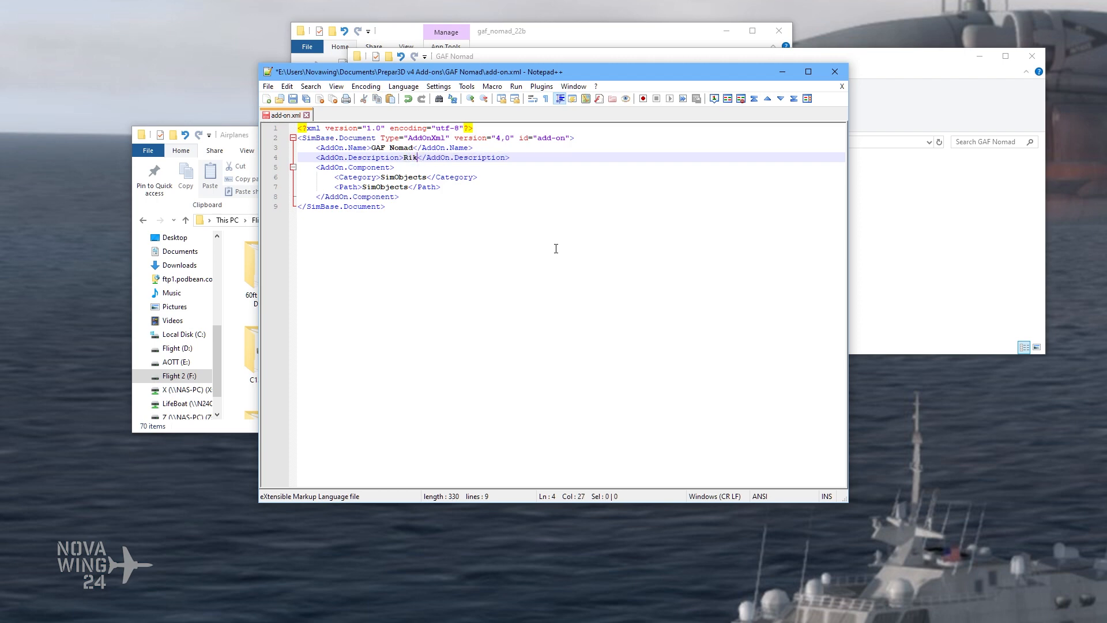
pyautogui.write(' Freeware GAF N')
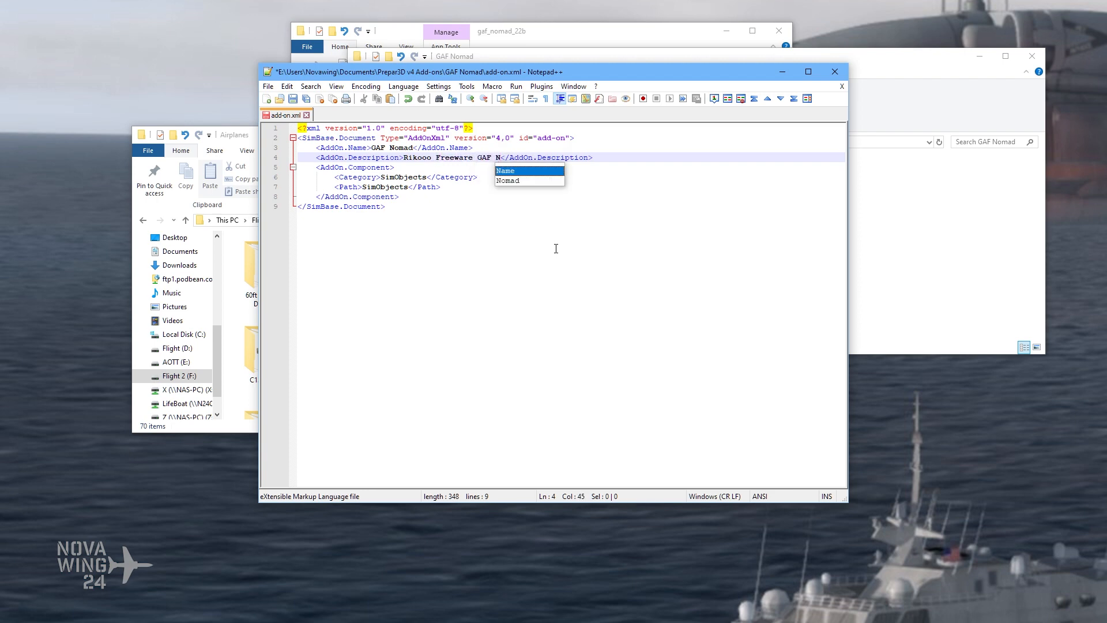
pyautogui.write('omad')
pyautogui.press('Escape')
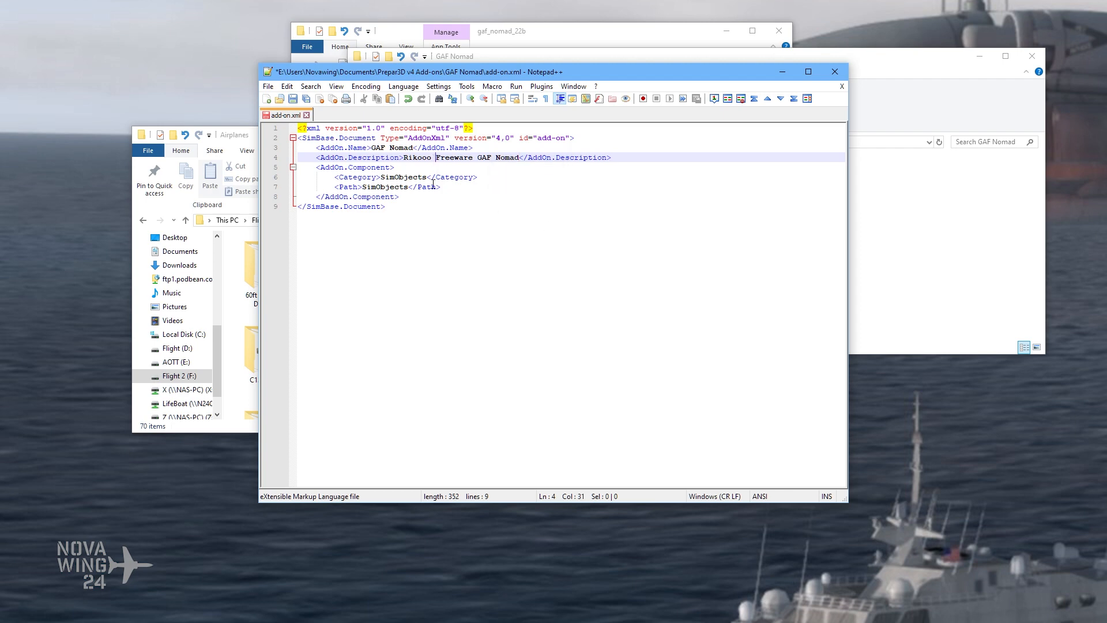
# Step: Arrange the Notepad++ window and the GAF Nomad folder window side by side for comparing the add-on.xml with the folder
pyautogui.click(395, 177)
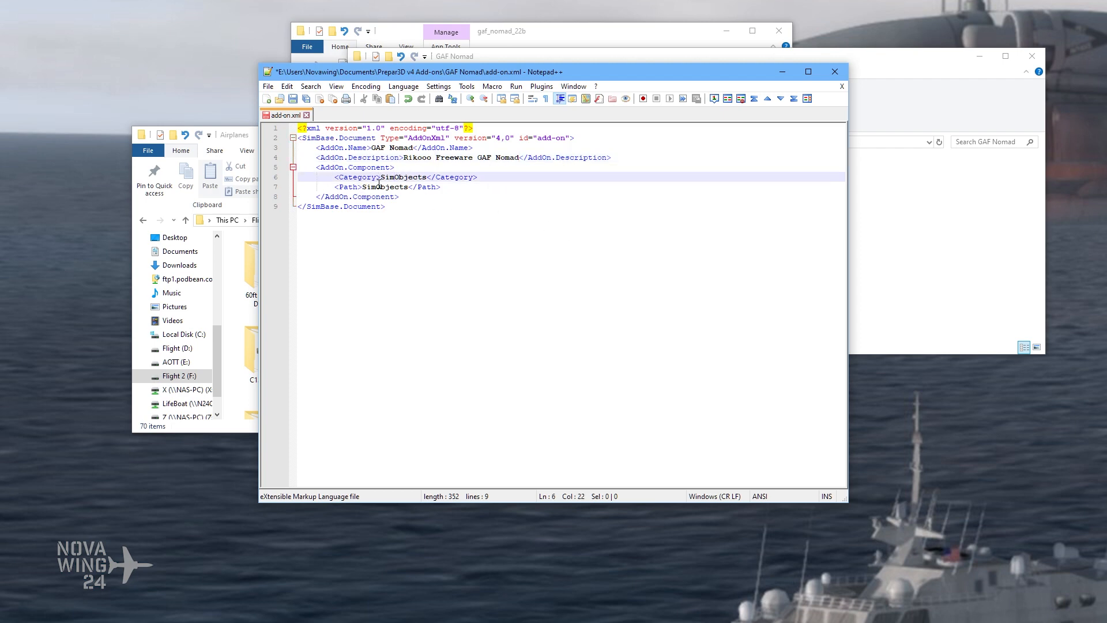
pyautogui.moveTo(516, 75); pyautogui.dragTo(782, 149)
pyautogui.moveTo(594, 62); pyautogui.dragTo(314, 66)
pyautogui.click(757, 151)
pyautogui.moveTo(757, 151); pyautogui.dragTo(742, 50)
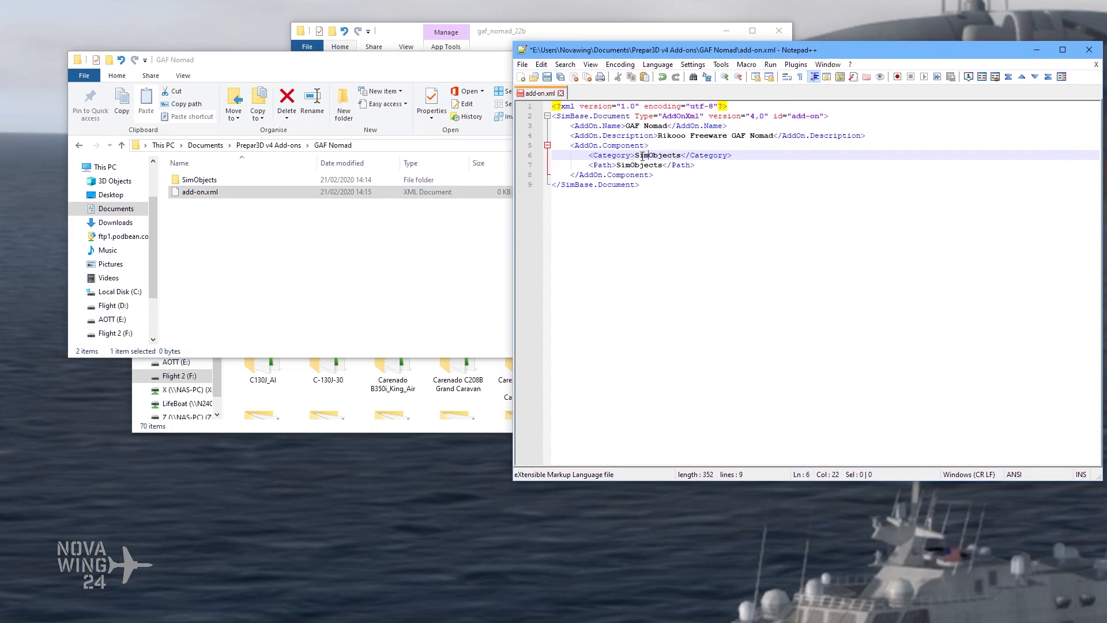
# Step: Compare the SimObjects category and path in the add-on.xml with the GAF Nomad folder inside Prepar3D v4 Add-ons
pyautogui.click(398, 66)
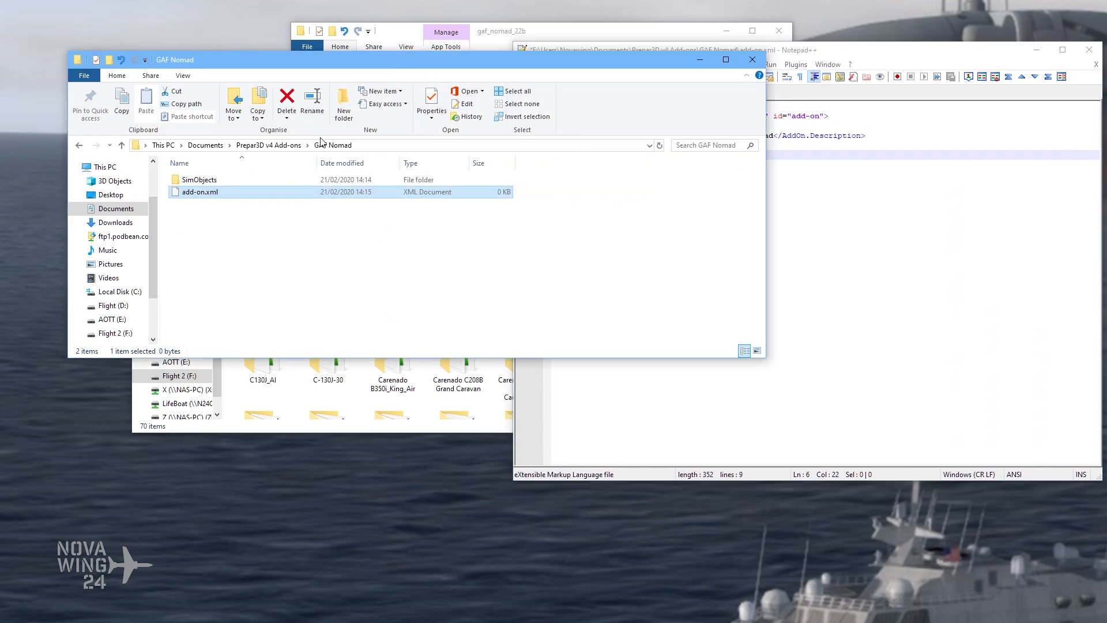
pyautogui.click(266, 147)
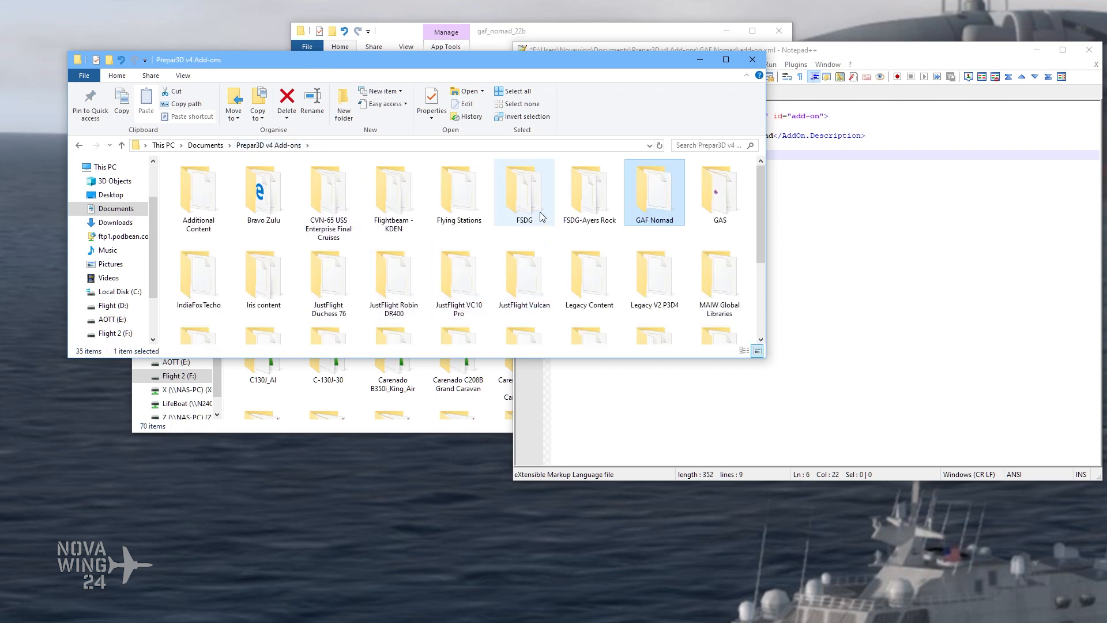
pyautogui.click(818, 52)
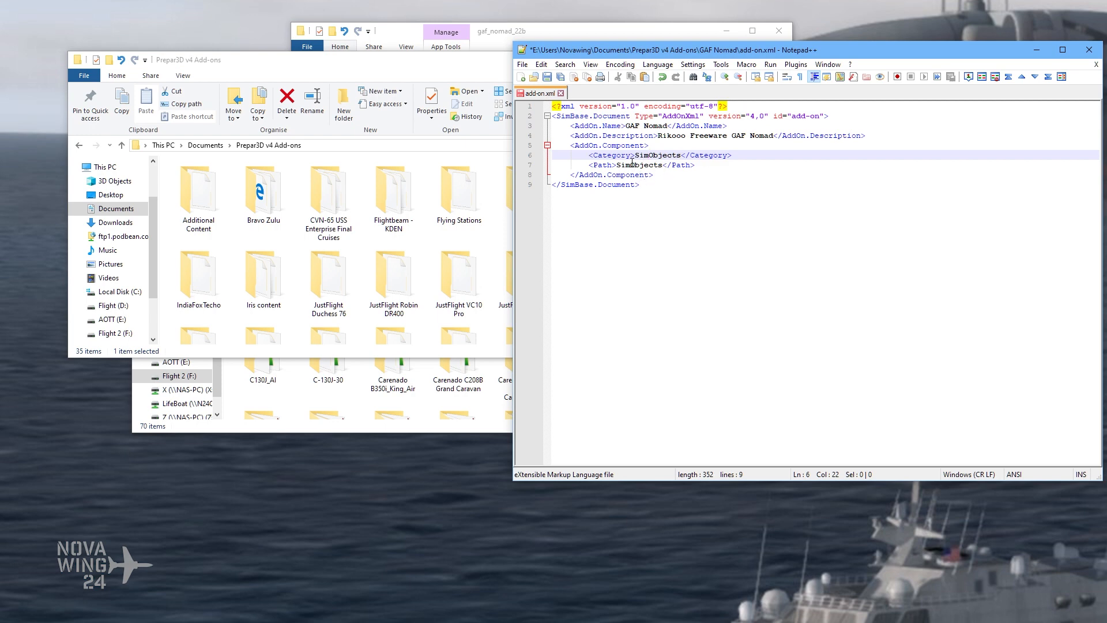
pyautogui.click(410, 75)
pyautogui.doubleClick(651, 199)
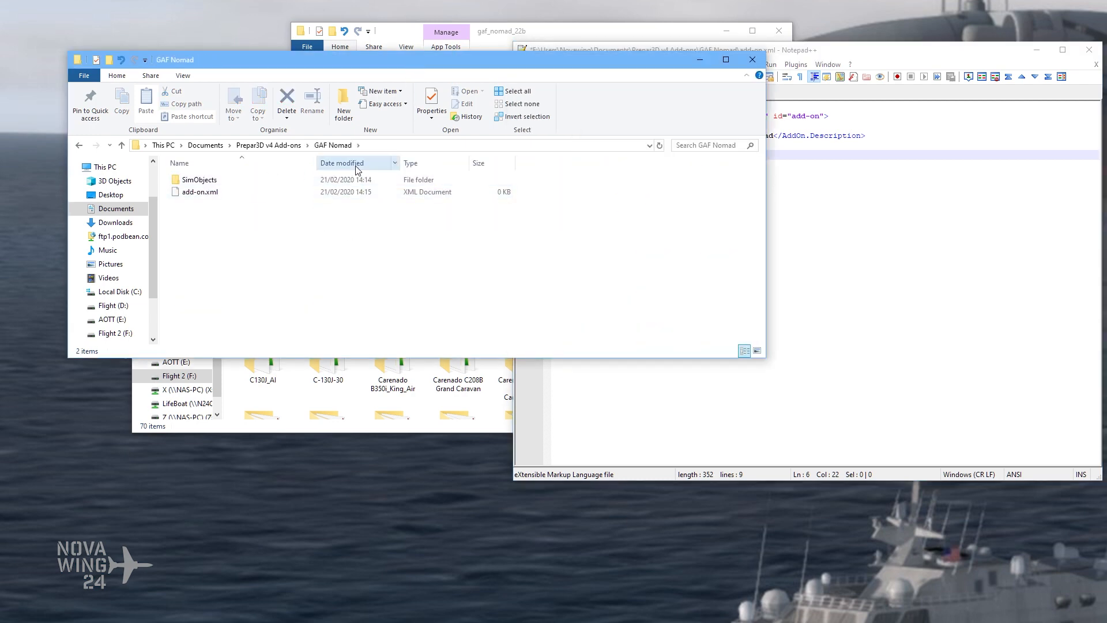
pyautogui.click(817, 257)
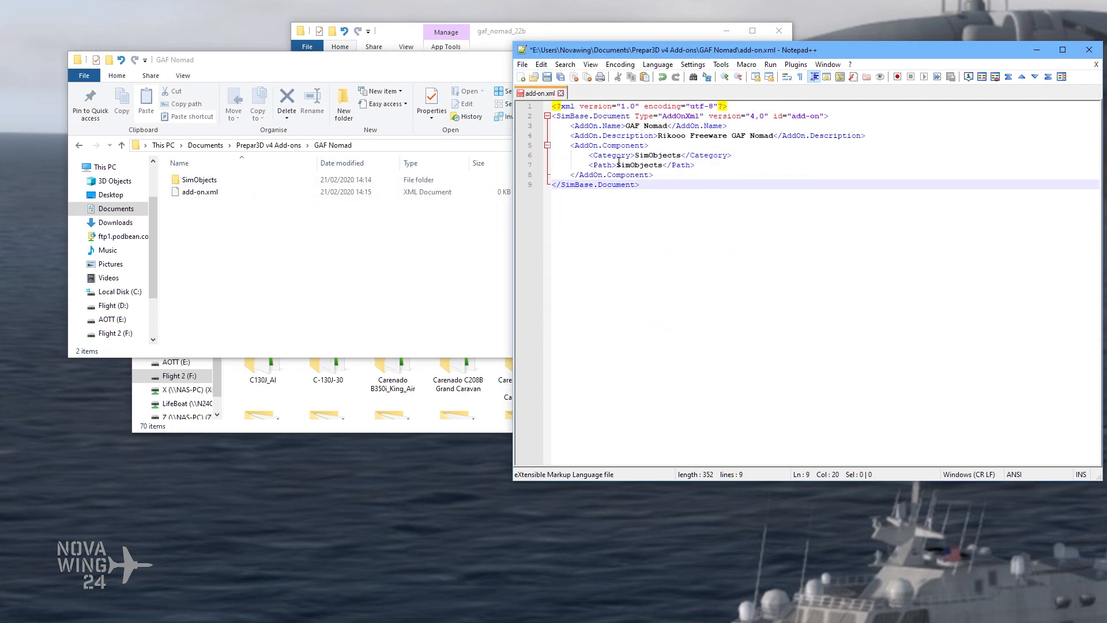
pyautogui.click(617, 164)
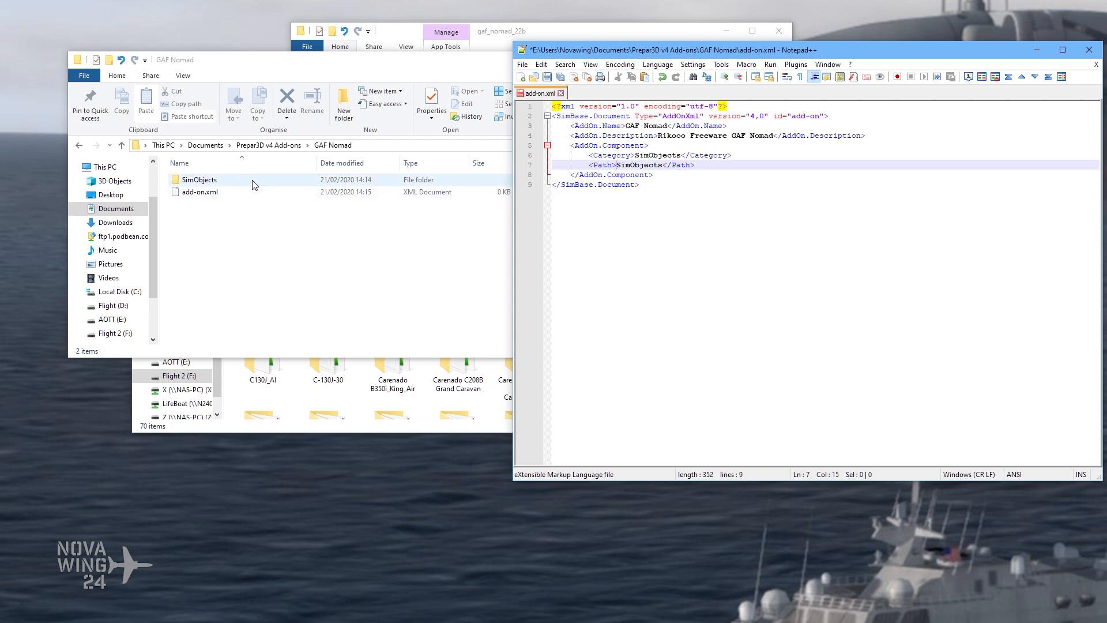
# Step: Open the add-on.xml from the Iris content folder in Notepad++ and examine how its component paths are written
pyautogui.click(279, 145)
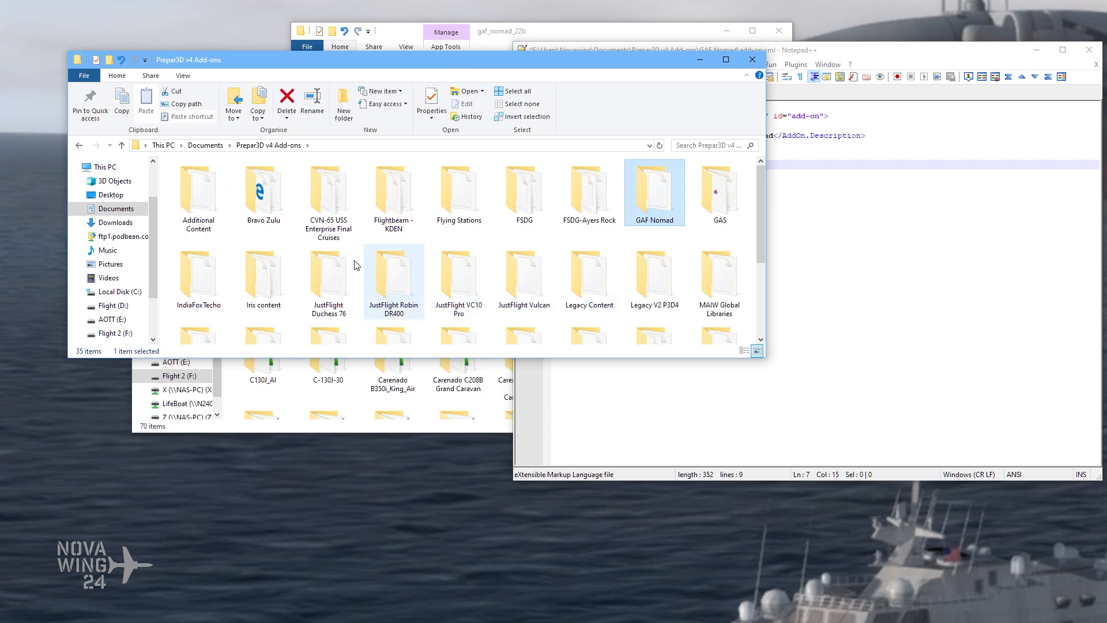
pyautogui.scroll(-1, 352, 268)
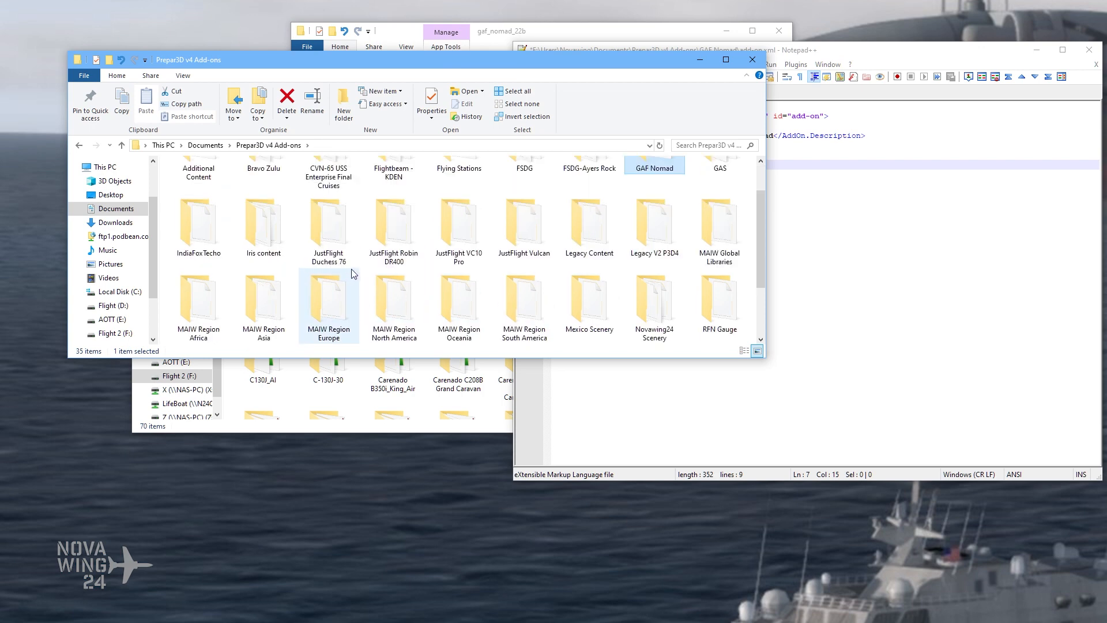
pyautogui.doubleClick(257, 223)
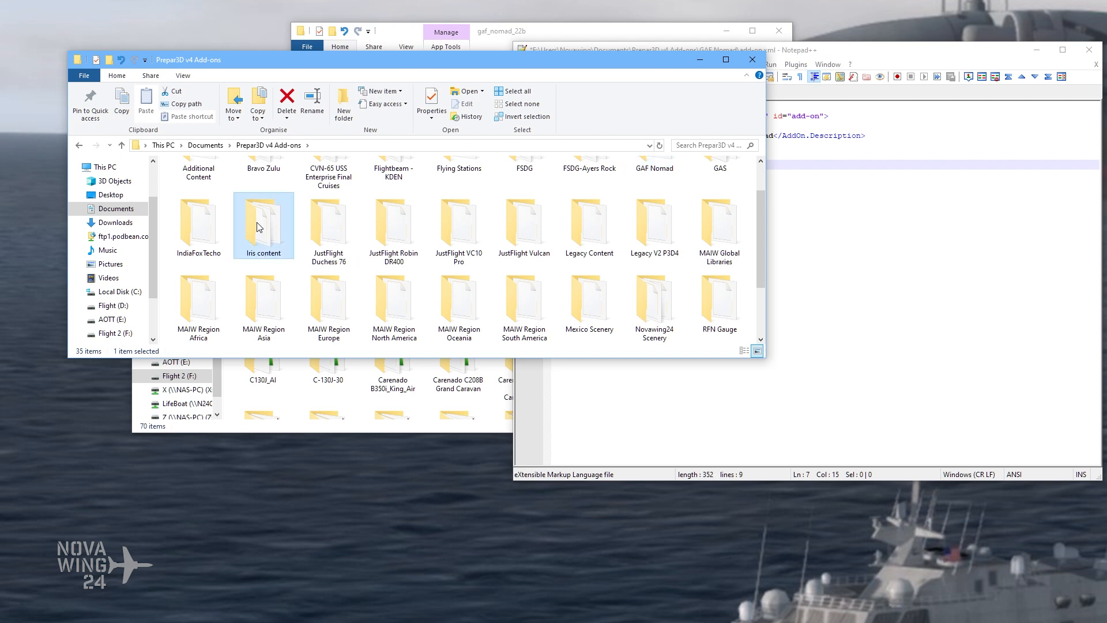
pyautogui.click(206, 194)
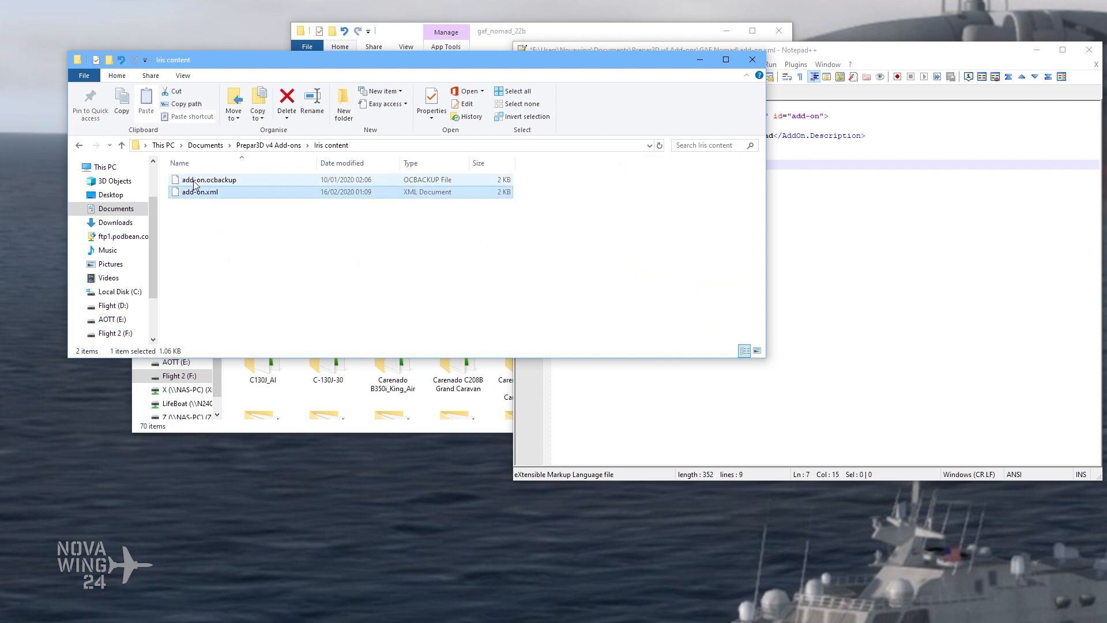
pyautogui.moveTo(213, 191); pyautogui.dragTo(867, 94)
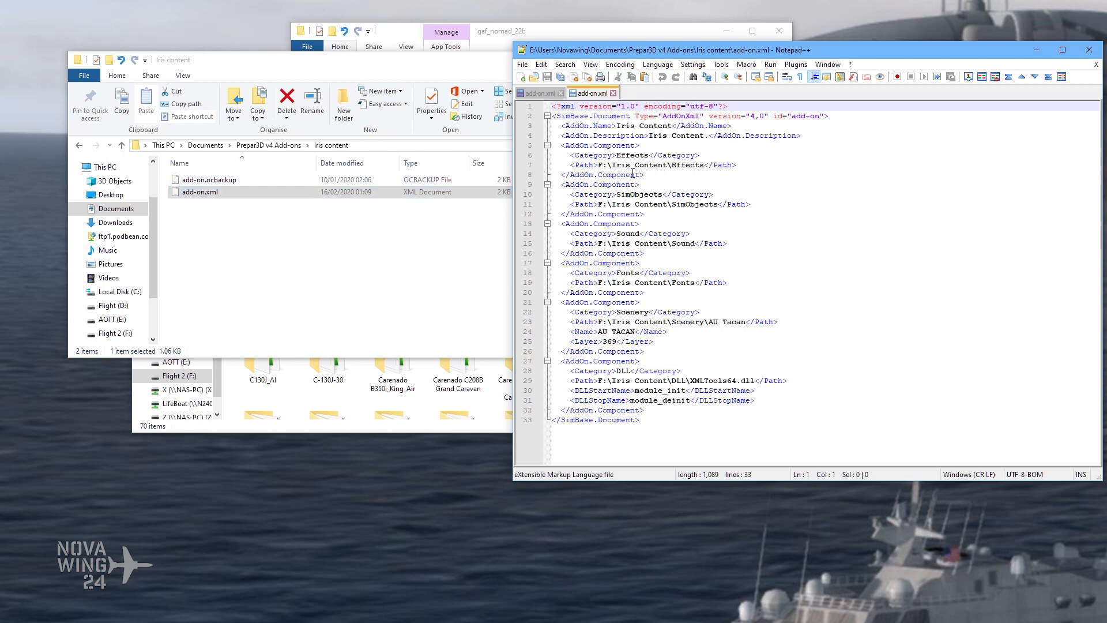
pyautogui.click(705, 165)
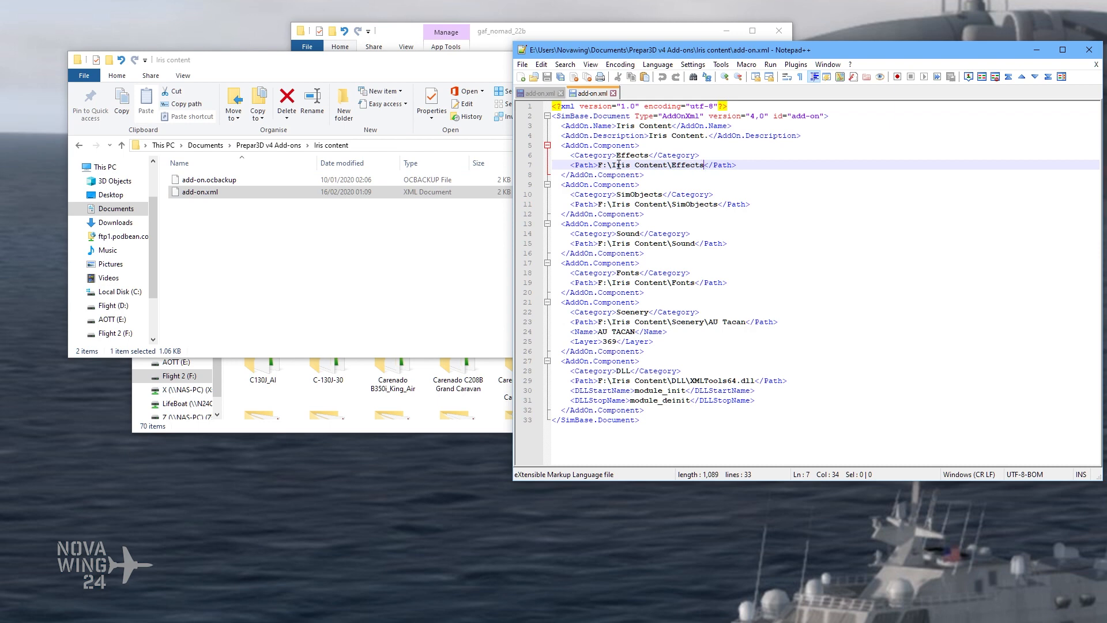
# Step: Close the Iris content add-on.xml, and save and close the GAF Nomad add-on.xml
pyautogui.click(613, 93)
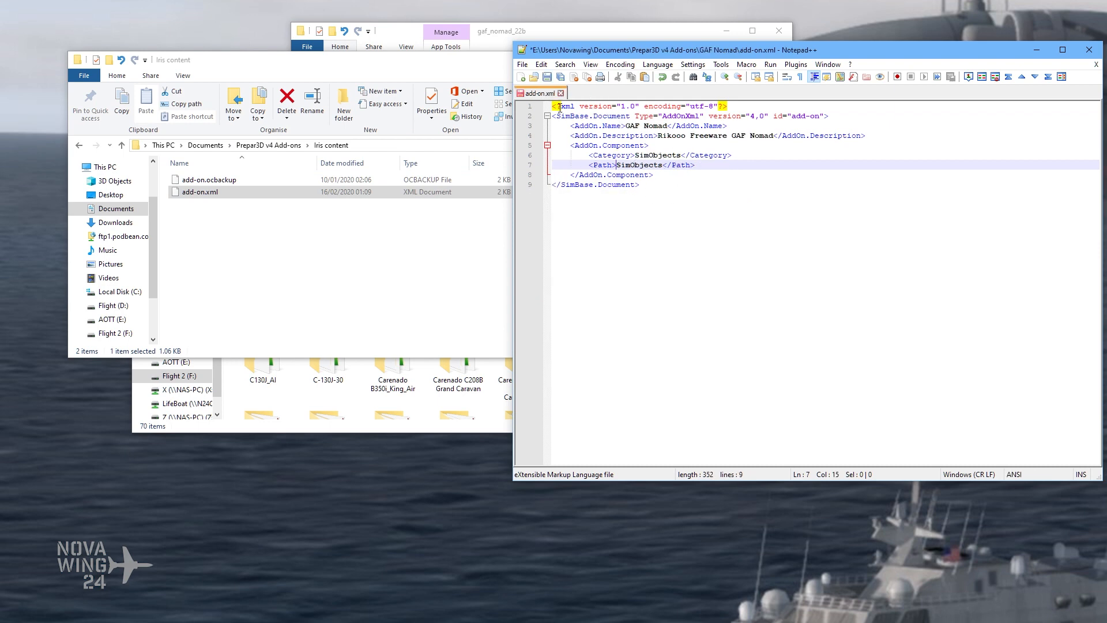
pyautogui.click(548, 77)
pyautogui.click(561, 93)
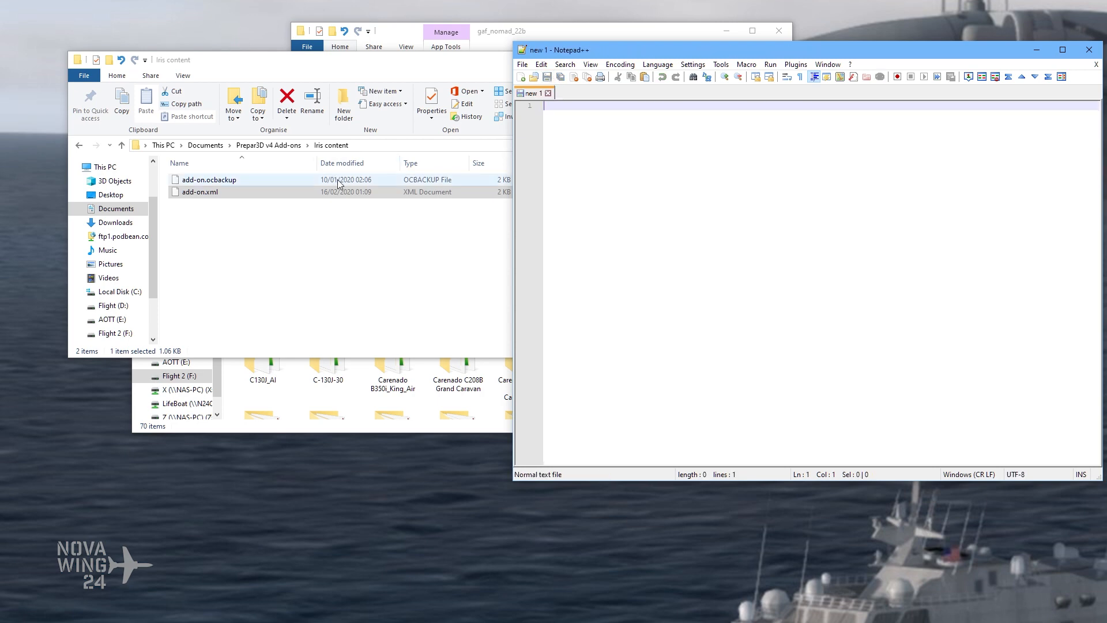
# Step: Check the GAF Nomad add-on's folder structure from Documents down to SimObjects\Nomad 22B, ending back in the GAF Nomad folder
pyautogui.click(269, 145)
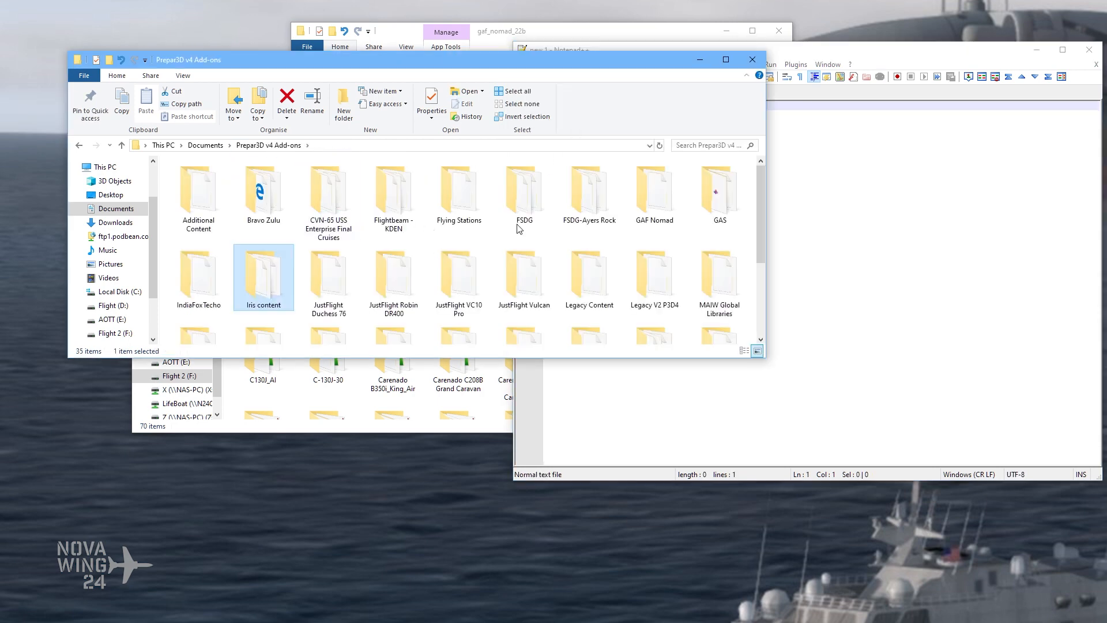
pyautogui.doubleClick(642, 188)
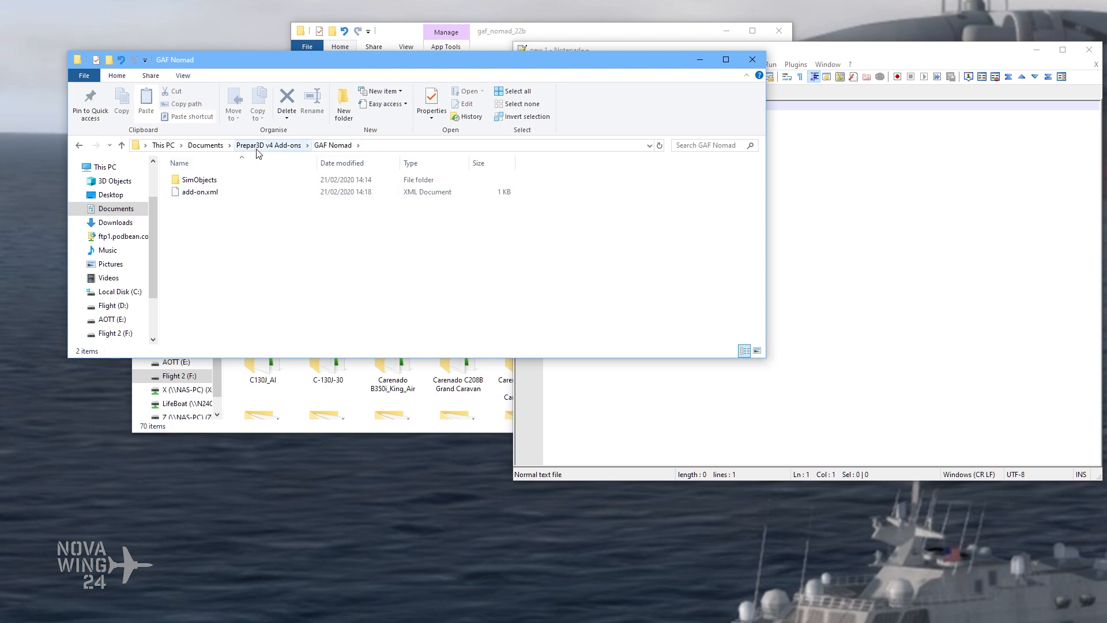
pyautogui.click(206, 145)
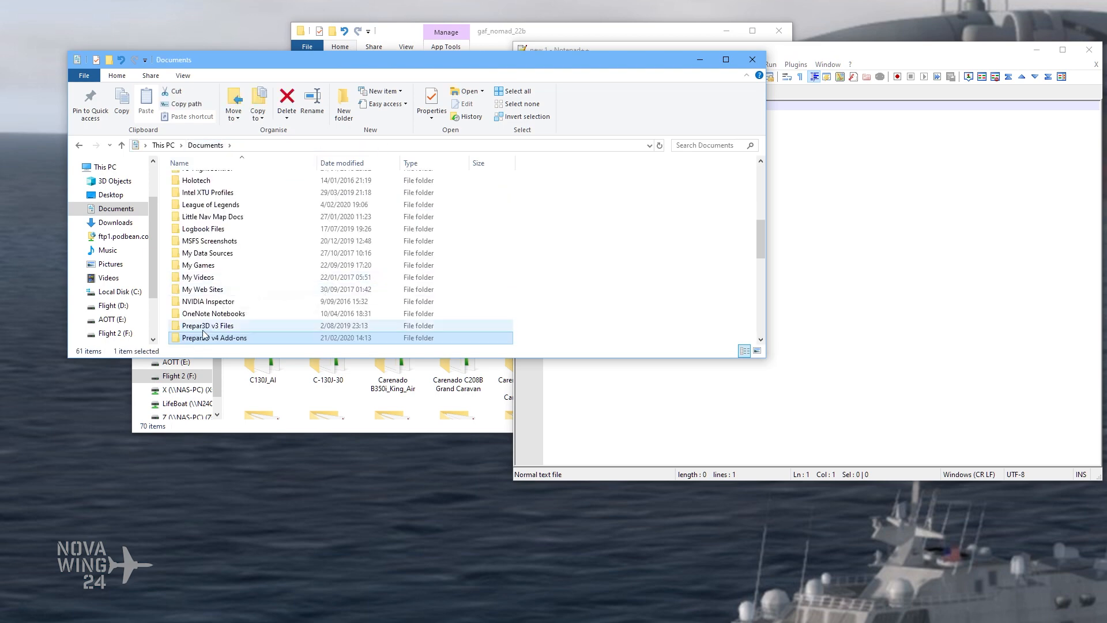
pyautogui.doubleClick(224, 338)
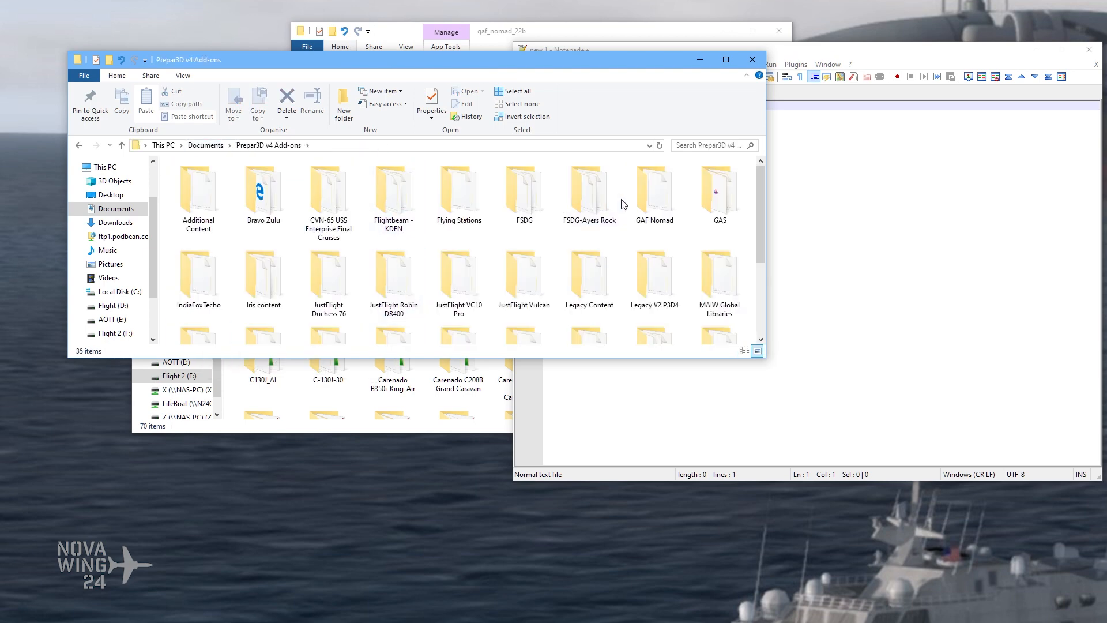
pyautogui.doubleClick(645, 186)
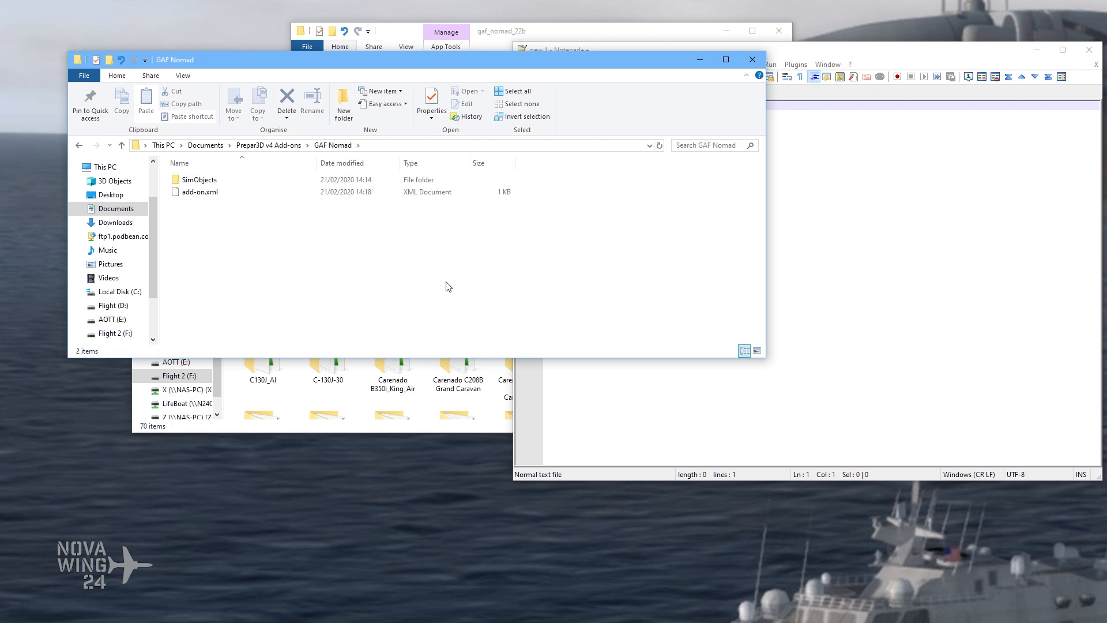
pyautogui.doubleClick(213, 183)
pyautogui.doubleClick(233, 186)
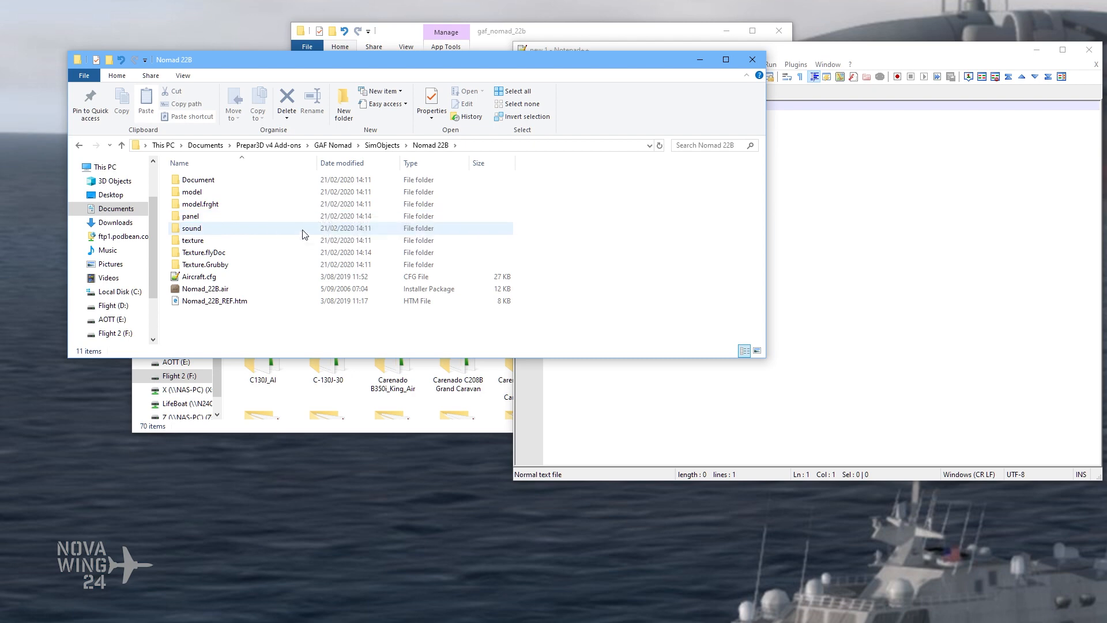
pyautogui.hotkey('alt', 'Left')
pyautogui.hotkey('alt', 'Left')
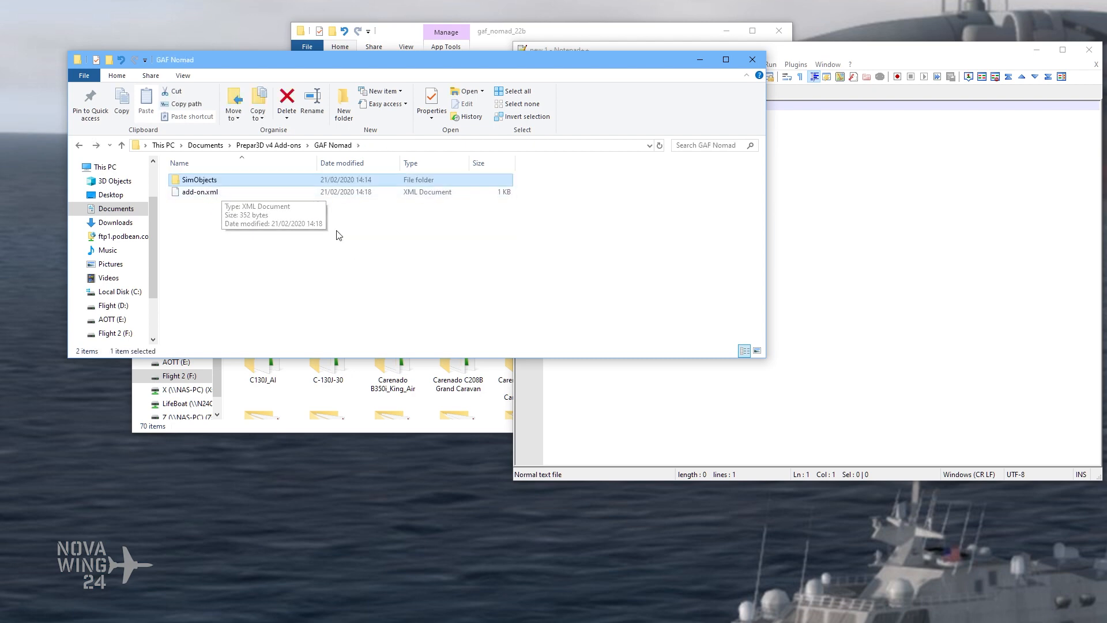
# Step: Reopen the saved GAF Nomad add-on.xml in Notepad++ to review its contents, and close the file
pyautogui.click(224, 197)
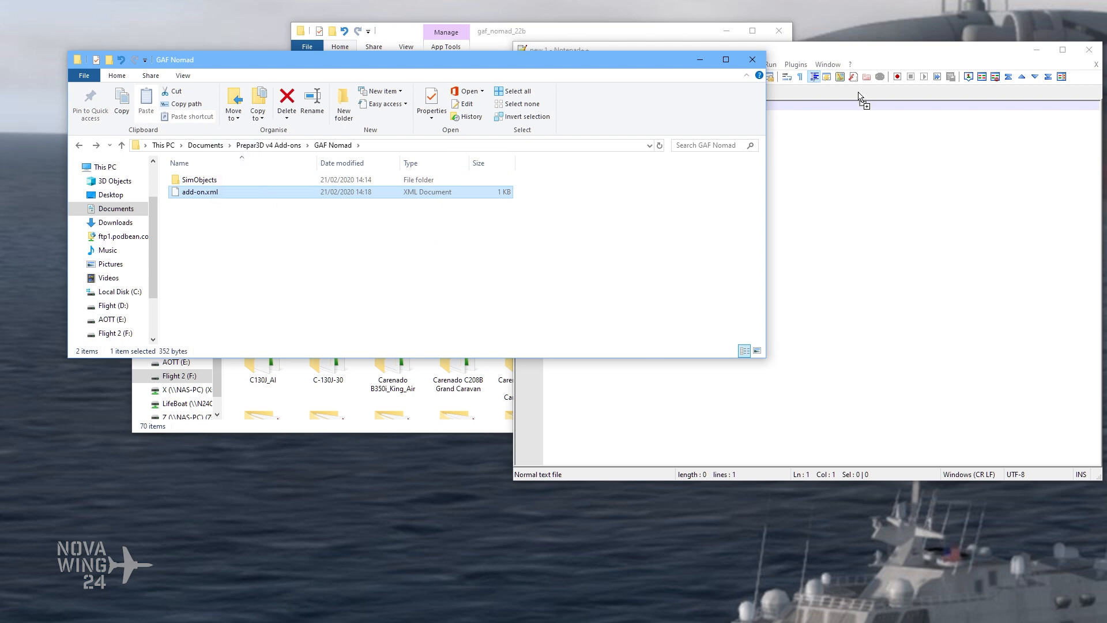
pyautogui.moveTo(859, 97); pyautogui.dragTo(858, 99)
pyautogui.moveTo(783, 54); pyautogui.dragTo(699, 66)
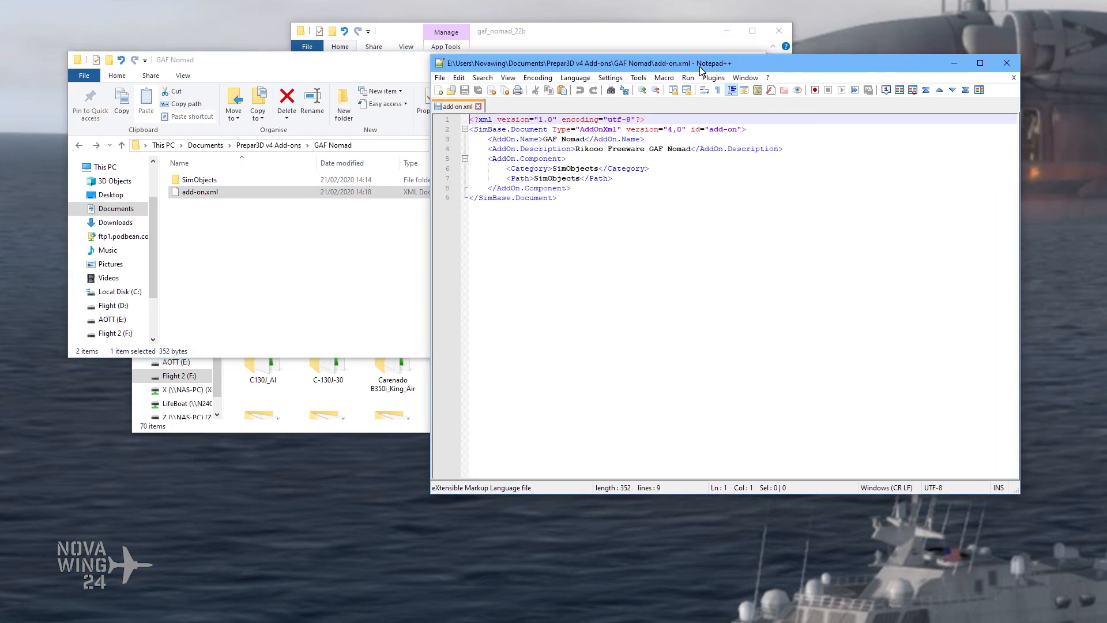
pyautogui.click(478, 106)
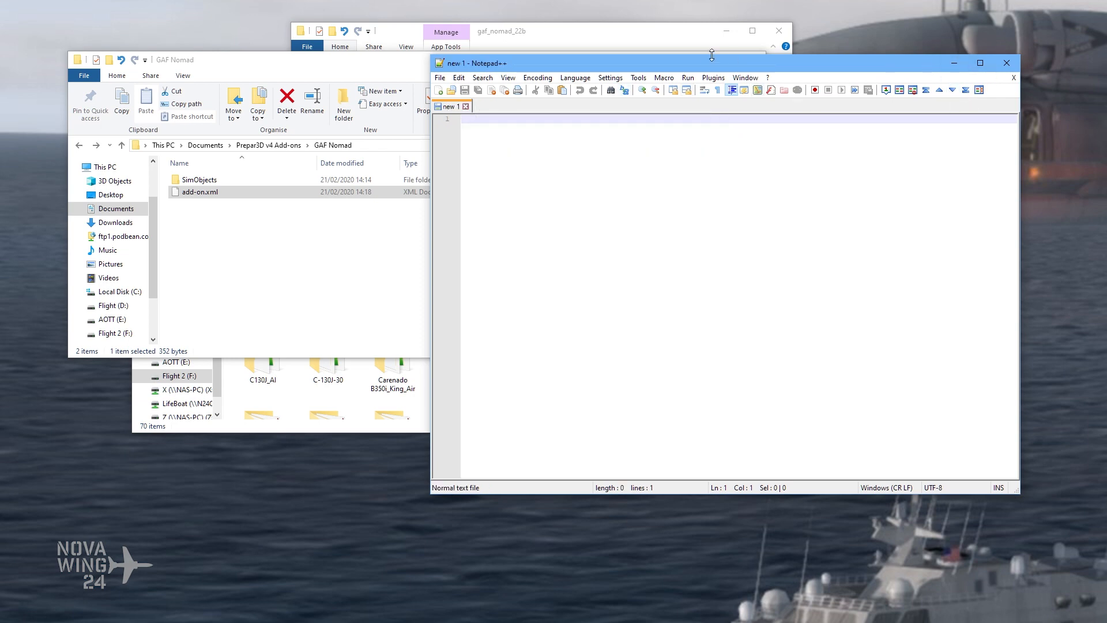
# Step: Minimise Notepad++ and the GAF Nomad, gaf_nomad_22b and Airplanes folder windows
pyautogui.click(943, 63)
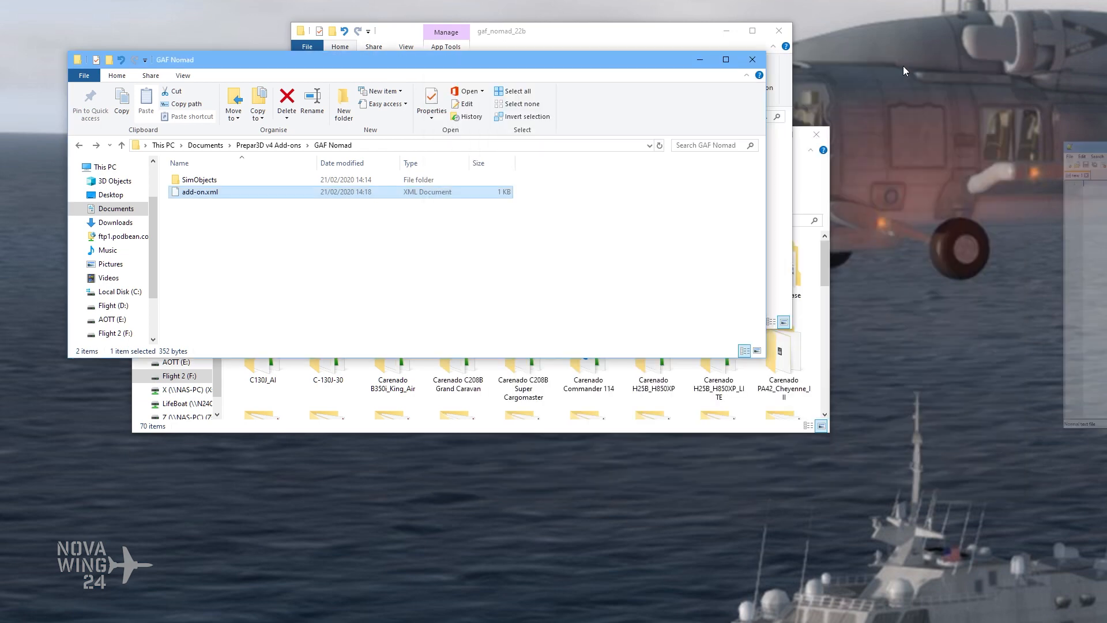
pyautogui.click(695, 60)
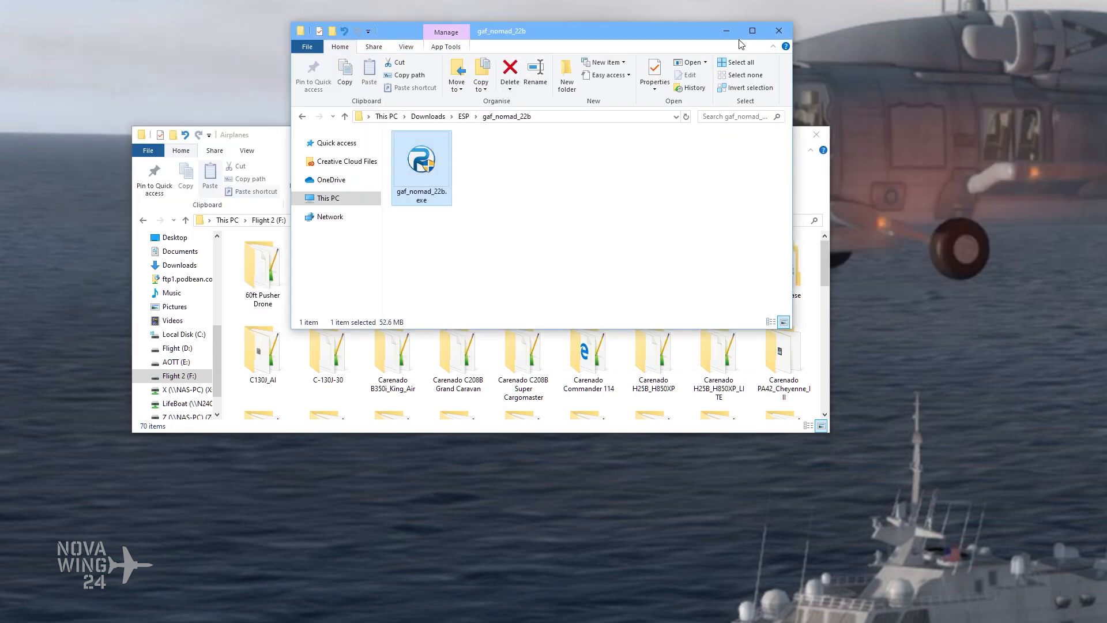
pyautogui.click(726, 30)
pyautogui.click(759, 134)
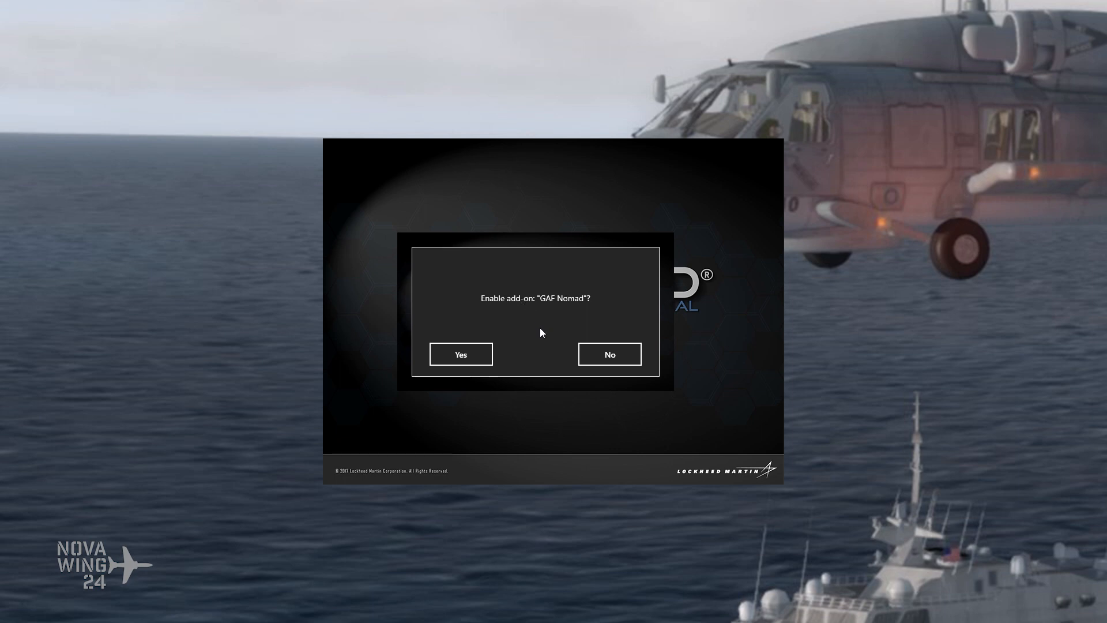
# Step: In Prepar3D, enable the GAF Nomad add-on and search the vehicle selection list for "nomad"
pyautogui.click(465, 354)
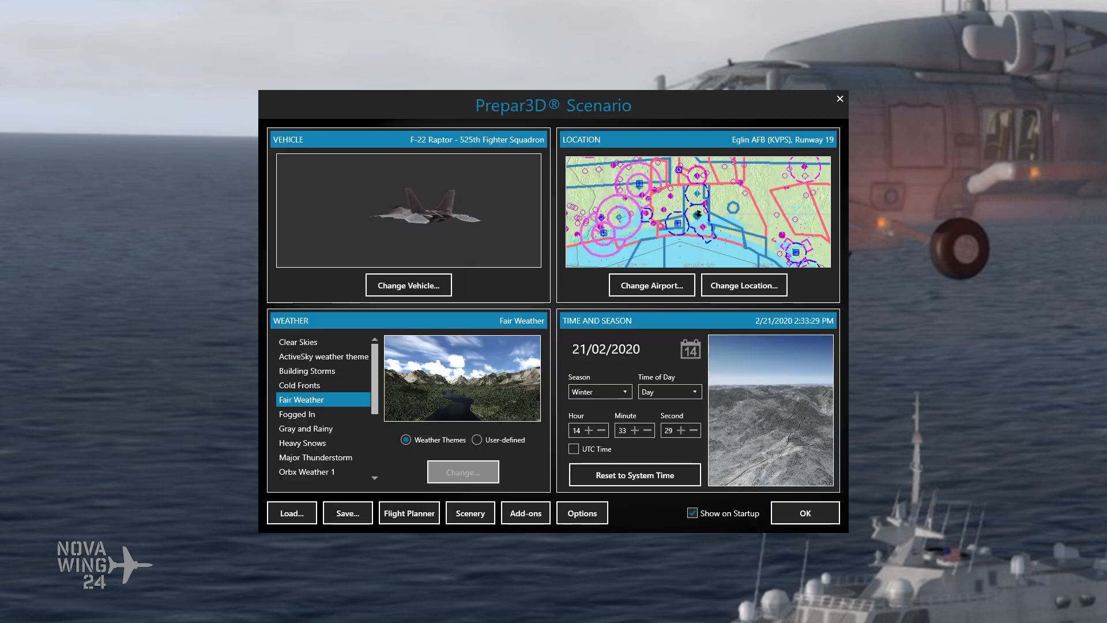
pyautogui.click(428, 286)
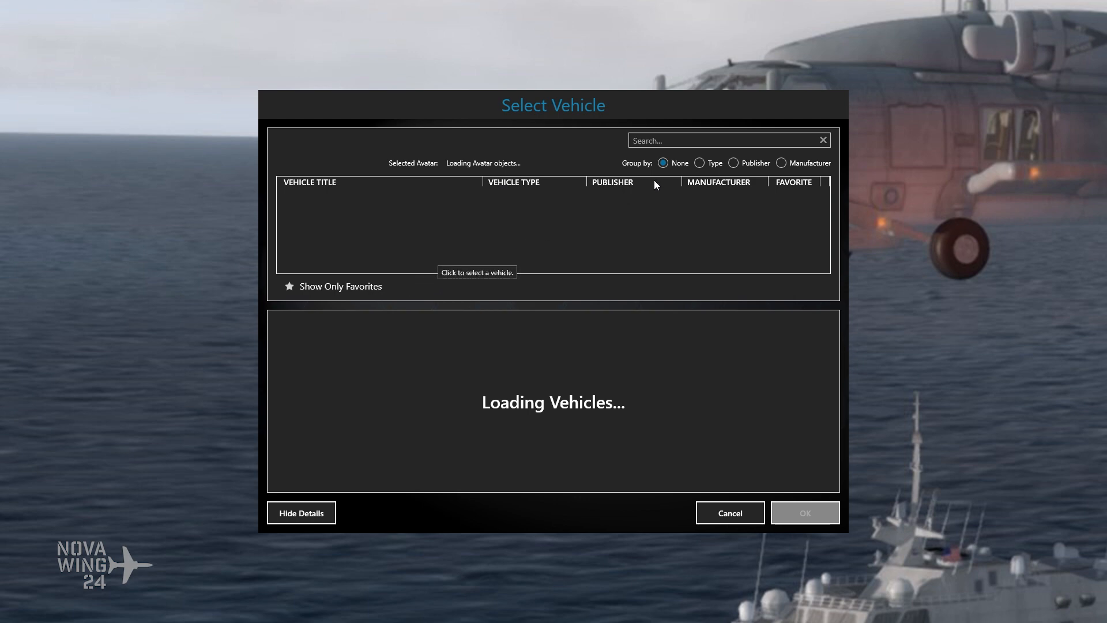
pyautogui.click(654, 141)
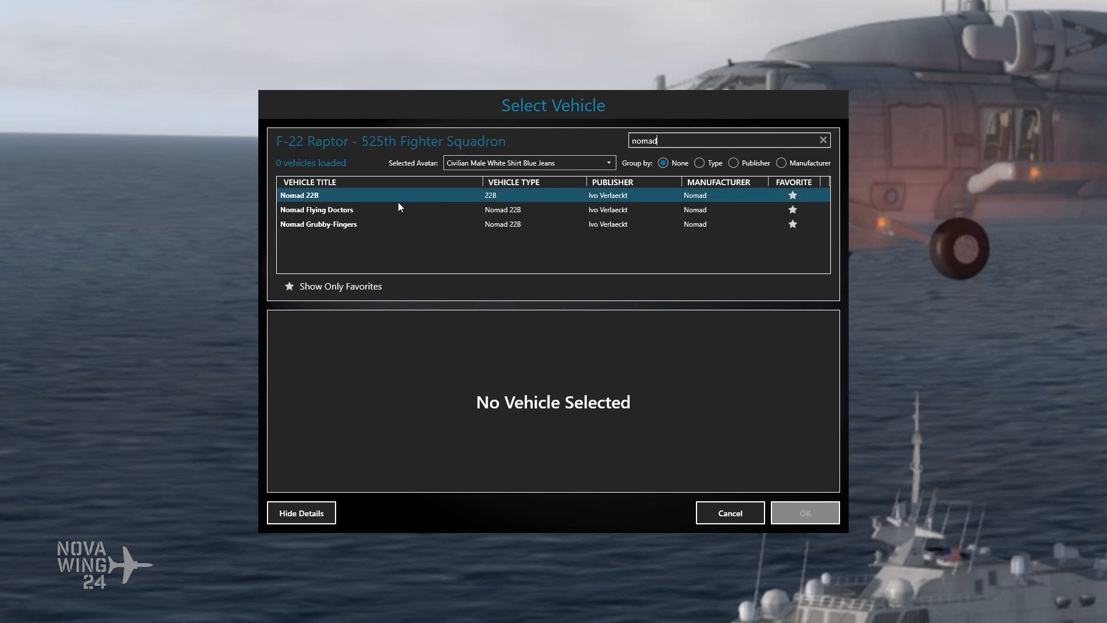
# Step: Preview the Nomad 22B, Nomad Flying Doctors and Nomad Grubby-Fingers models, finishing with Nomad 22B selected
pyautogui.click(351, 196)
pyautogui.moveTo(447, 419); pyautogui.dragTo(490, 431)
pyautogui.click(323, 209)
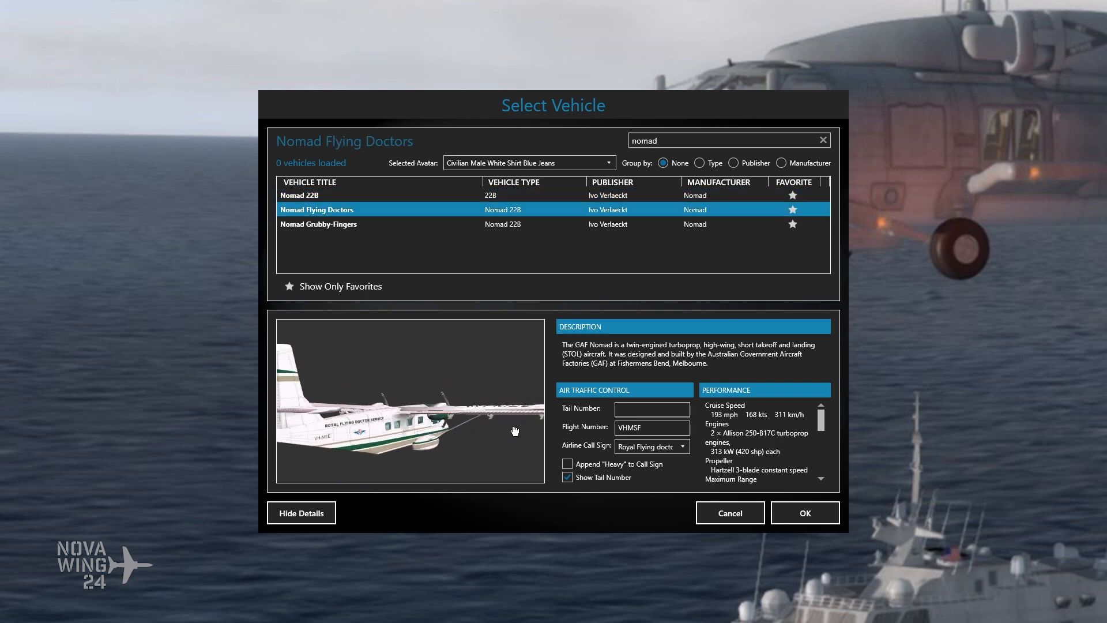
pyautogui.click(367, 228)
pyautogui.moveTo(479, 436); pyautogui.dragTo(445, 441)
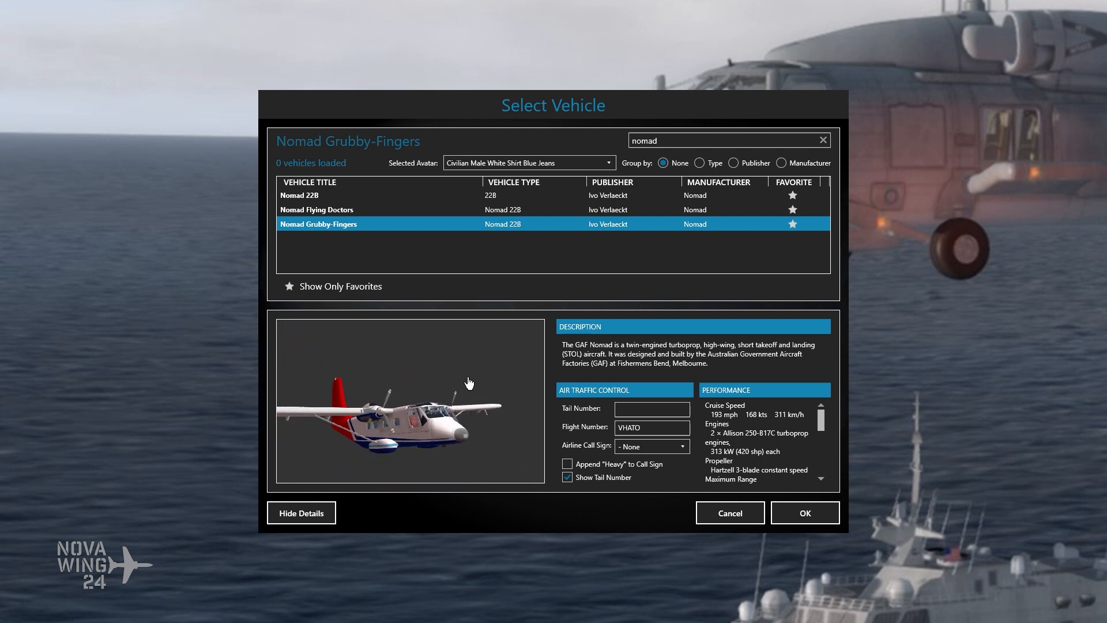
pyautogui.click(415, 196)
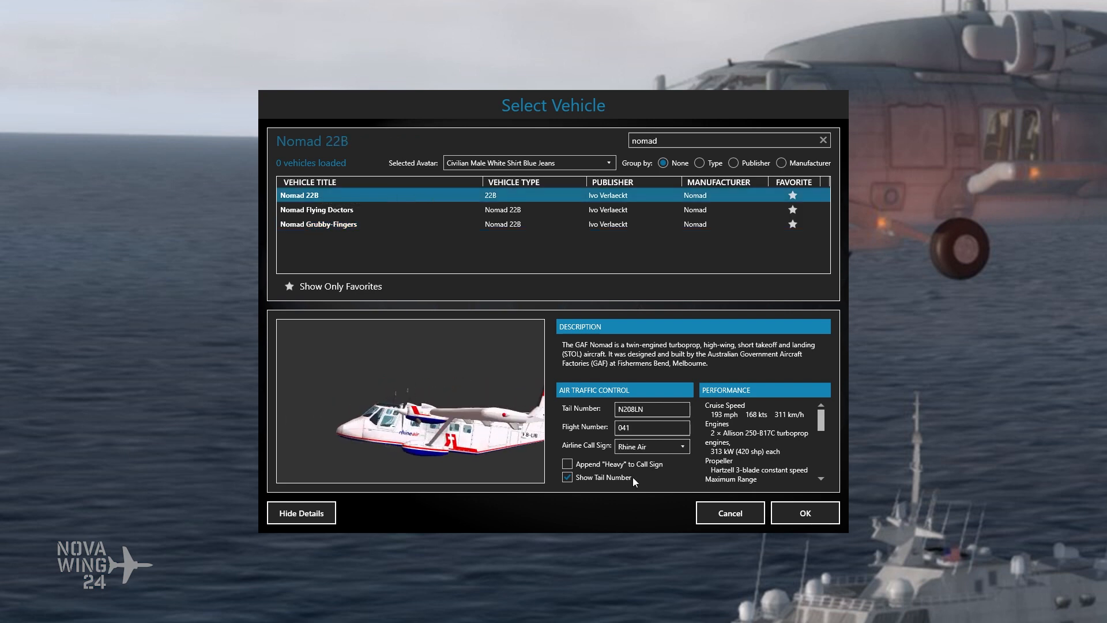
# Step: Choose Nomad Flying Doctors as the scenario vehicle
pyautogui.click(292, 210)
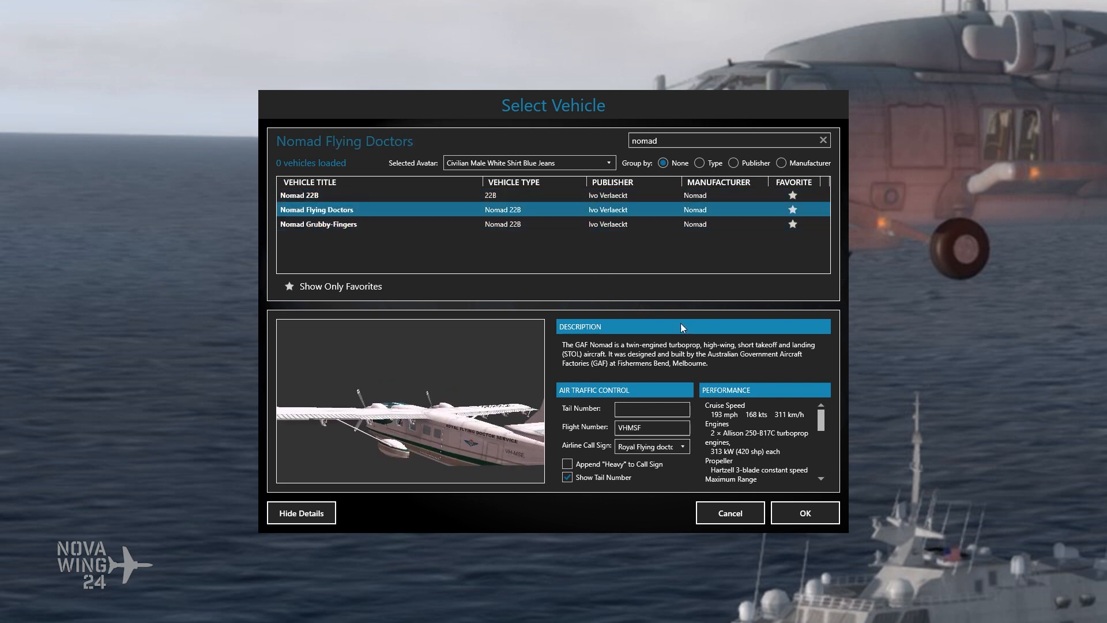
pyautogui.click(807, 513)
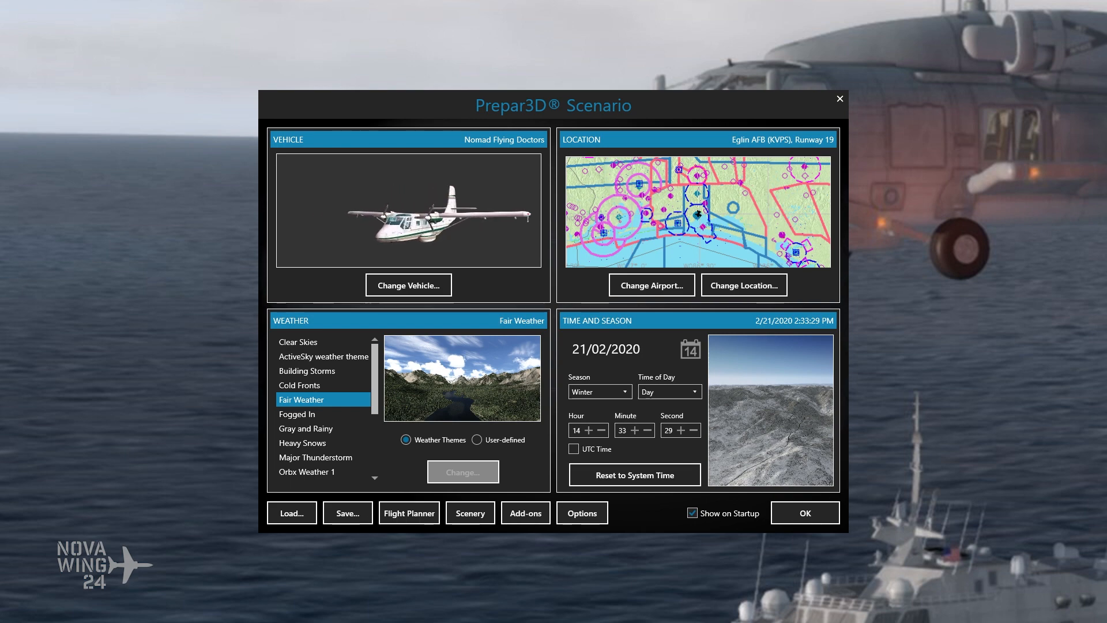
# Step: Switch to the GAF Nomad window in File Explorer, reposition it, and go up to the Prepar3D v4 Add-ons folder
pyautogui.hotkey('alt', 'Tab')
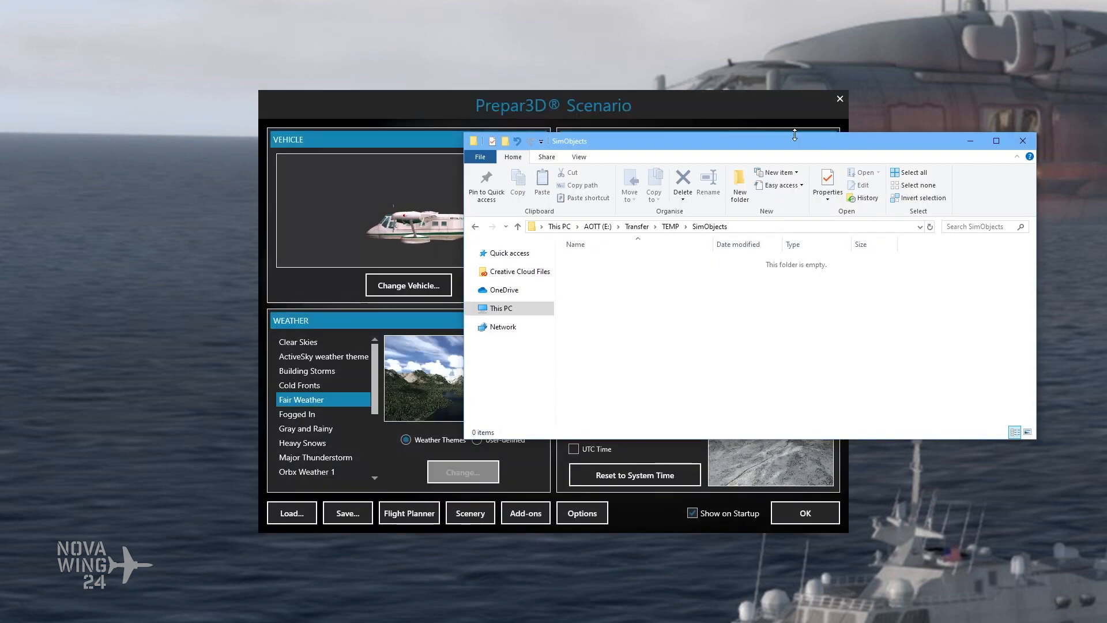
pyautogui.hotkey('alt', 'Tab')
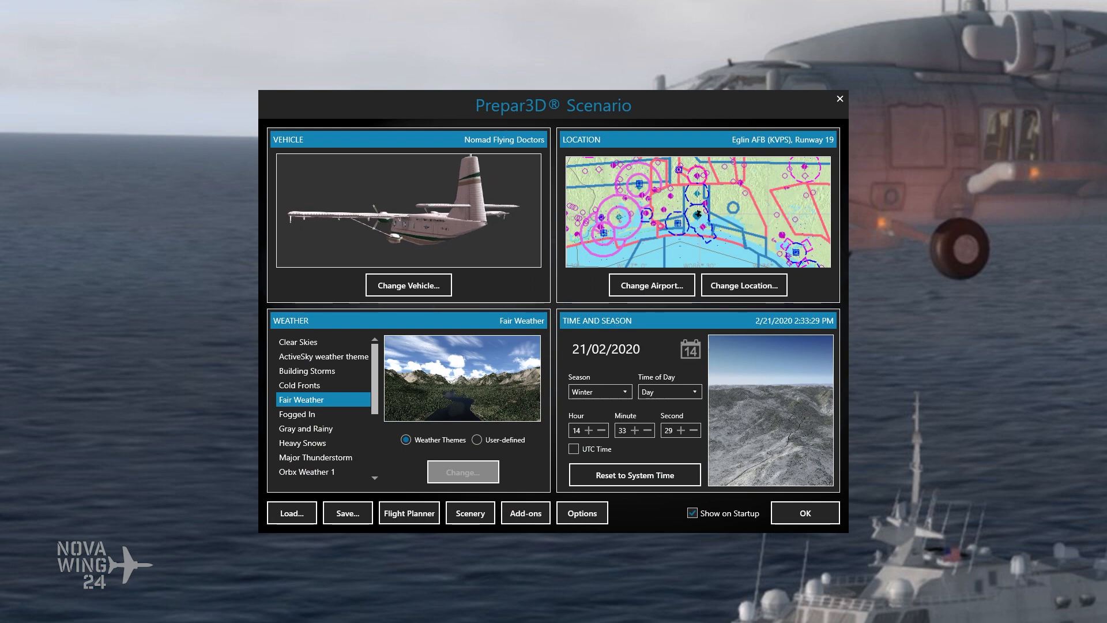
pyautogui.hotkey('alt', 'Tab')
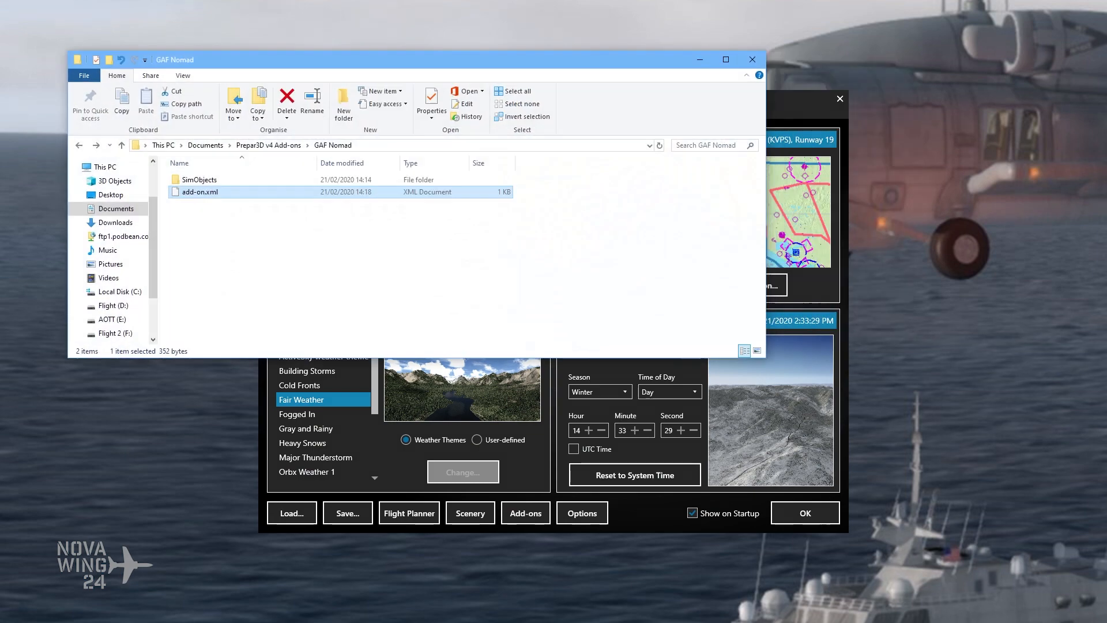
pyautogui.moveTo(597, 47); pyautogui.dragTo(694, 81)
pyautogui.moveTo(559, 98); pyautogui.dragTo(637, 80)
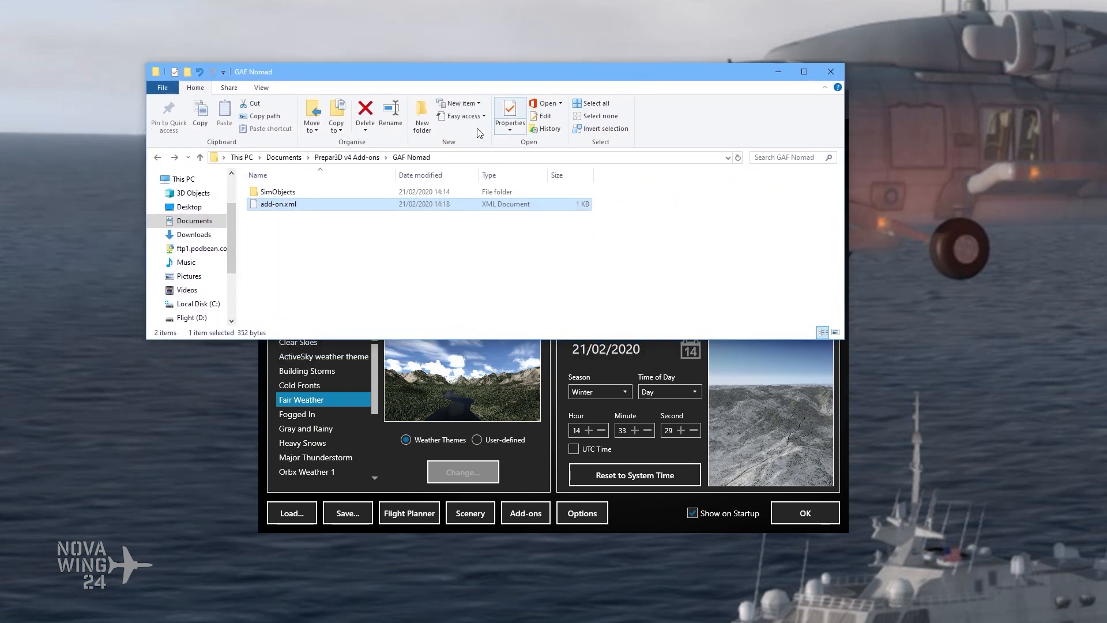
pyautogui.click(340, 158)
# Step: Browse the IndiaFoxTecho add-on's SimObjects folder and look inside its IndiaFoxtEcho_Military_Pack folder
pyautogui.scroll(-1, 538, 246)
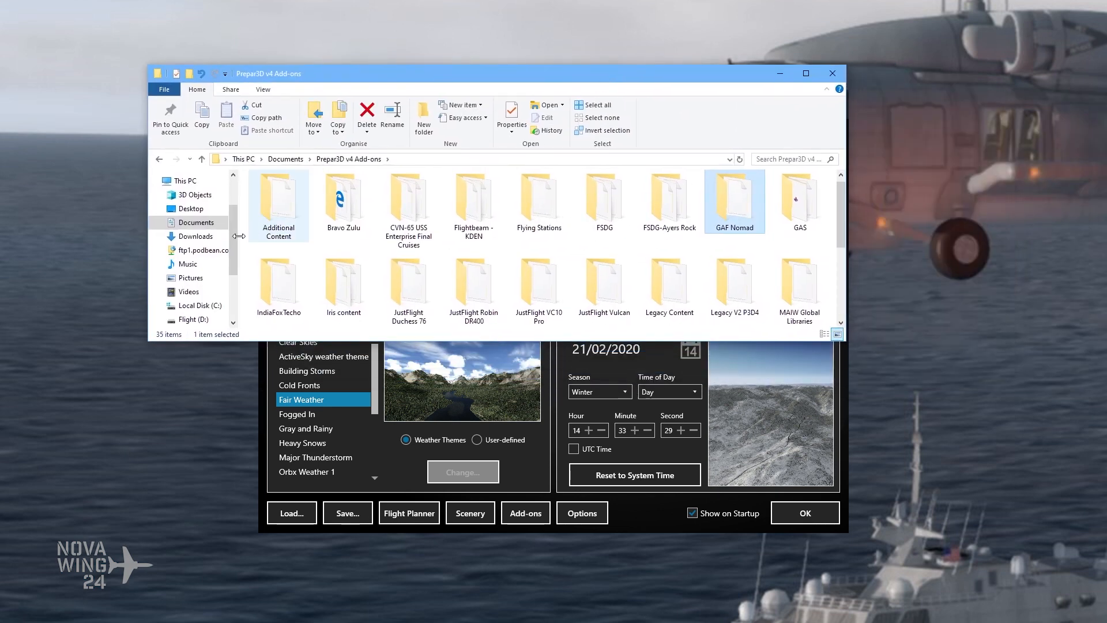
pyautogui.doubleClick(279, 283)
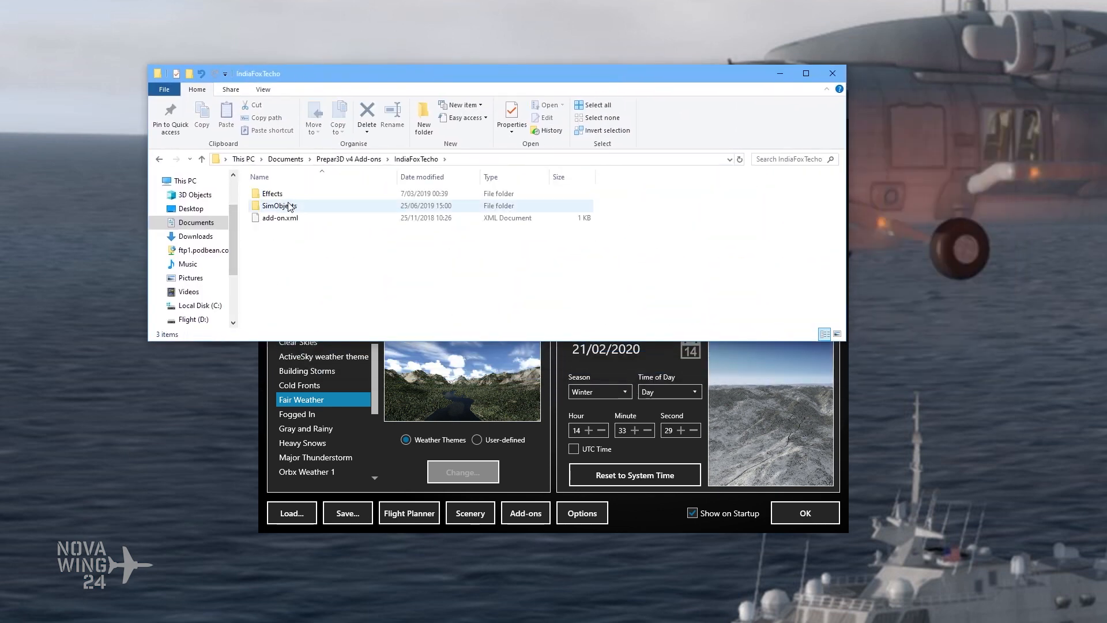
pyautogui.doubleClick(289, 206)
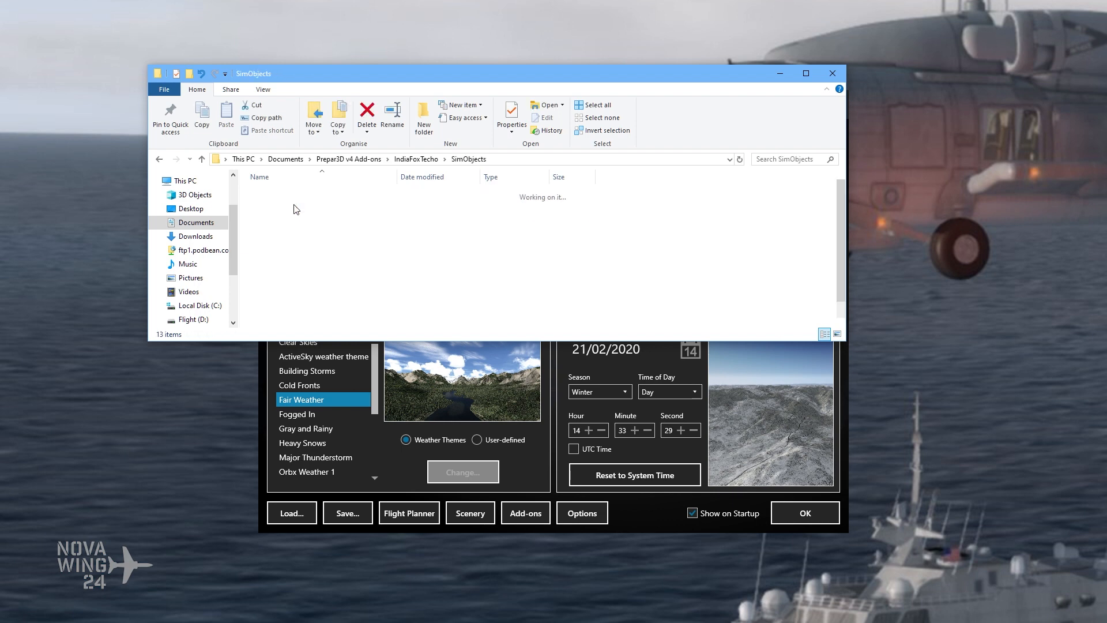
pyautogui.scroll(-1, 331, 203)
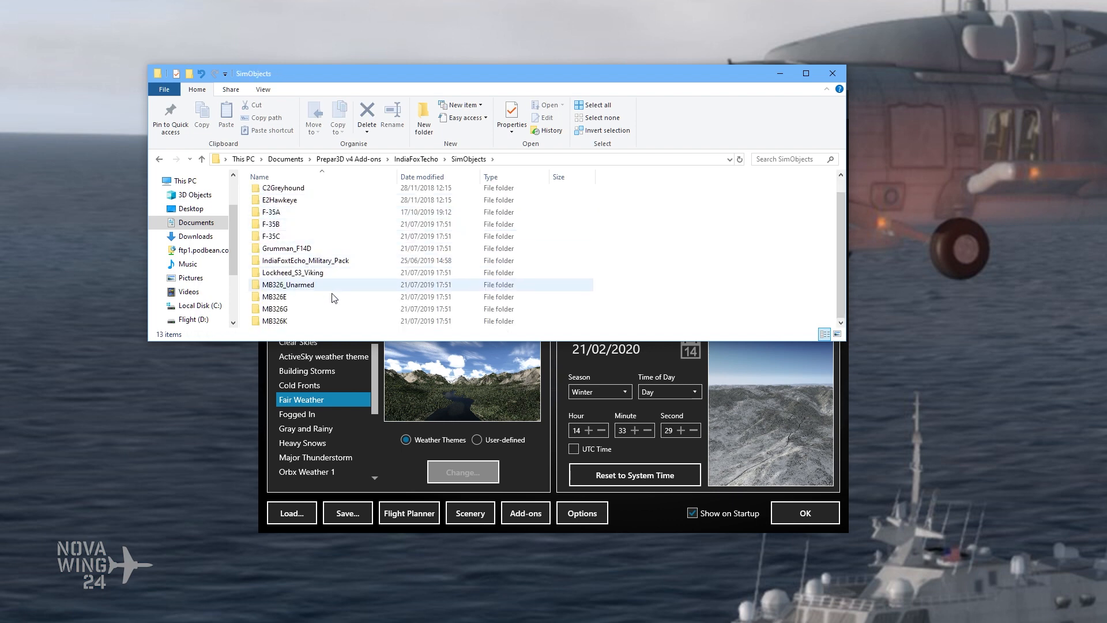
pyautogui.doubleClick(334, 261)
pyautogui.press('BackSpace')
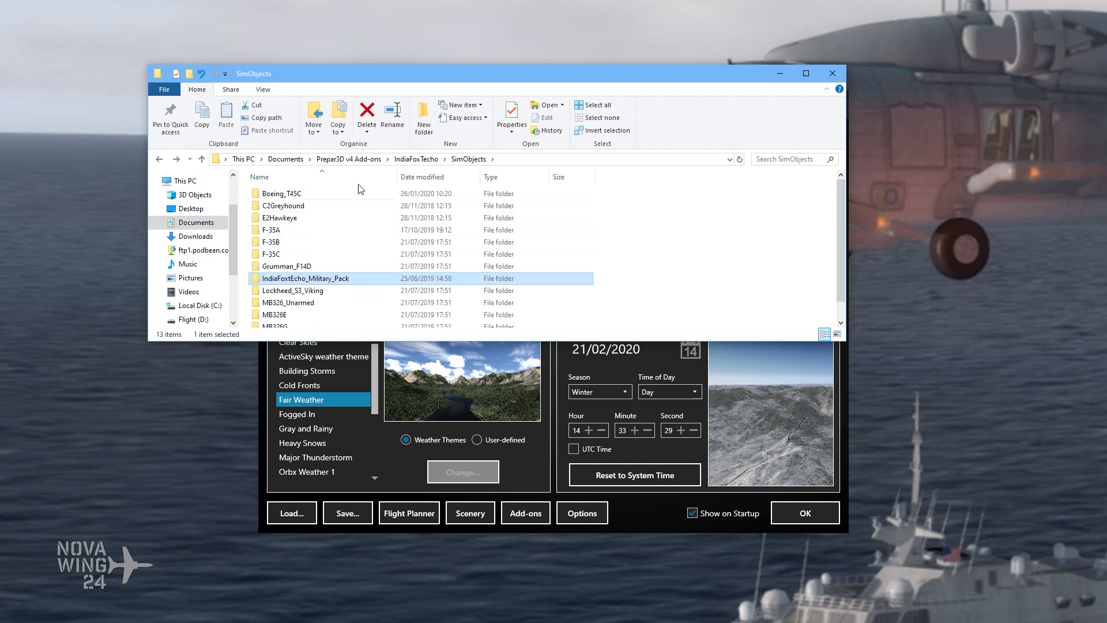
# Step: Look through the IndiaFoxTecho add-on's Effects folder and return to the IndiaFoxTecho folder
pyautogui.click(416, 159)
pyautogui.doubleClick(276, 194)
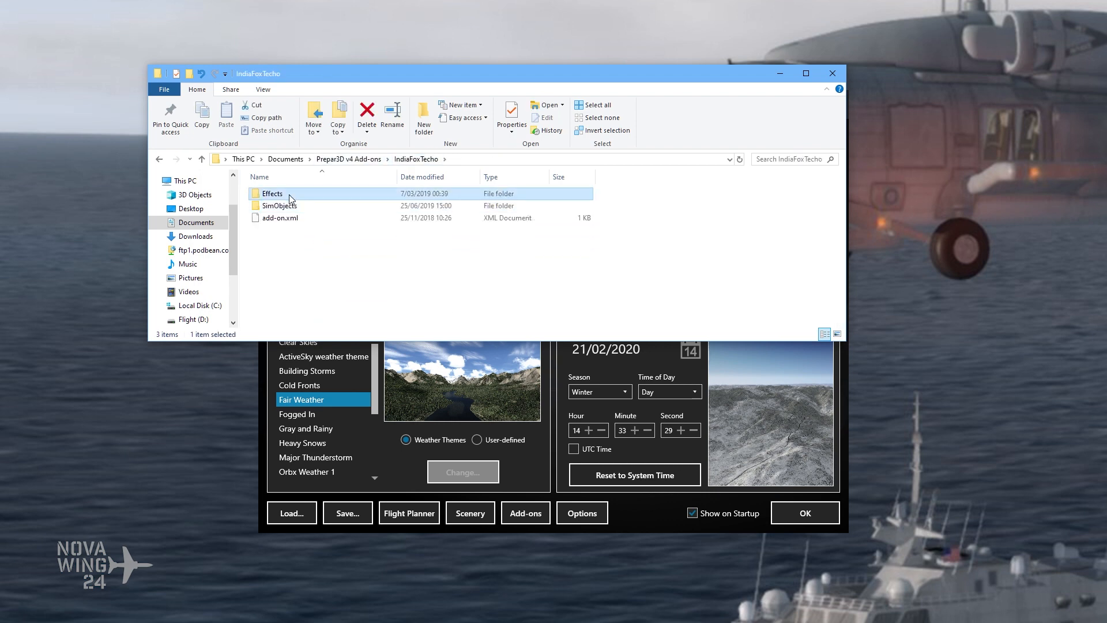
pyautogui.scroll(-3, 353, 261)
pyautogui.scroll(-3, 357, 268)
pyautogui.scroll(5, 365, 274)
pyautogui.click(410, 160)
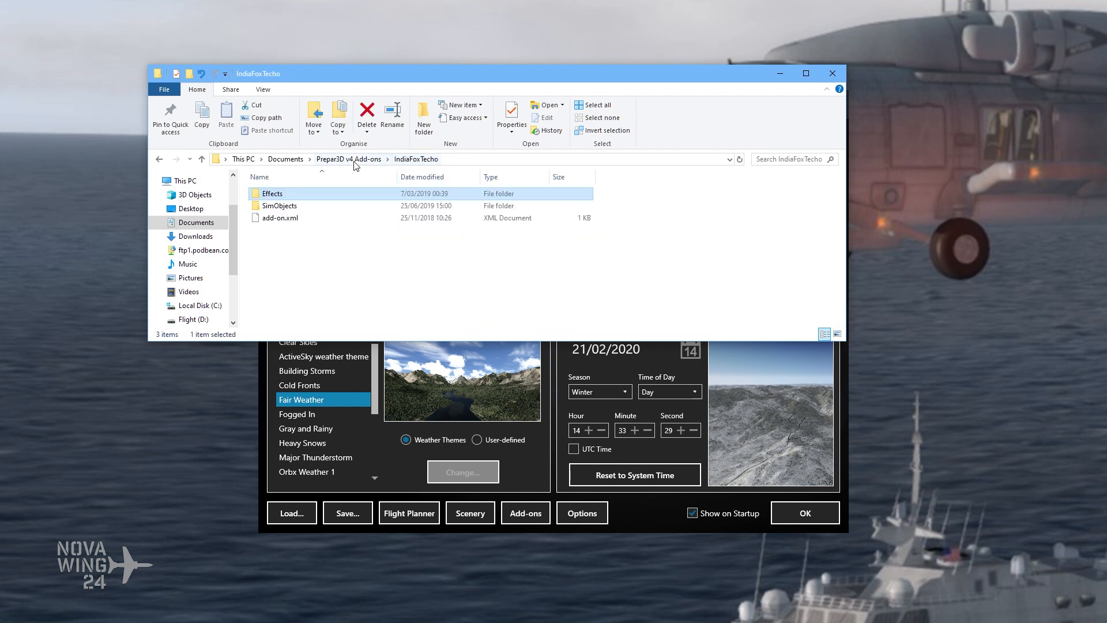
# Step: Review the IndiaFoxTecho add-on.xml in Notepad++, close the file, and clear both windows away from the Prepar3D scenario screen
pyautogui.click(290, 219)
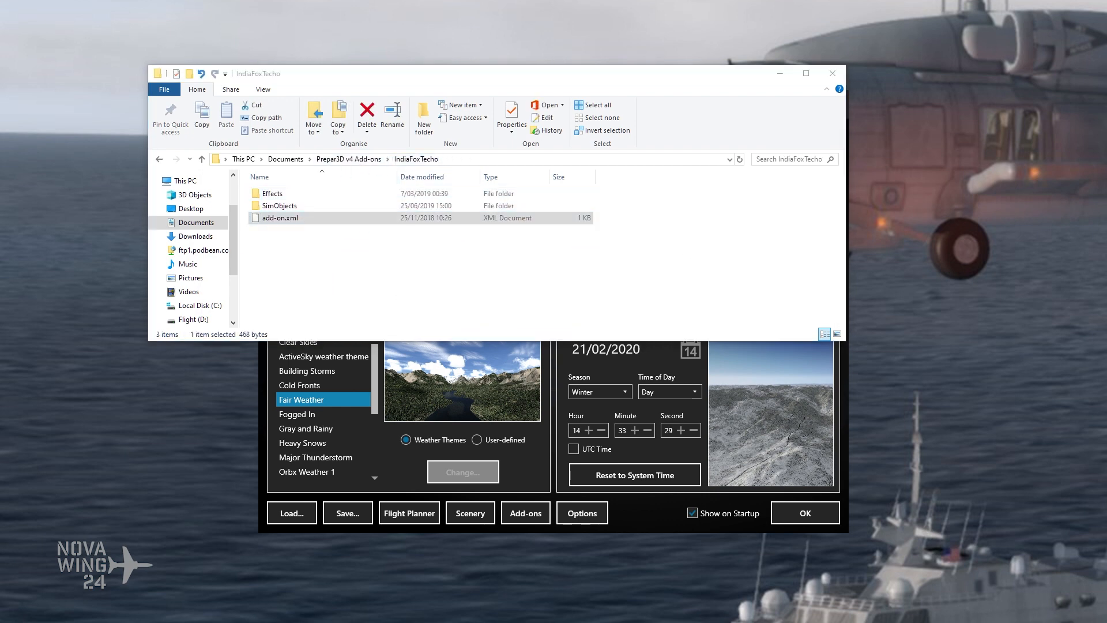
pyautogui.moveTo(279, 219); pyautogui.dragTo(528, 158)
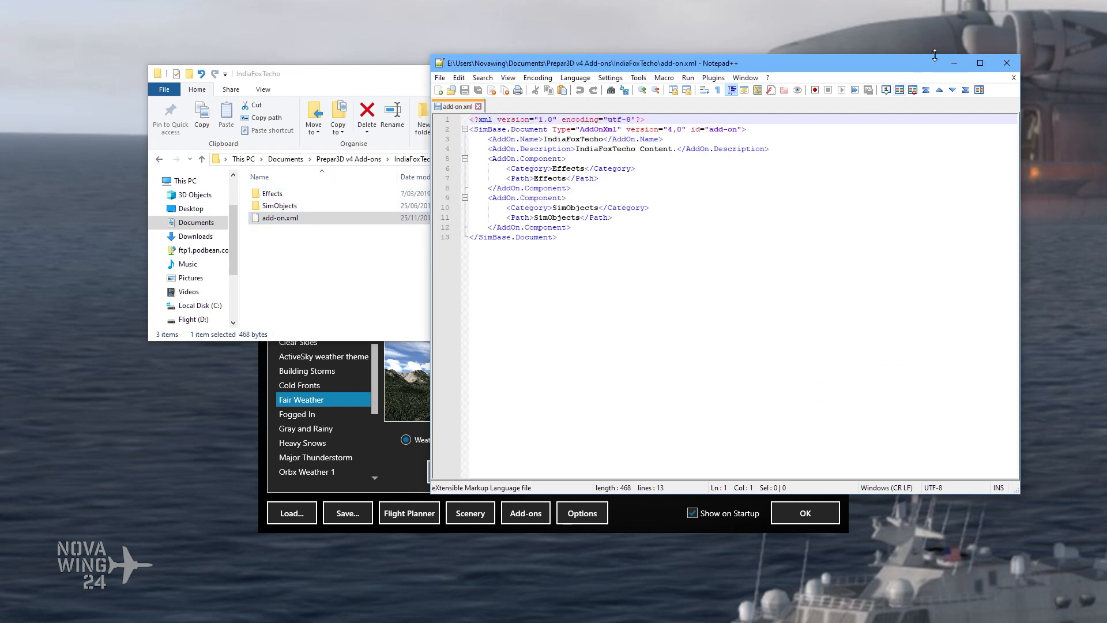
pyautogui.click(478, 106)
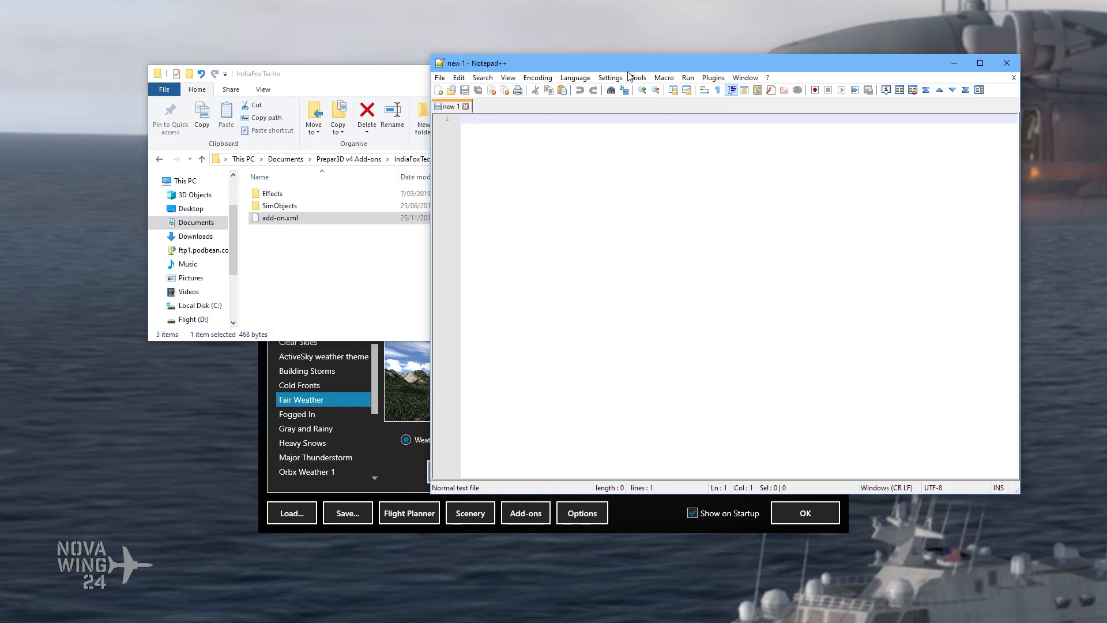
pyautogui.click(960, 60)
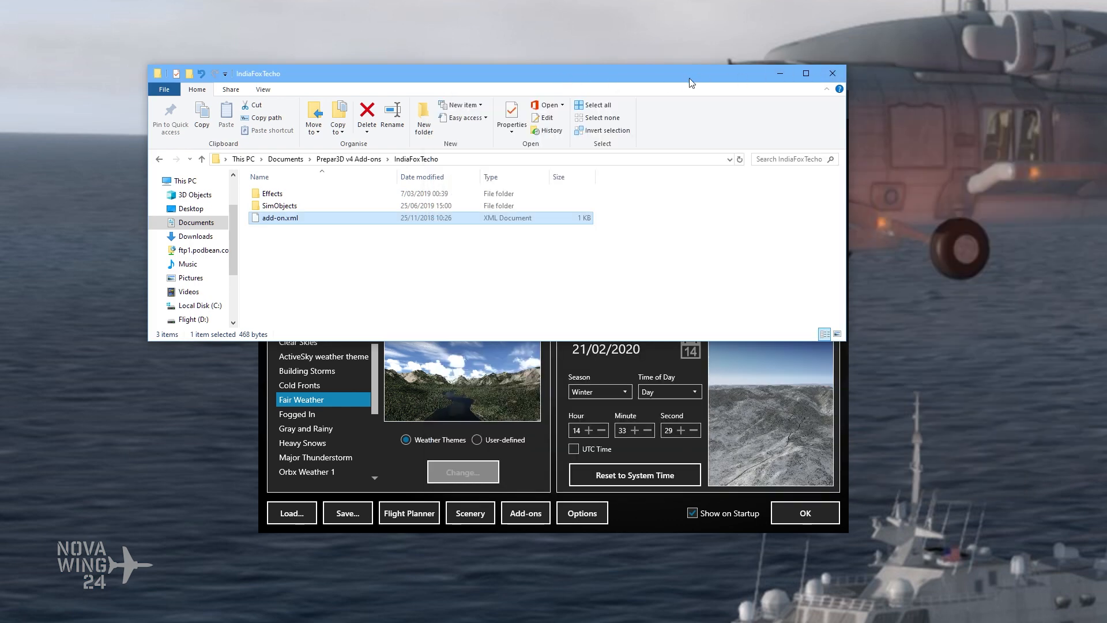
pyautogui.moveTo(698, 75); pyautogui.dragTo(1106, 104)
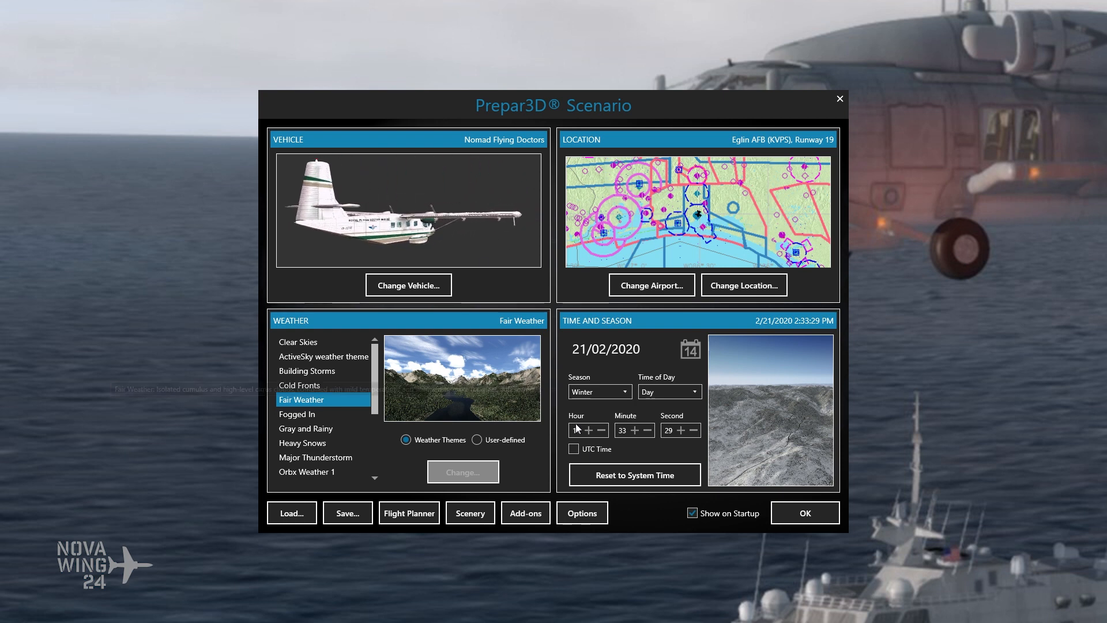
# Step: Look through Prepar3D's list of installed add-ons and disable GAF Nomad
pyautogui.click(529, 514)
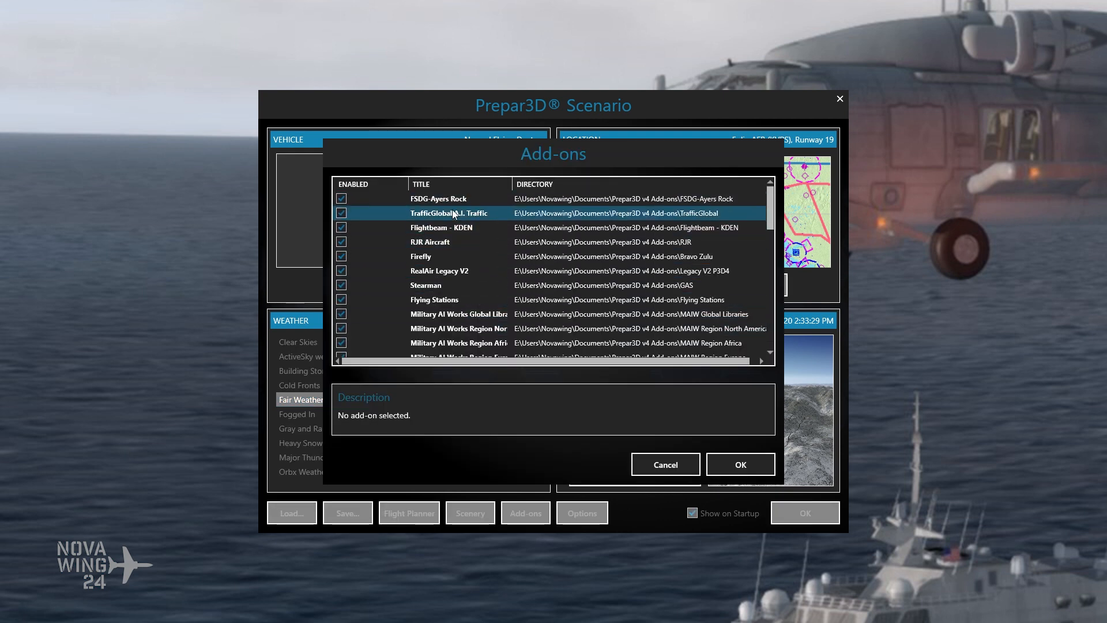
pyautogui.scroll(-5, 463, 215)
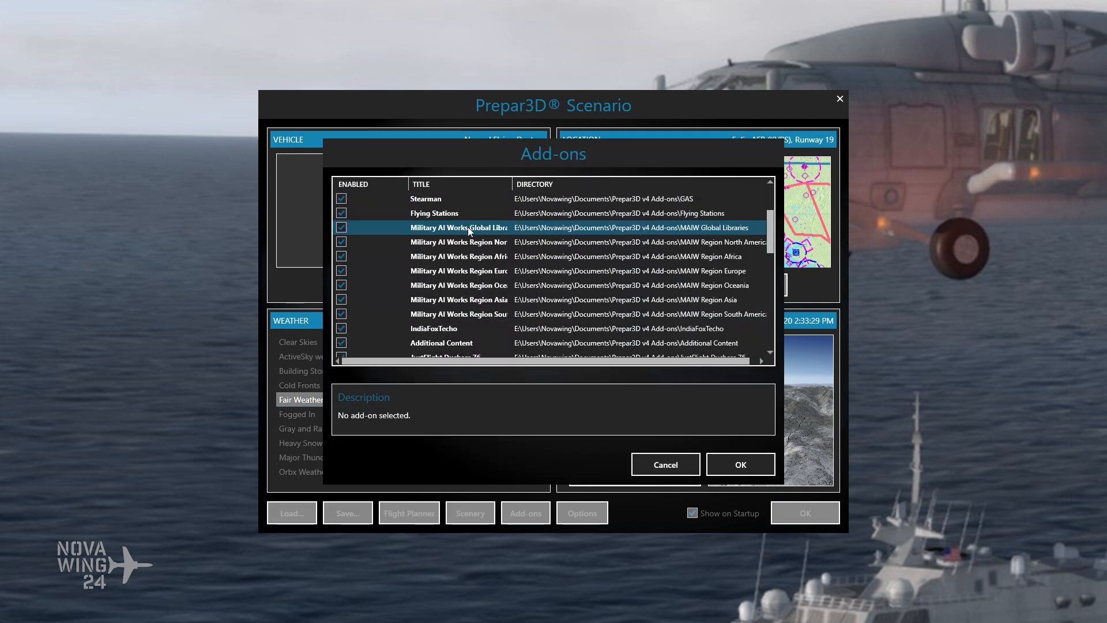
pyautogui.scroll(-7, 477, 259)
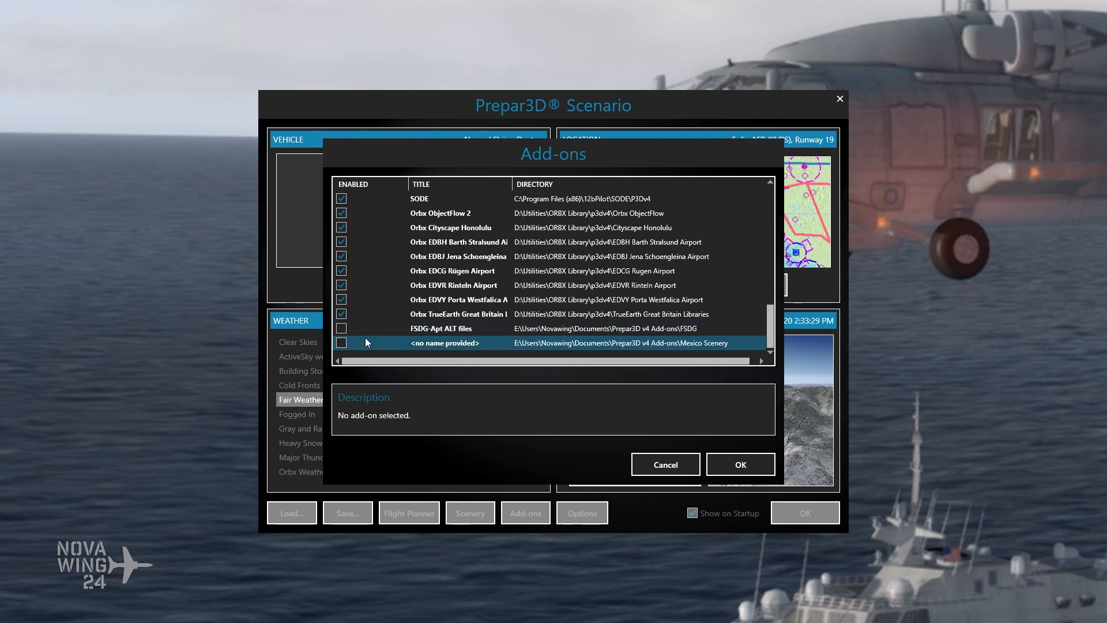
pyautogui.scroll(3, 383, 325)
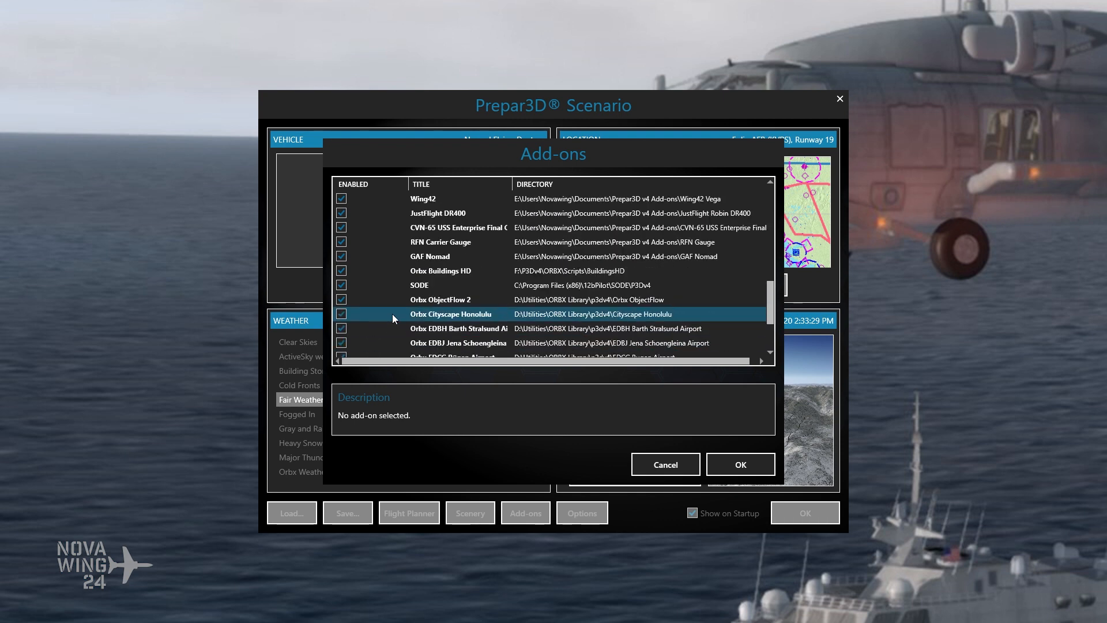
pyautogui.scroll(4, 395, 286)
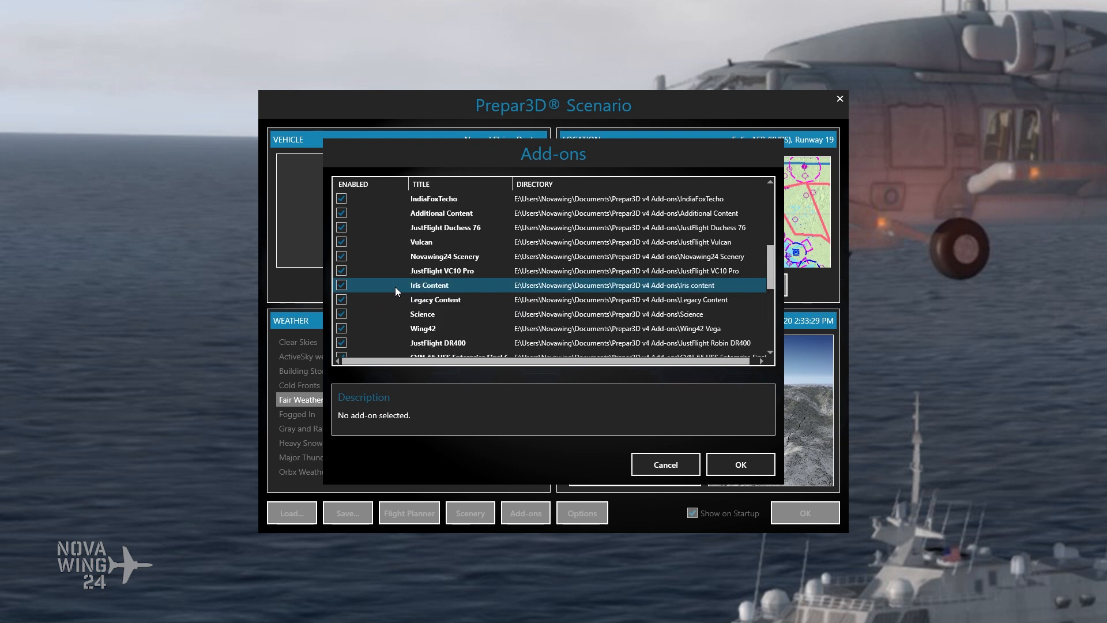
pyautogui.scroll(3, 396, 286)
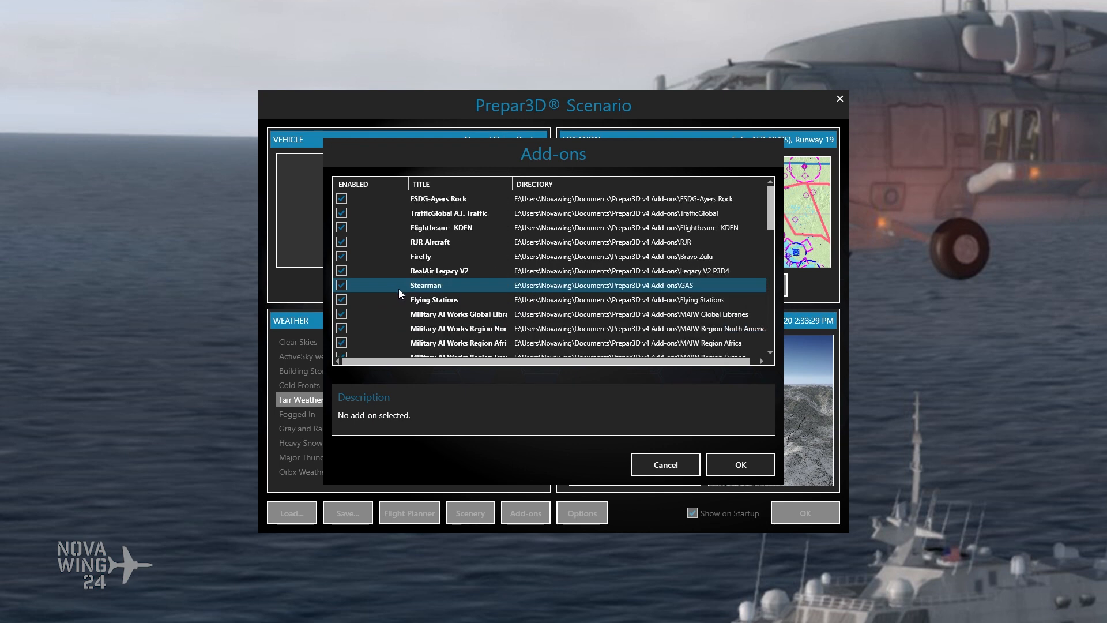
pyautogui.scroll(-5, 398, 289)
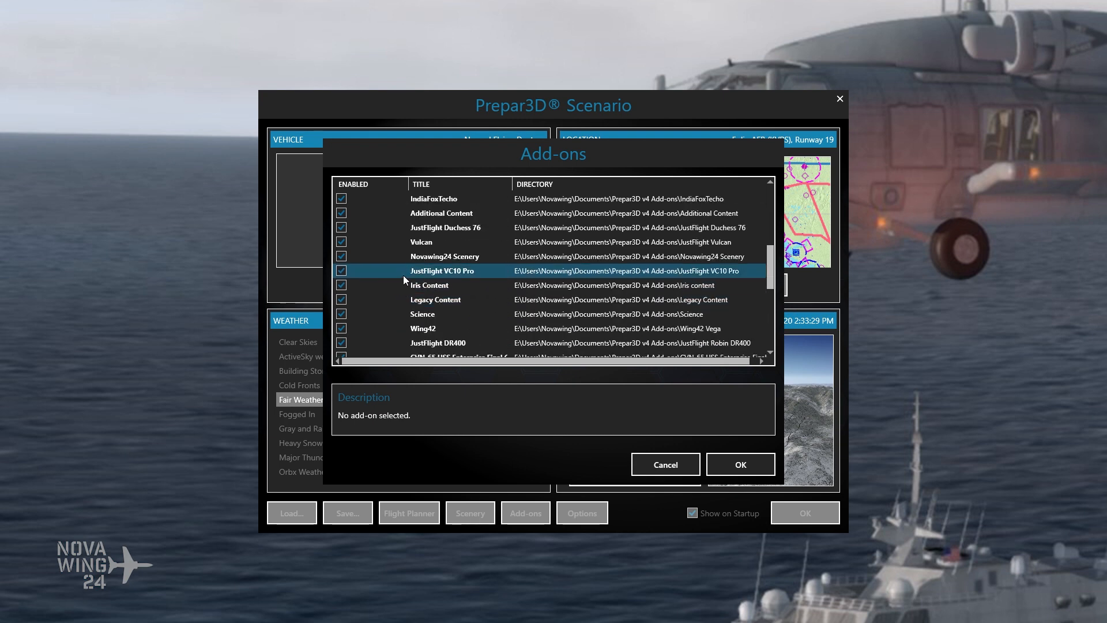
pyautogui.scroll(-1, 376, 322)
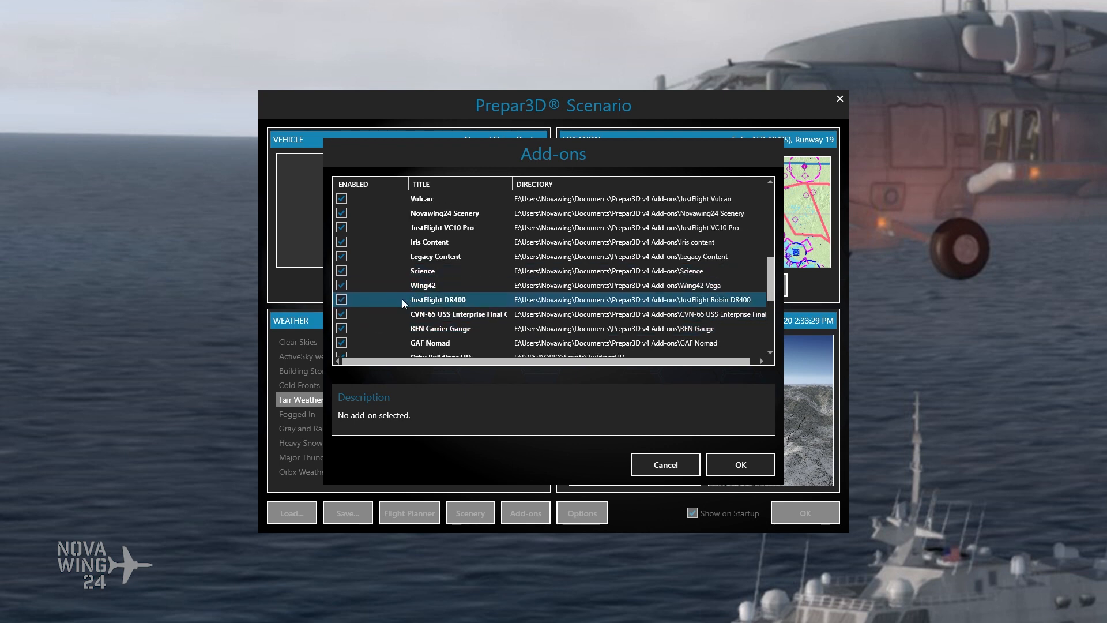
pyautogui.scroll(-1, 401, 303)
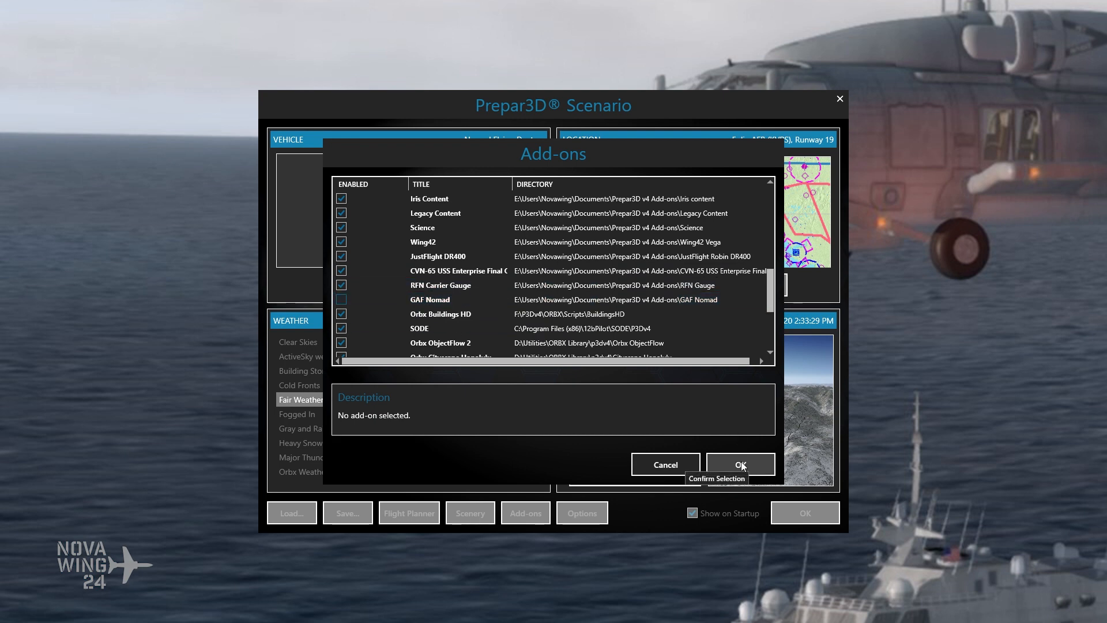
pyautogui.click(562, 299)
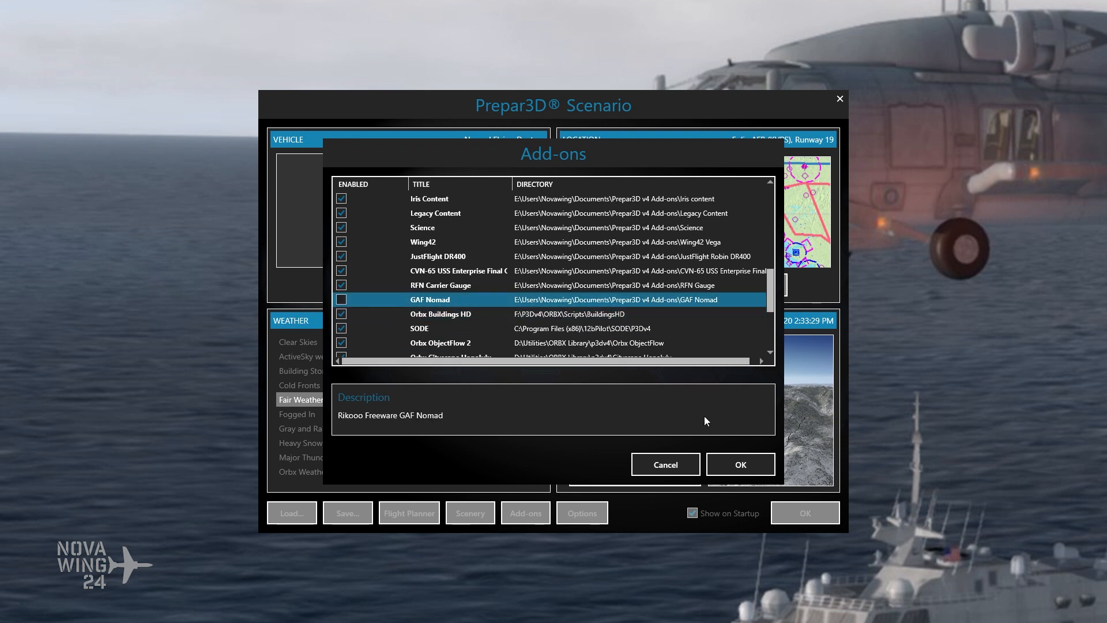
pyautogui.click(728, 463)
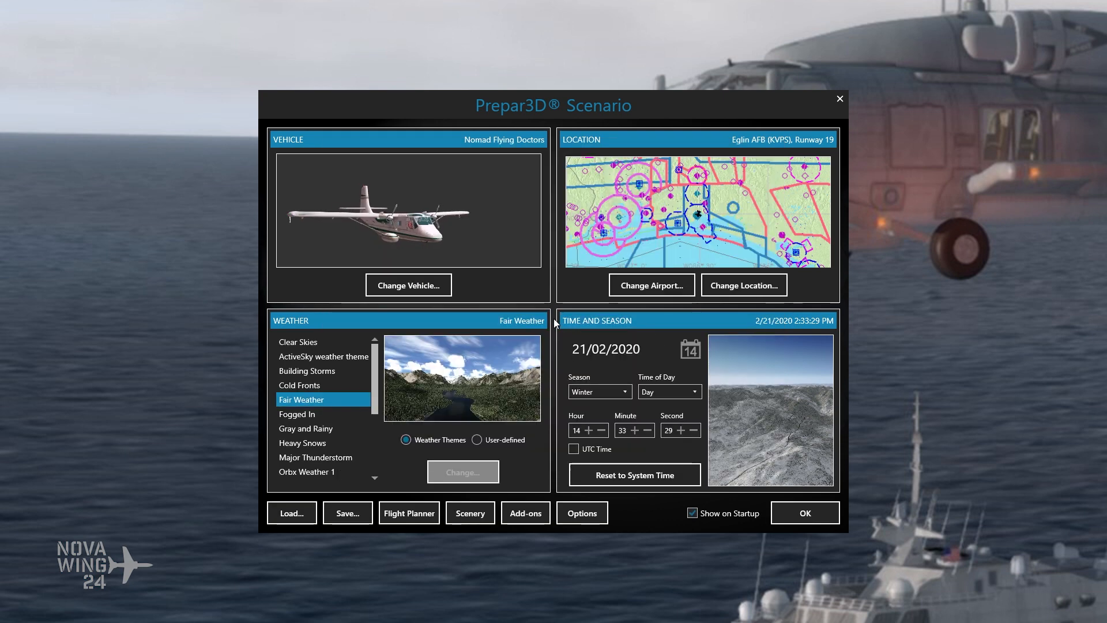
# Step: Re-enable the GAF Nomad add-on in the add-on list and confirm
pyautogui.click(534, 513)
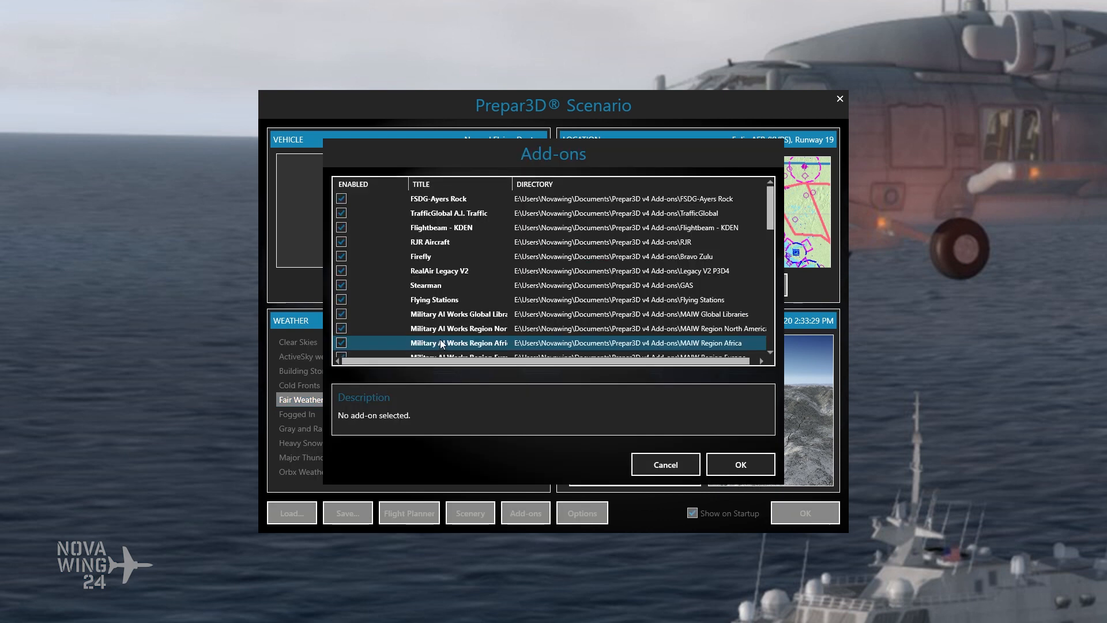
pyautogui.scroll(-5, 371, 305)
pyautogui.click(341, 300)
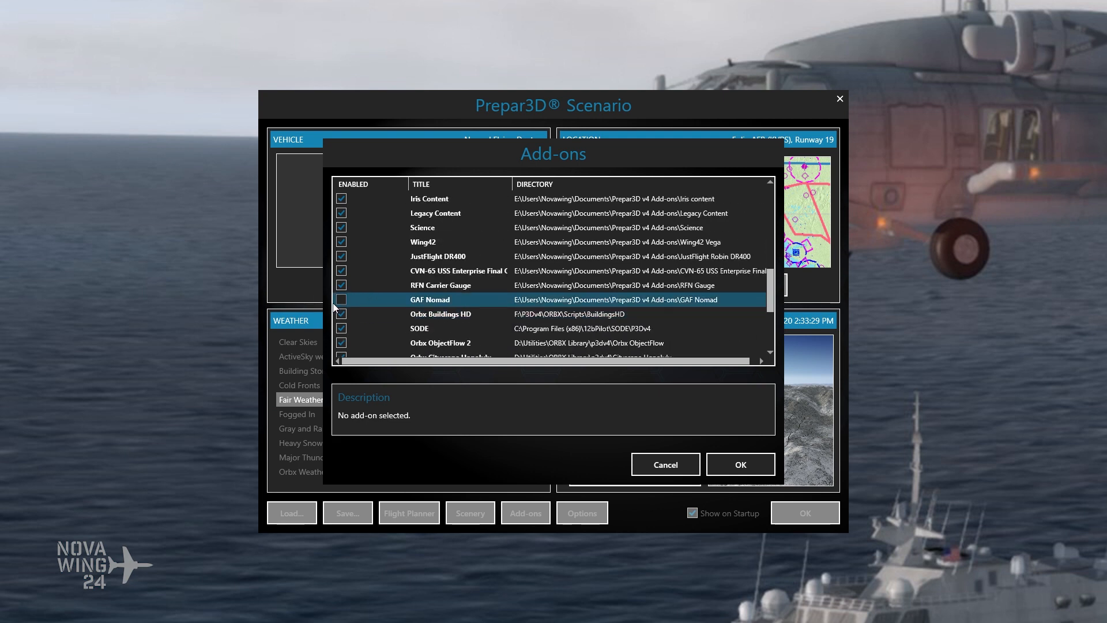
pyautogui.click(740, 465)
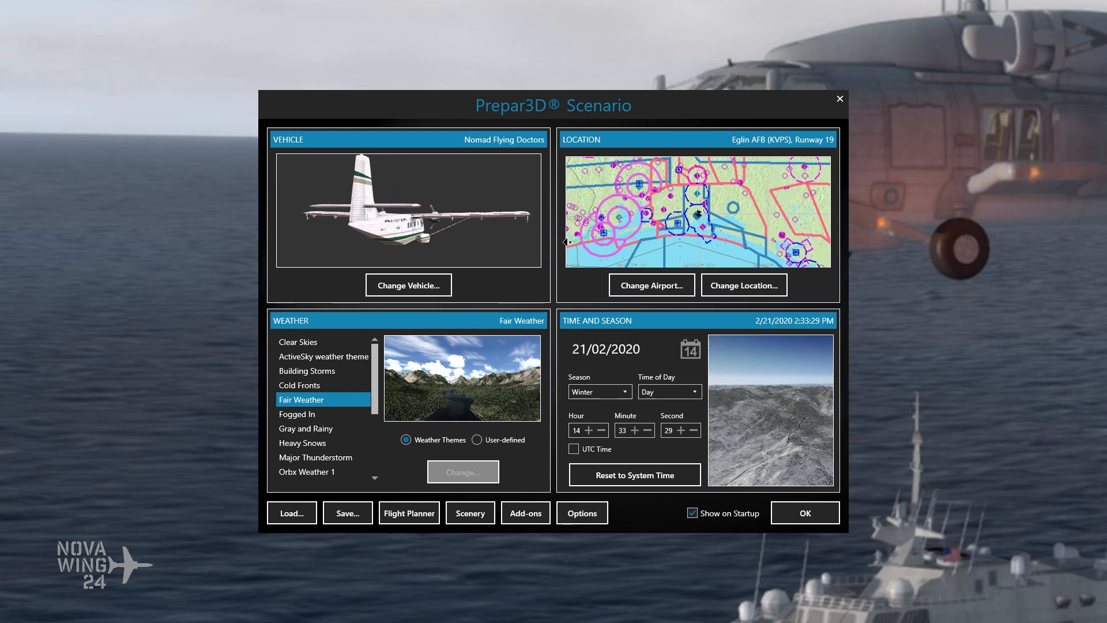
# Step: Exit Prepar3D from the scenario screen
pyautogui.click(839, 100)
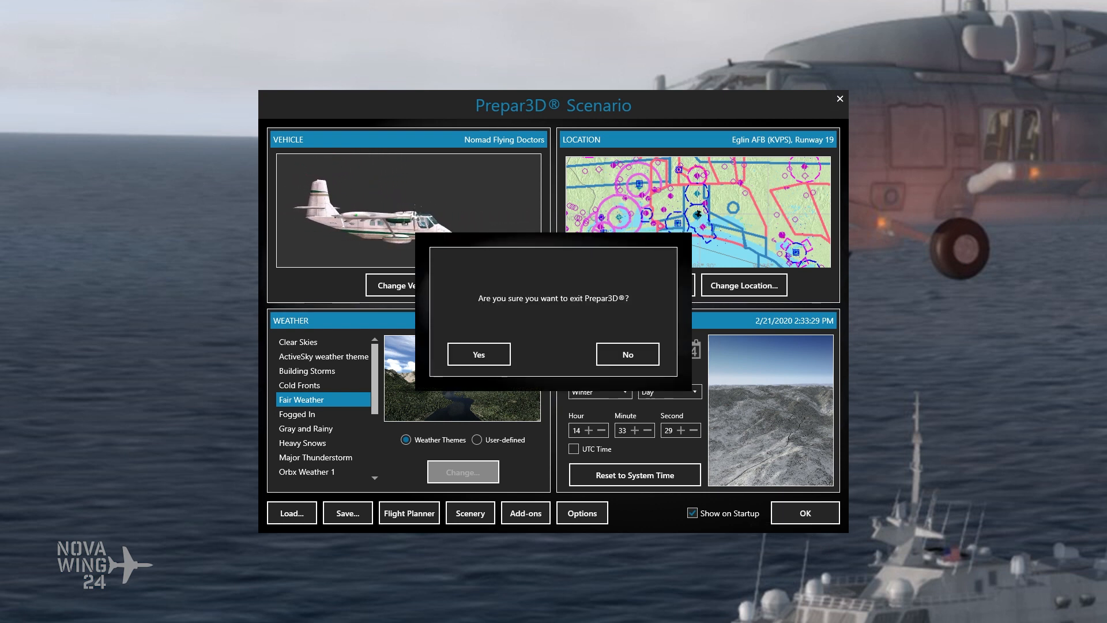